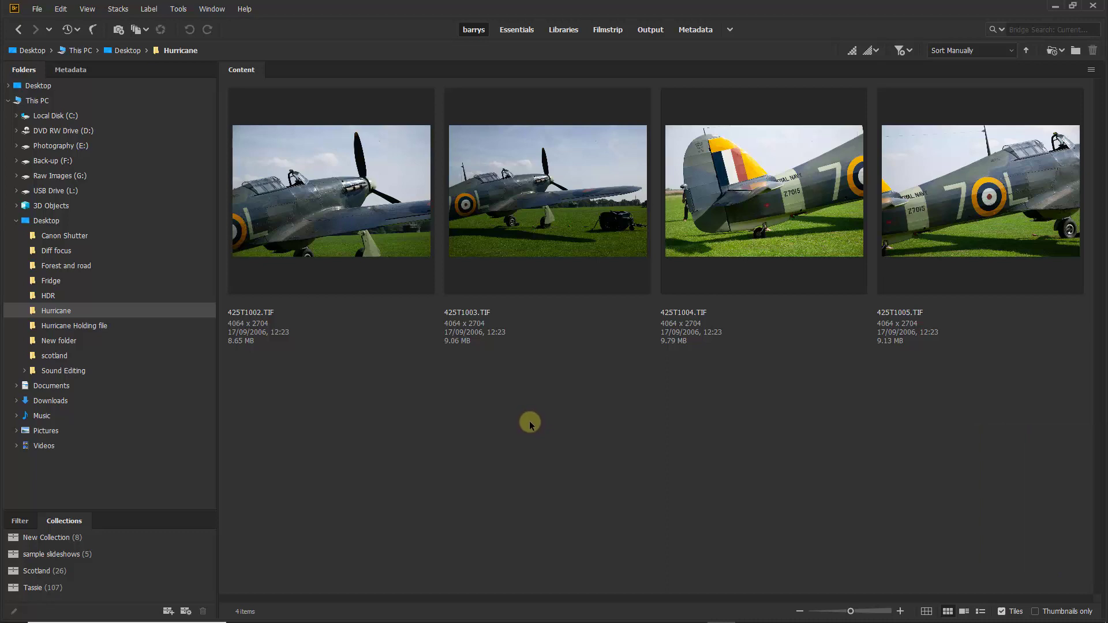
click(351, 222)
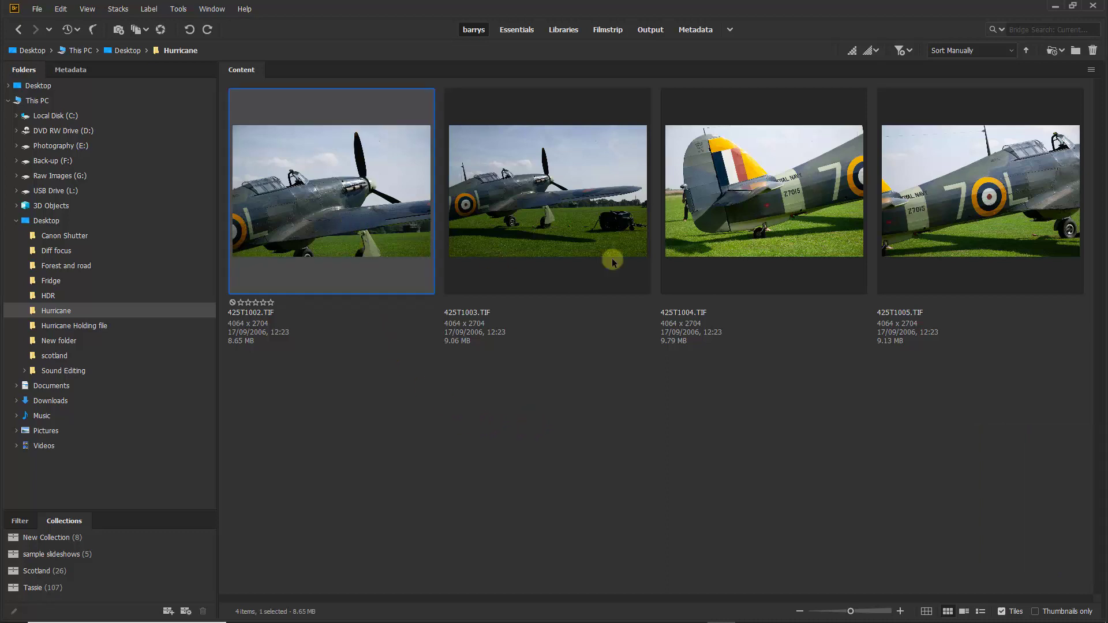
click(778, 225)
click(988, 218)
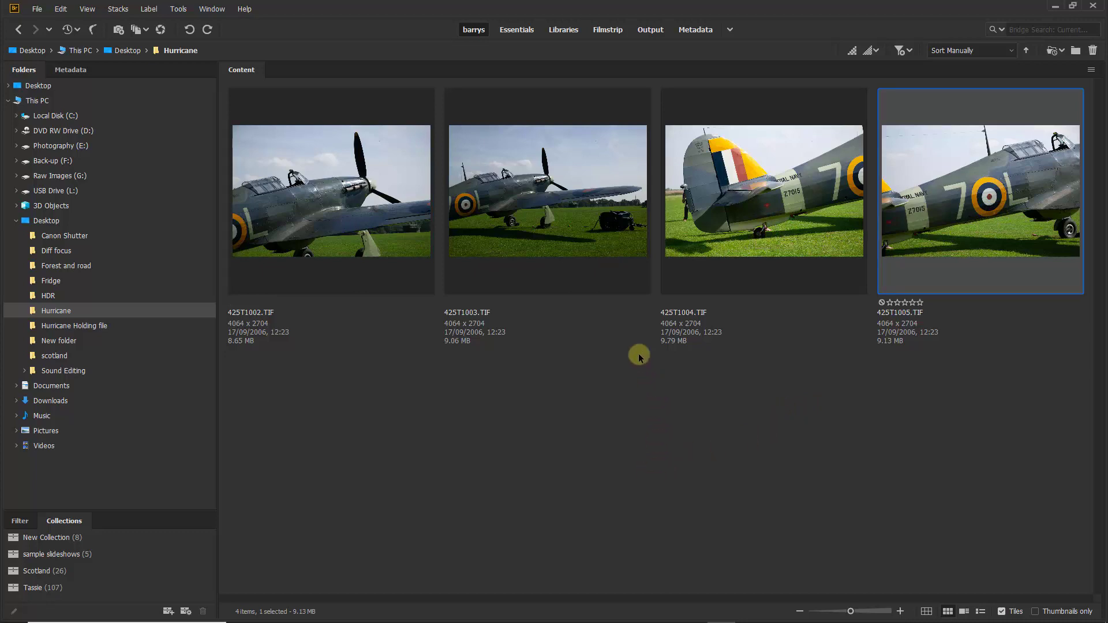
click(553, 224)
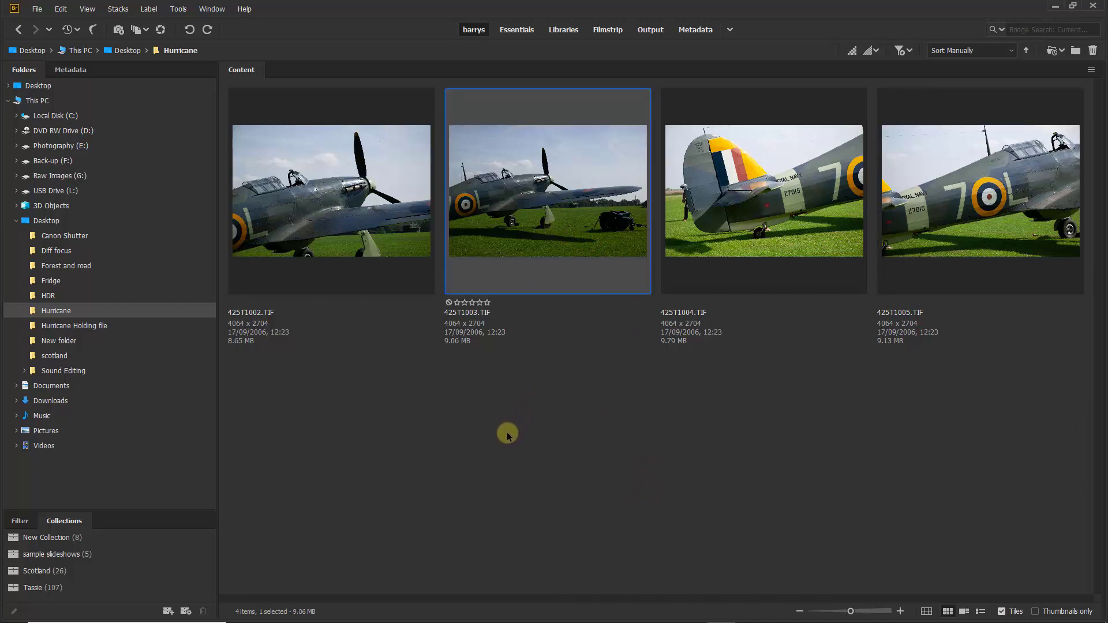
Step: Select the four Hurricane photos 425T1002.TIF to 425T1005.TIF and open them together in Camera Raw
click(351, 215)
ctrl+click(615, 203)
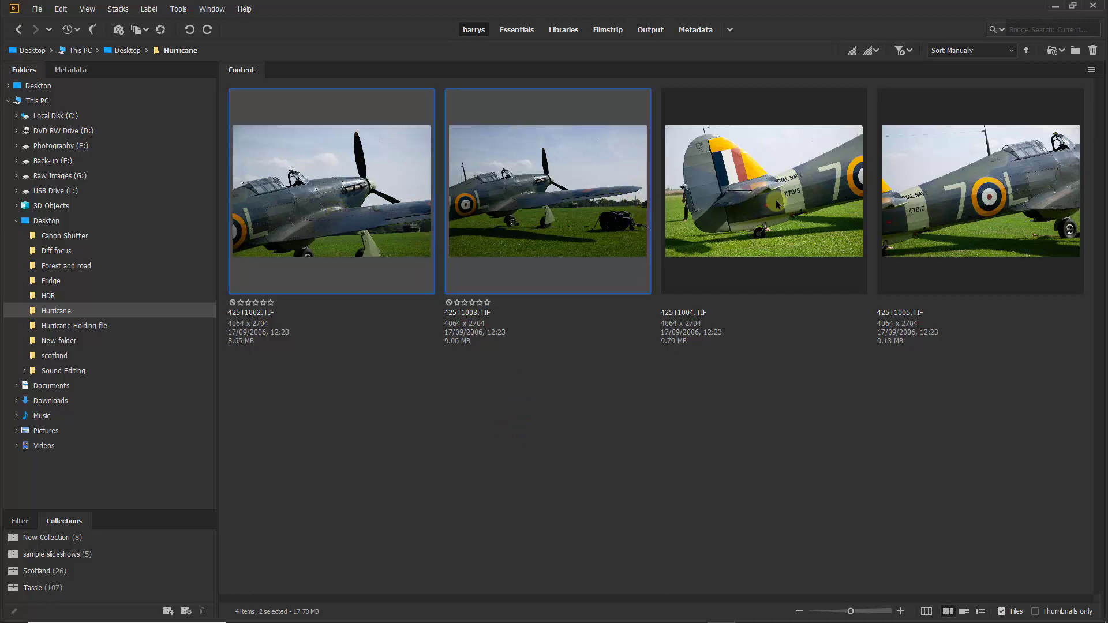
ctrl+click(797, 192)
ctrl+click(972, 186)
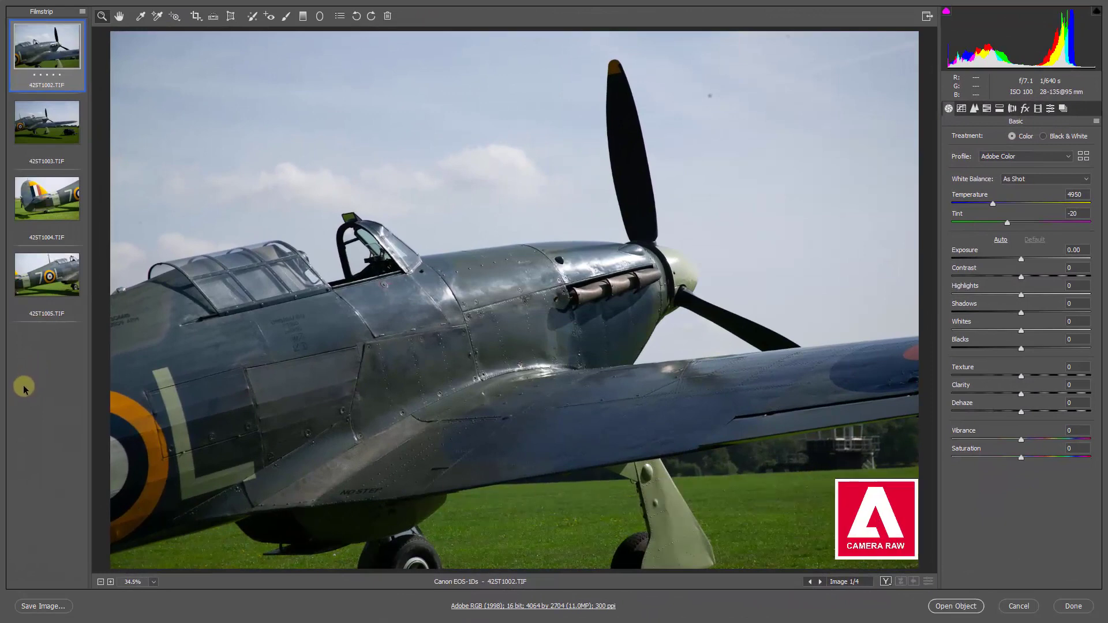
Step: Merge all four filmstrip photos into a panorama with Perspective projection and save it as 425T1002-Pano in Digital Negative format in the Hurricane folder
ctrl+click(44, 126)
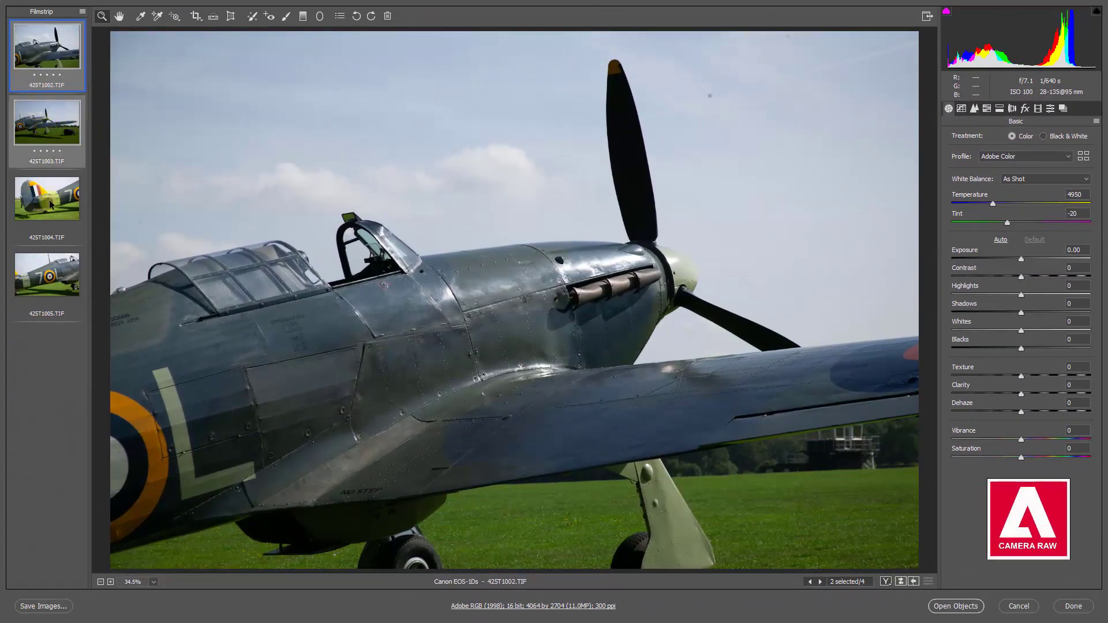
ctrl+click(48, 202)
ctrl+click(53, 289)
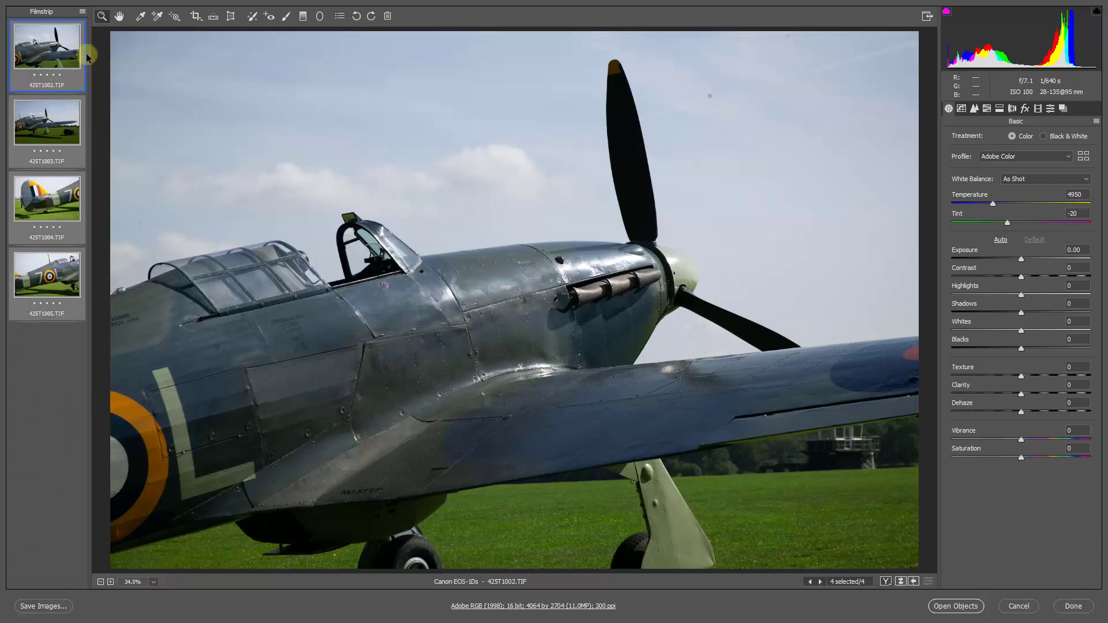
click(82, 12)
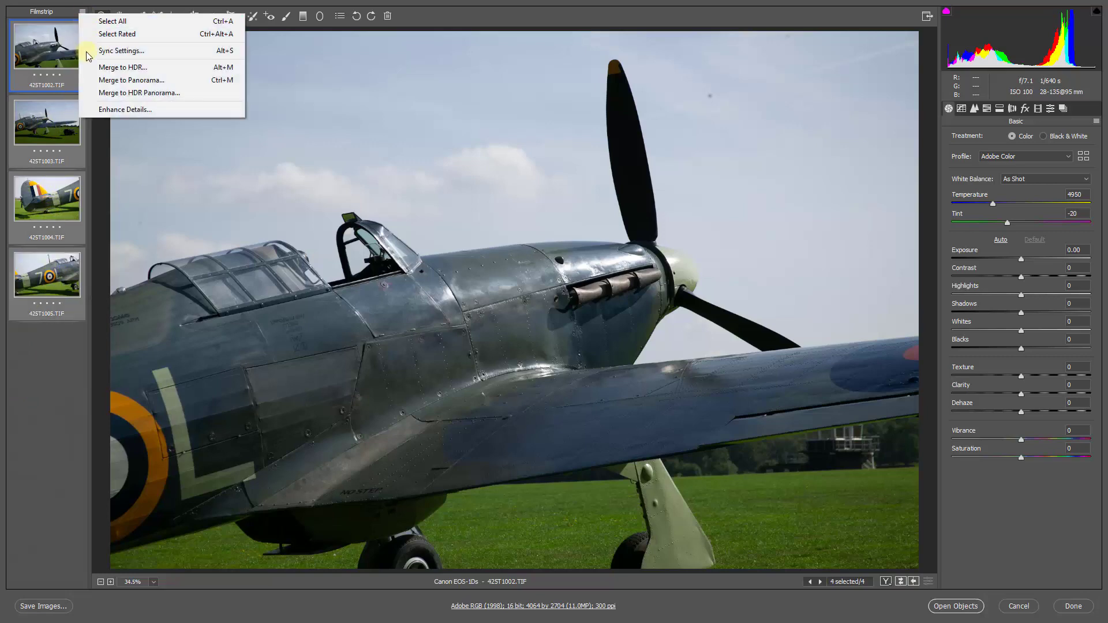
click(105, 81)
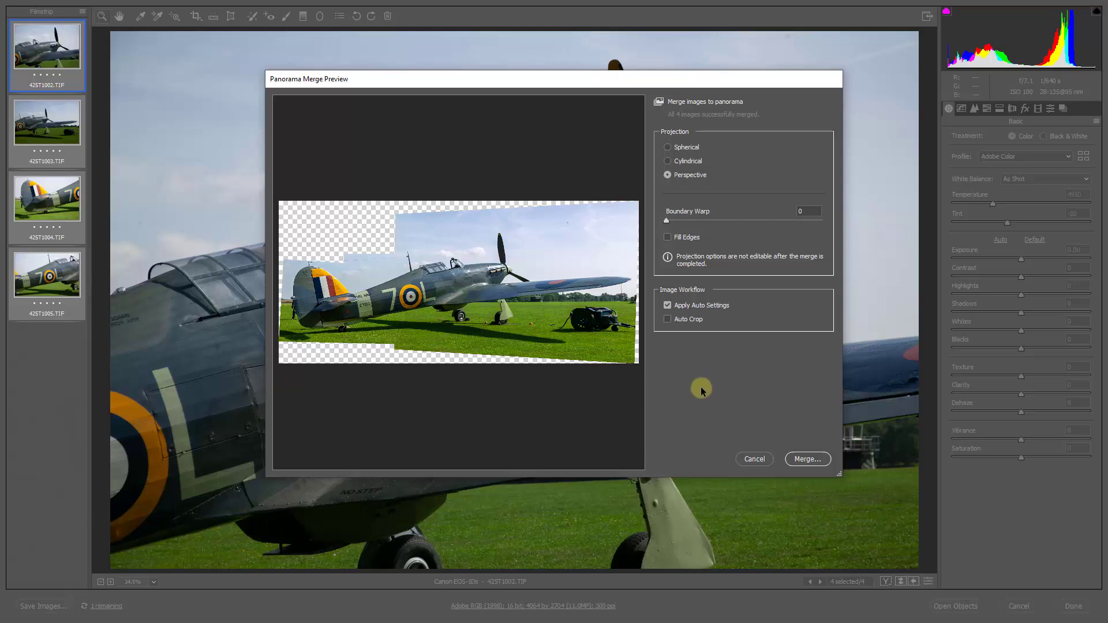
click(807, 459)
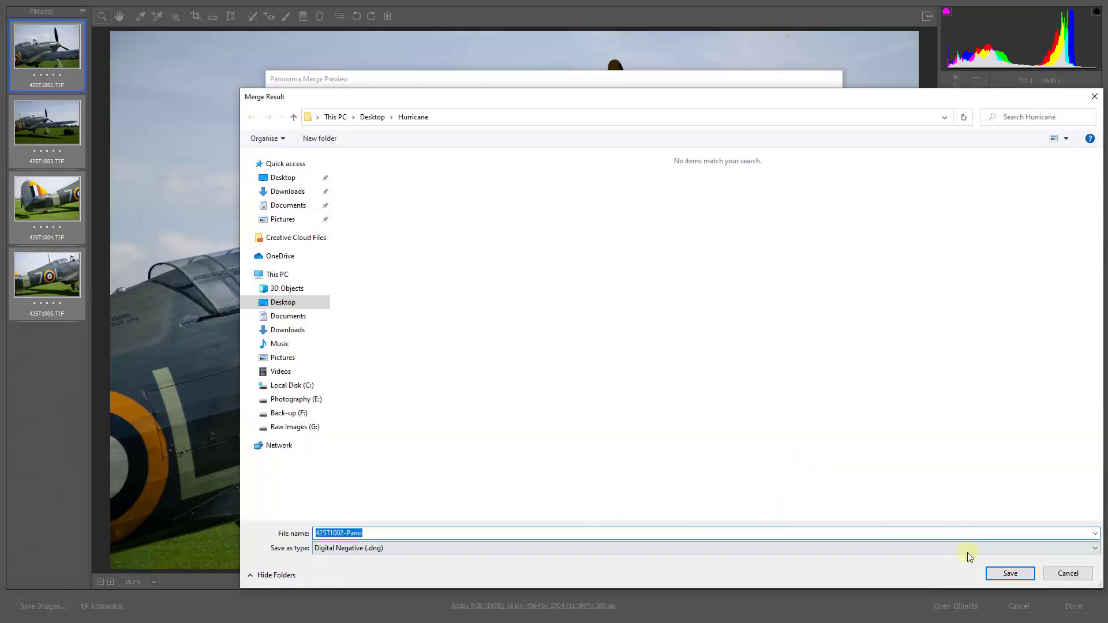
click(1010, 574)
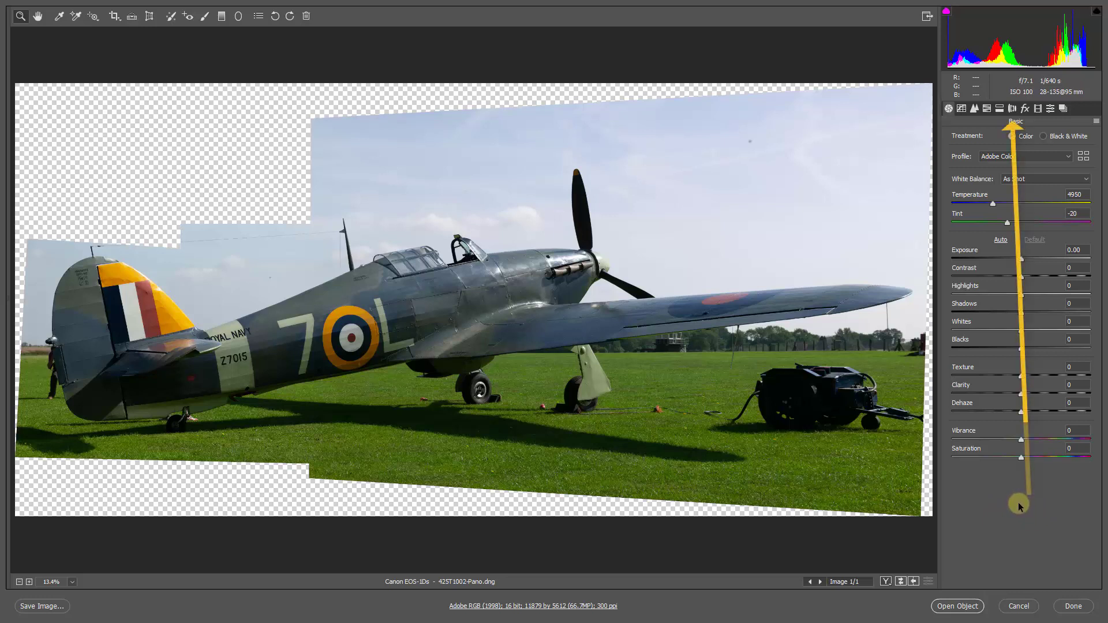
Step: Remove chromatic aberration and enable profile corrections in the panorama's lens corrections
click(1013, 109)
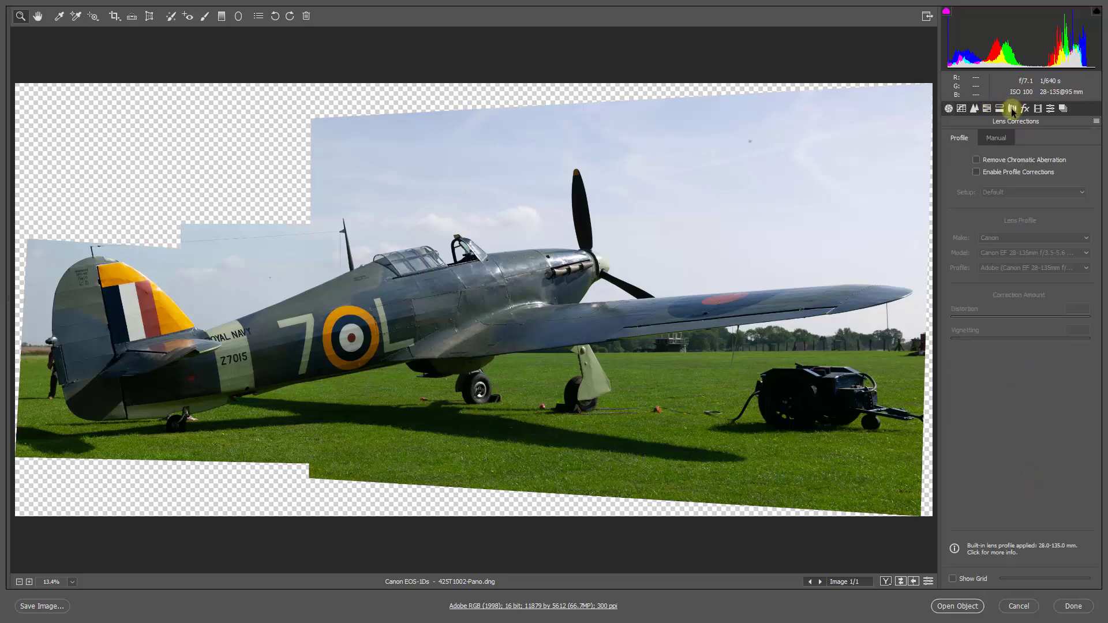
click(977, 160)
click(976, 172)
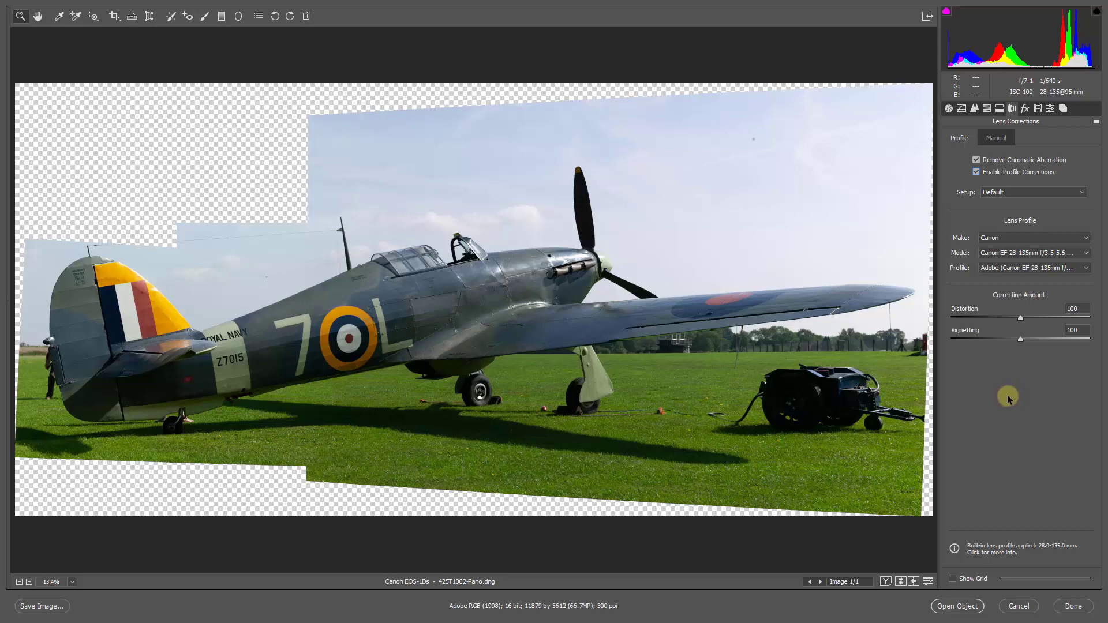
Step: Set the panorama's white balance by sampling the white stripe on the aircraft's tail fin
click(949, 109)
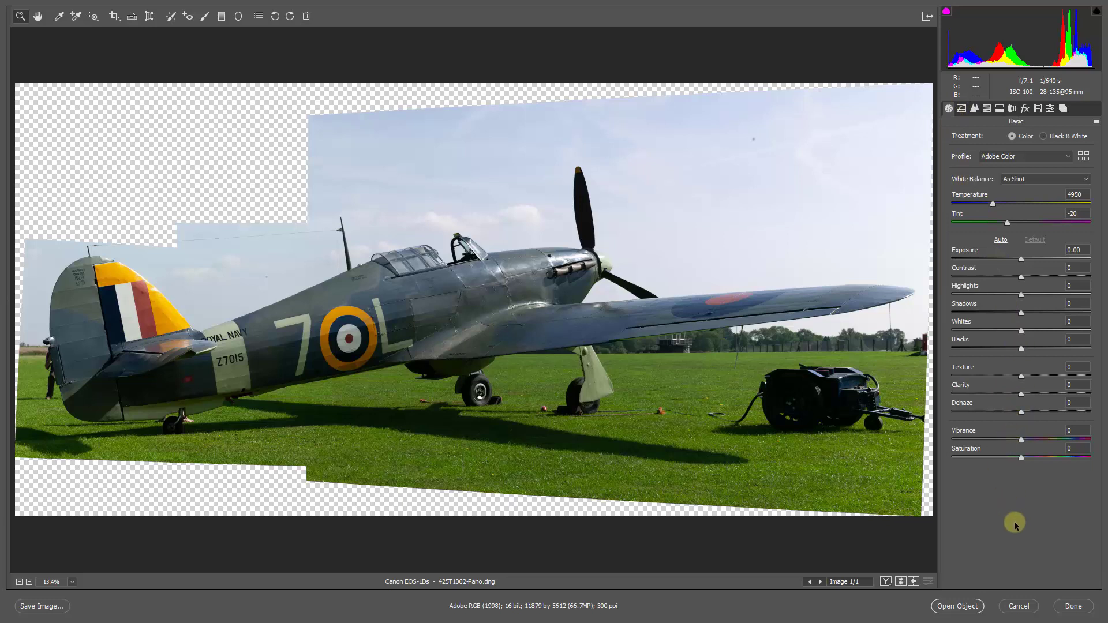
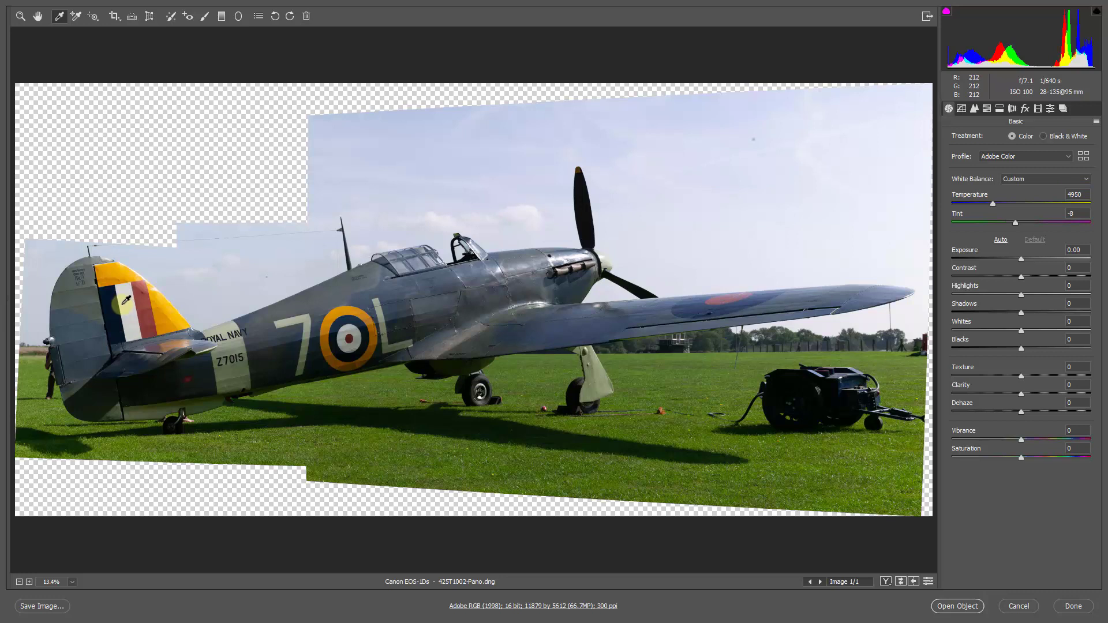
click(126, 302)
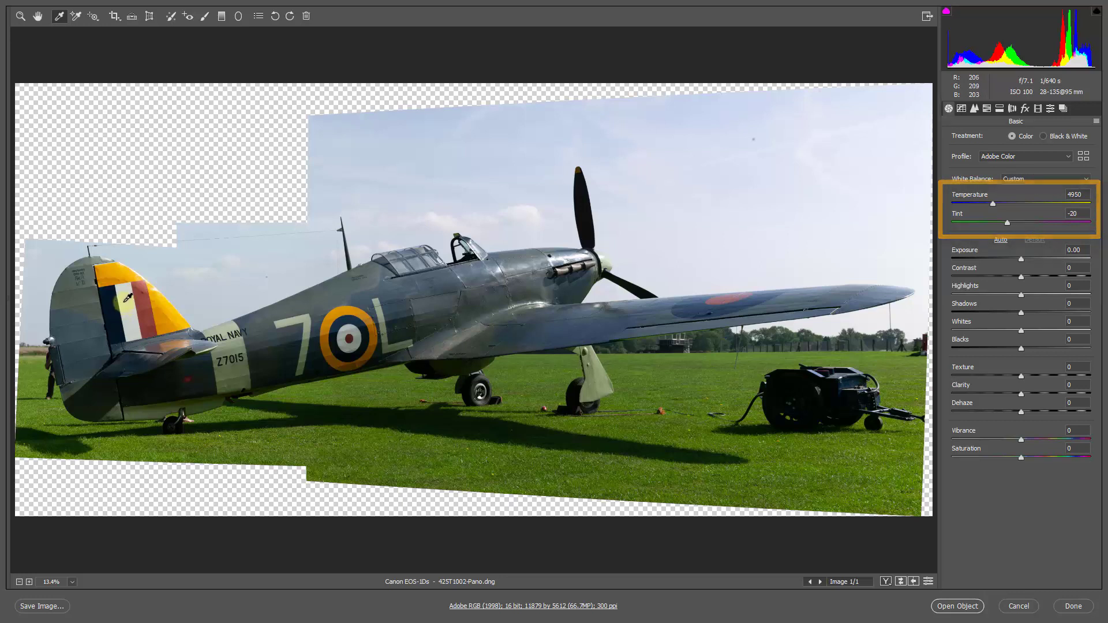
click(128, 298)
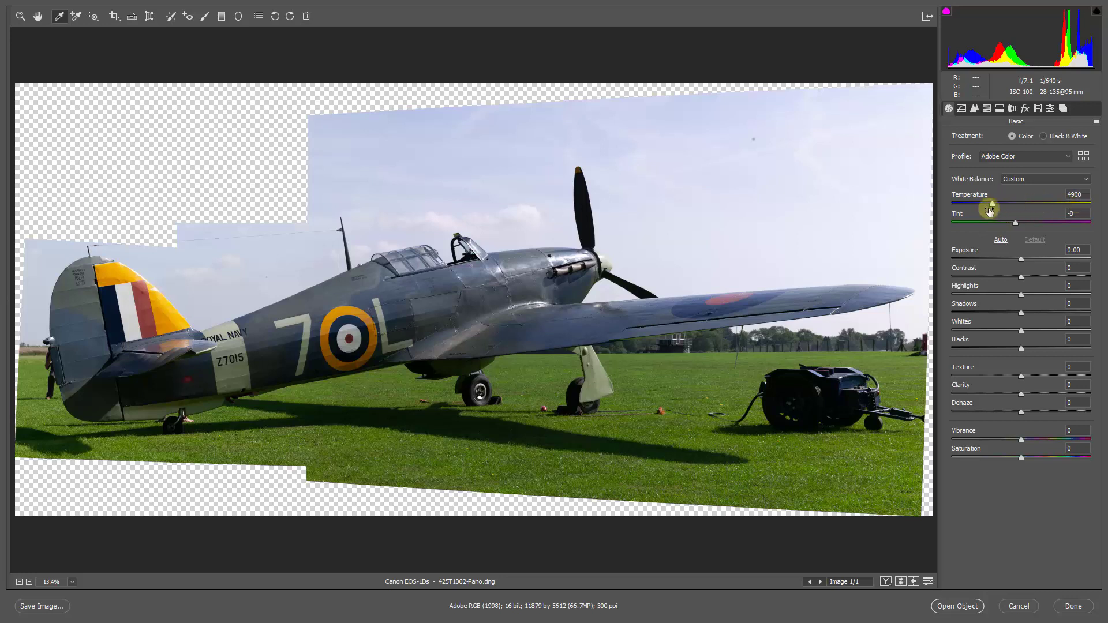
Step: Warm the panorama by setting the white balance temperature to 5650
drag(992, 207, 1003, 207)
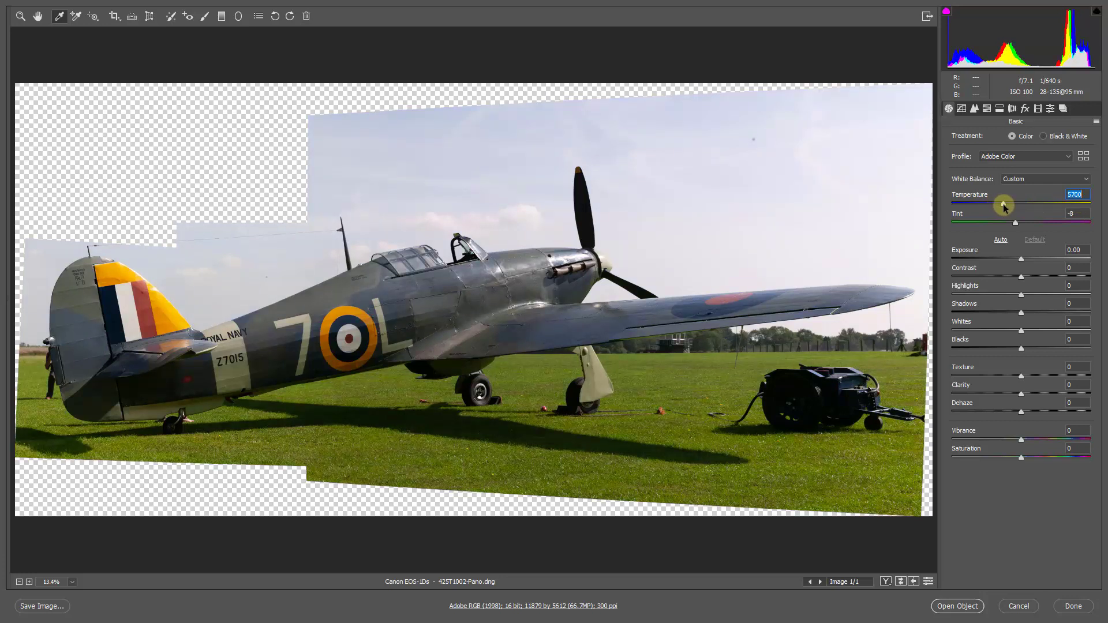
drag(1005, 209, 1009, 206)
click(1029, 374)
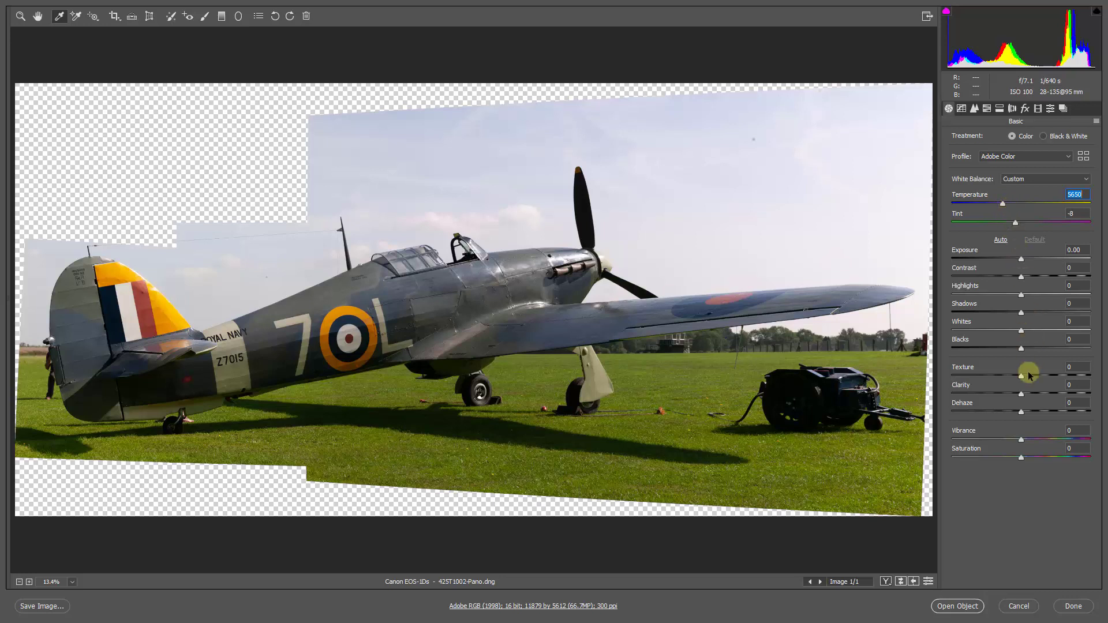
click(1022, 518)
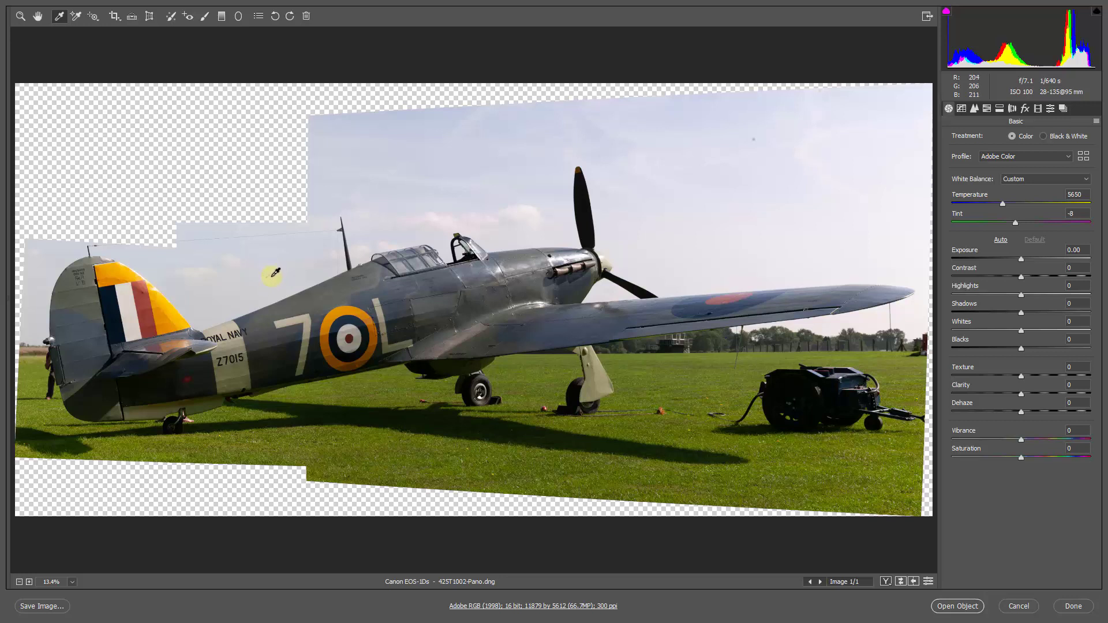
Step: Heal the two visible dust spots in the sky with the Spot Removal tool at size 4
click(171, 17)
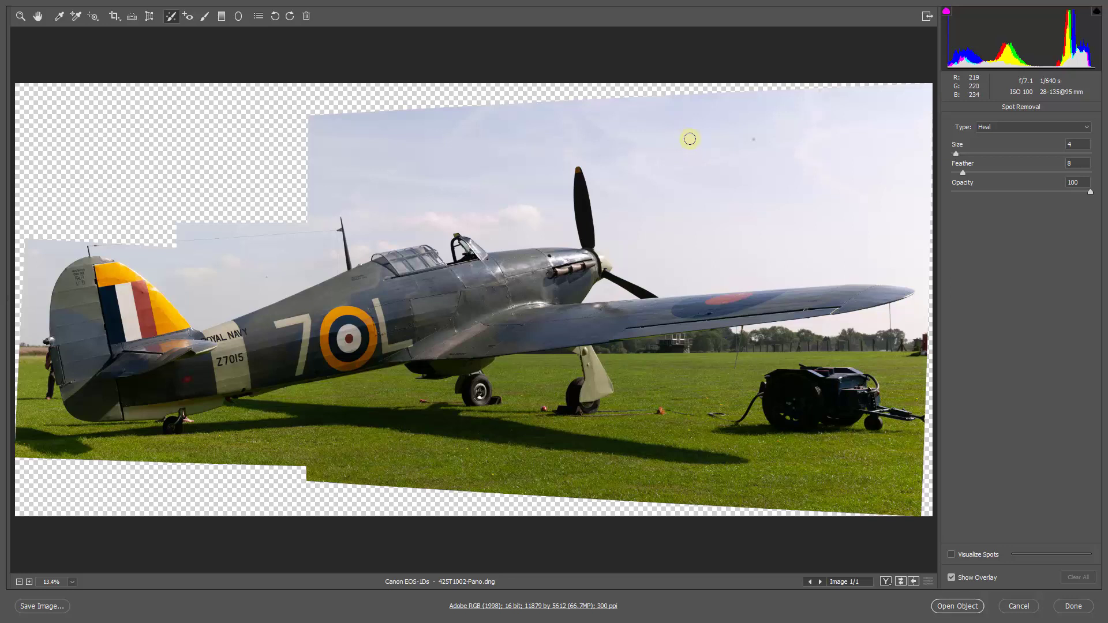
click(753, 140)
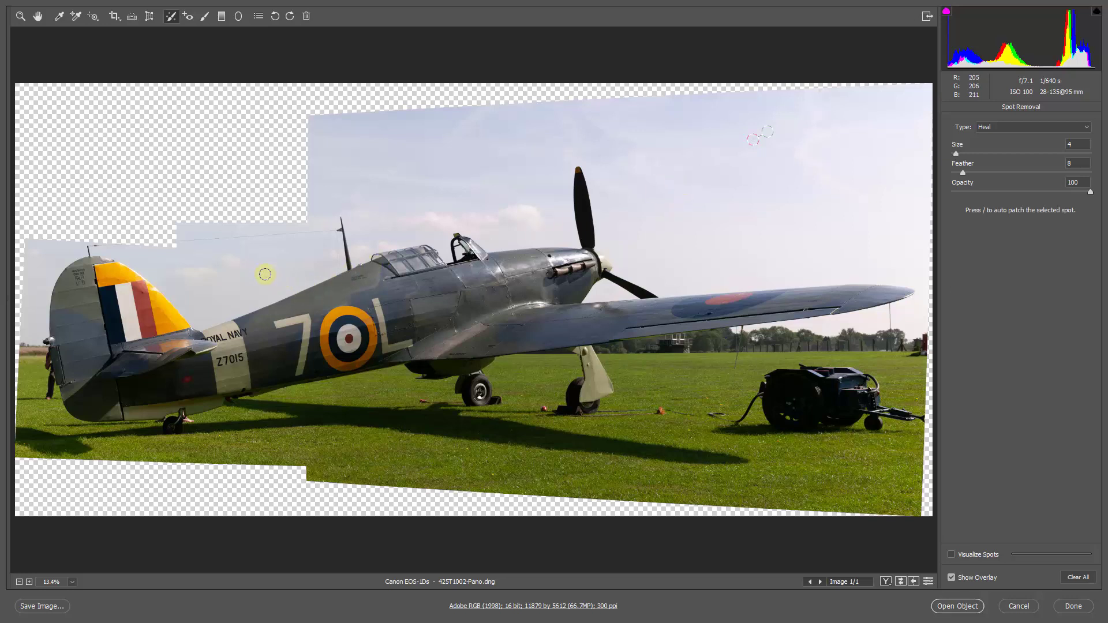
click(269, 276)
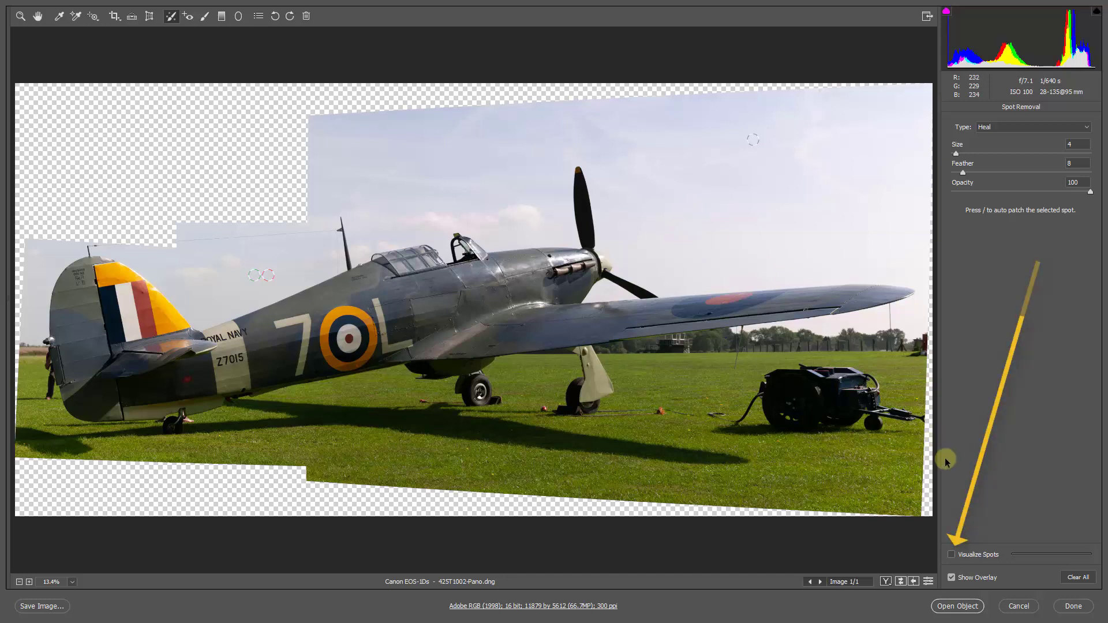
Step: Turn on Visualize Spots for the sky beyond the propeller and set the Spot Removal size to 10
click(952, 555)
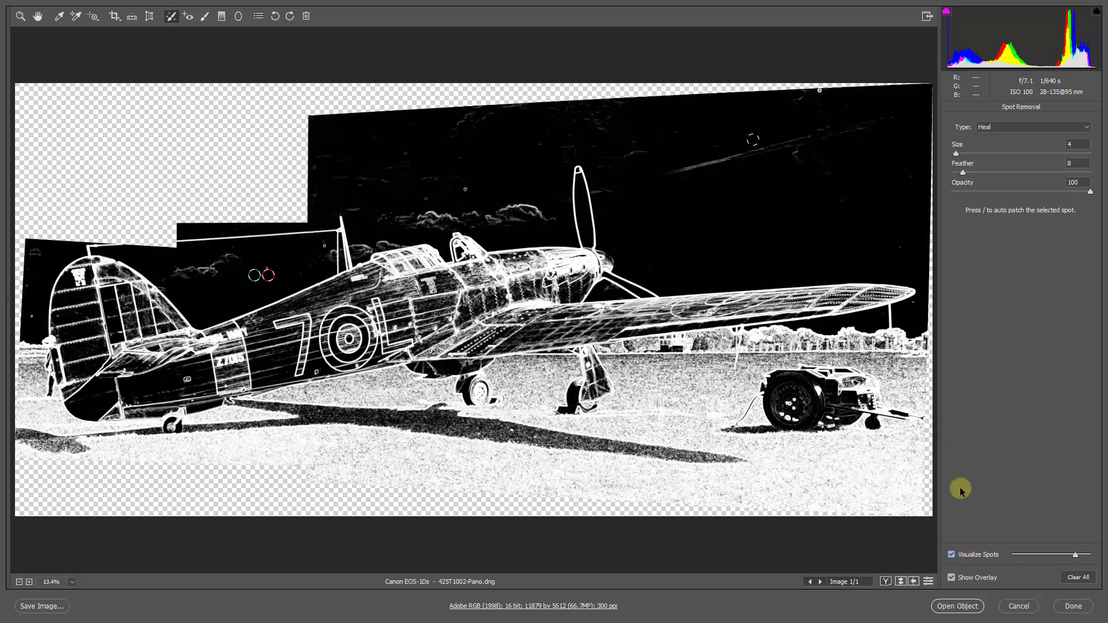
ctrl+click(814, 135)
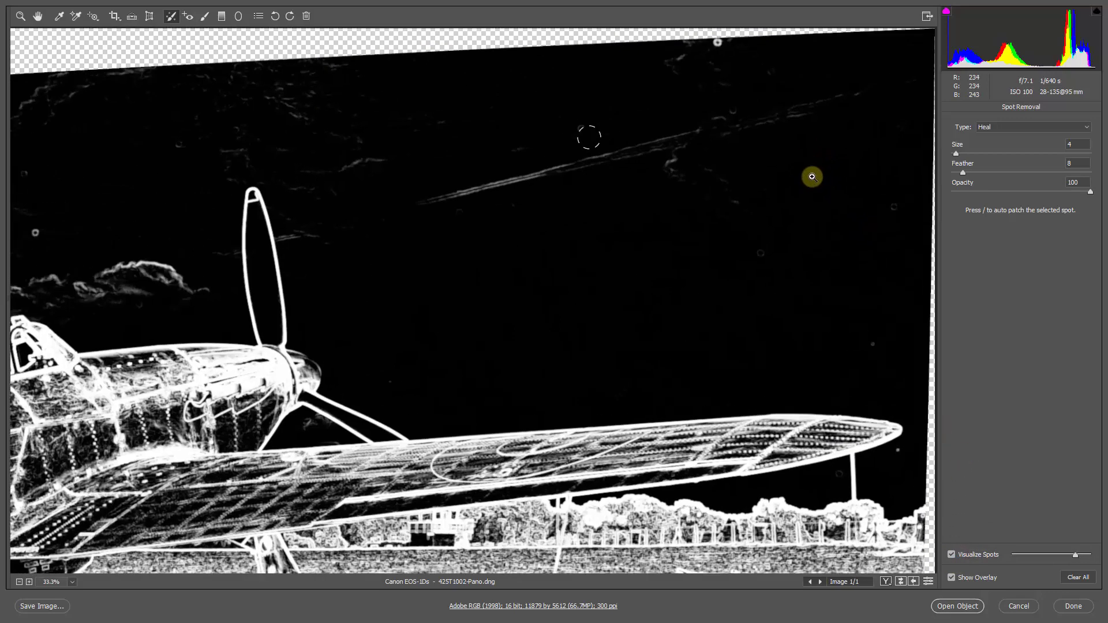
ctrl+click(805, 188)
drag(708, 265, 749, 77)
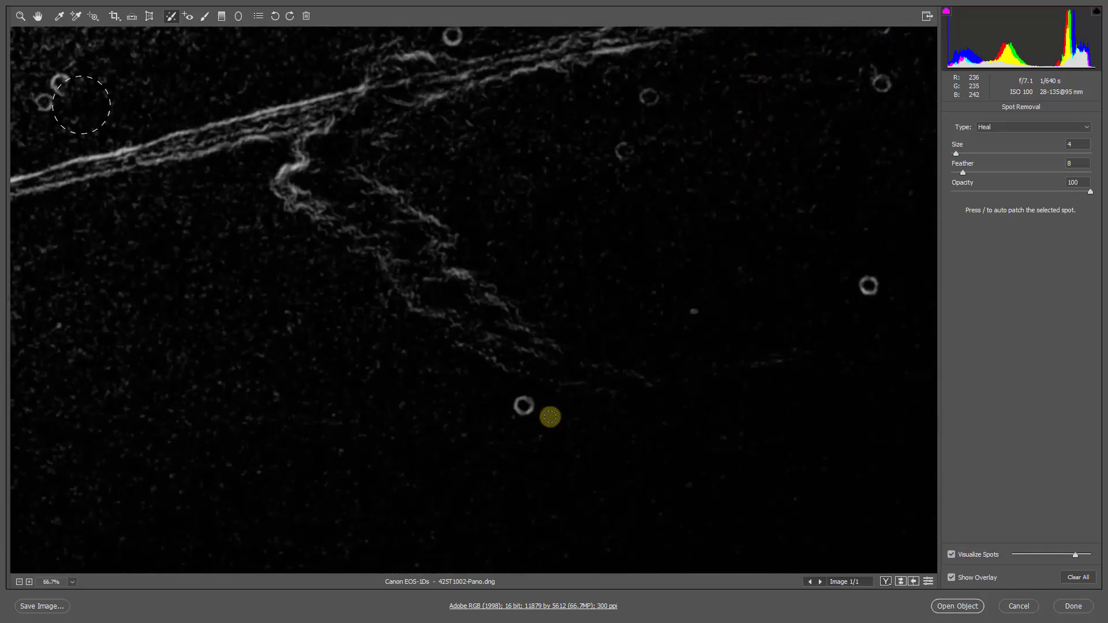
key(bracketright)
key(bracketright)
key(bracketright)
key(bracketright)
key(bracketright)
key(bracketright)
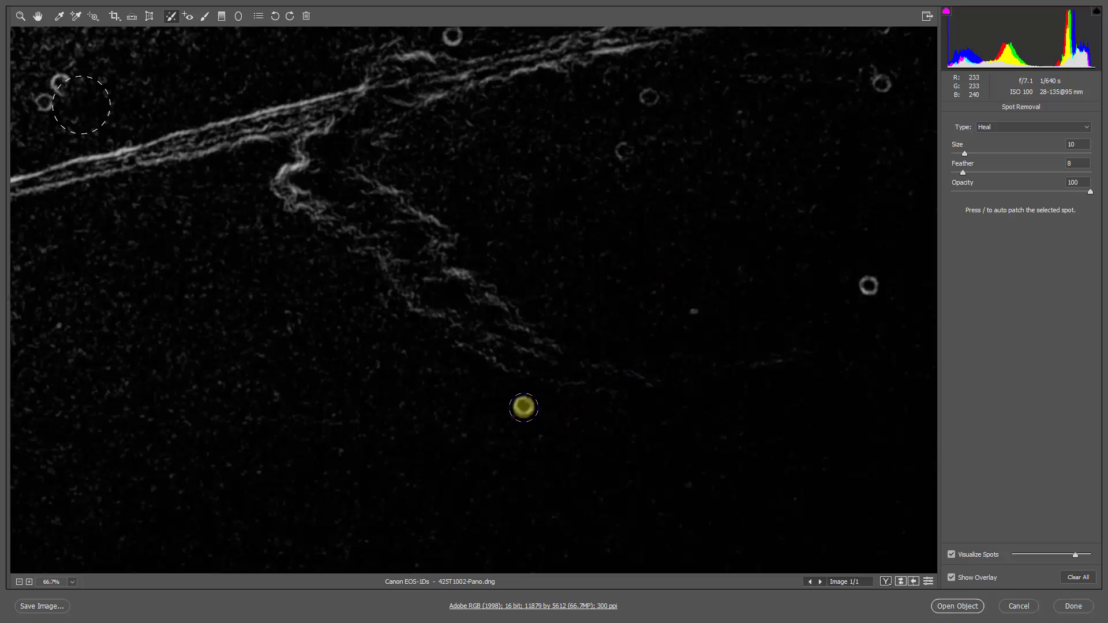
Step: Heal the ring-shaped dust spots on both sides of the streaky cloud in the sky
click(524, 406)
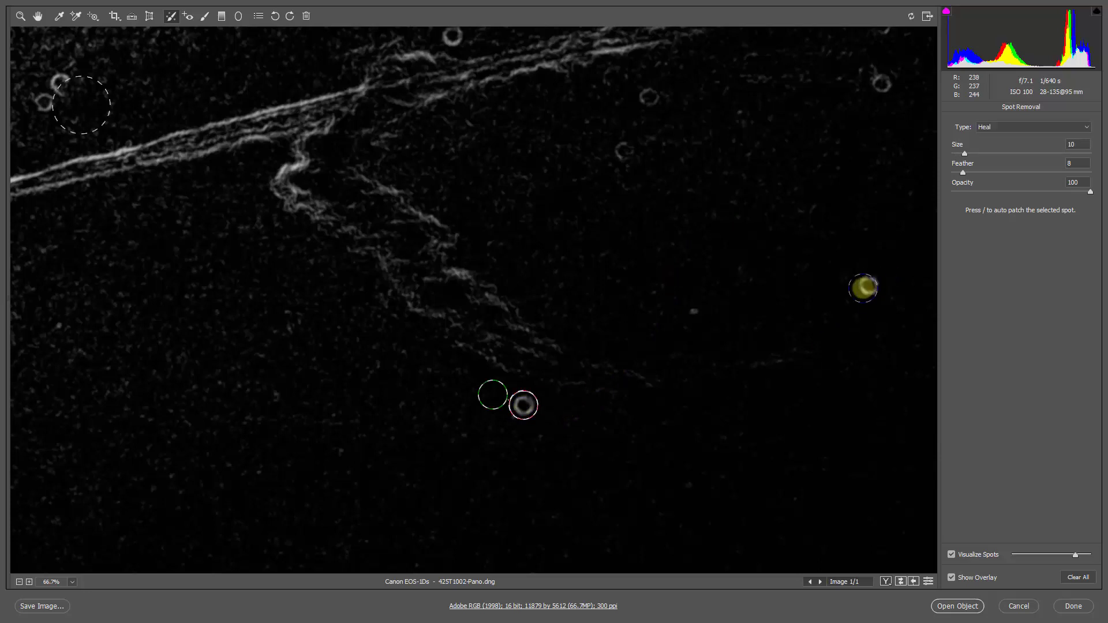
click(880, 82)
click(883, 32)
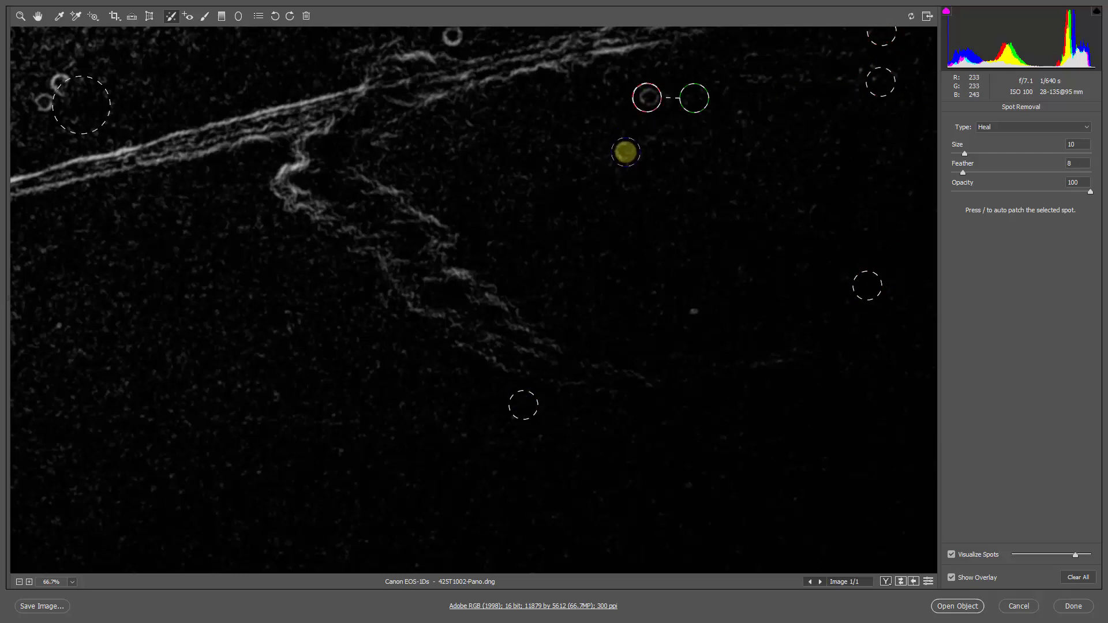
click(624, 153)
click(610, 78)
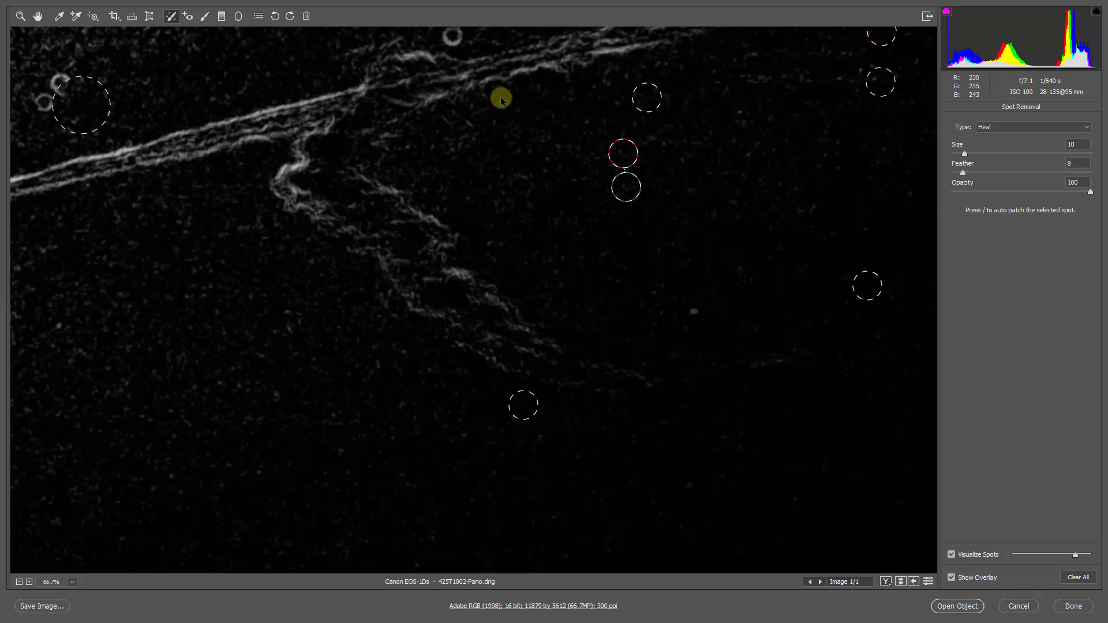
click(452, 37)
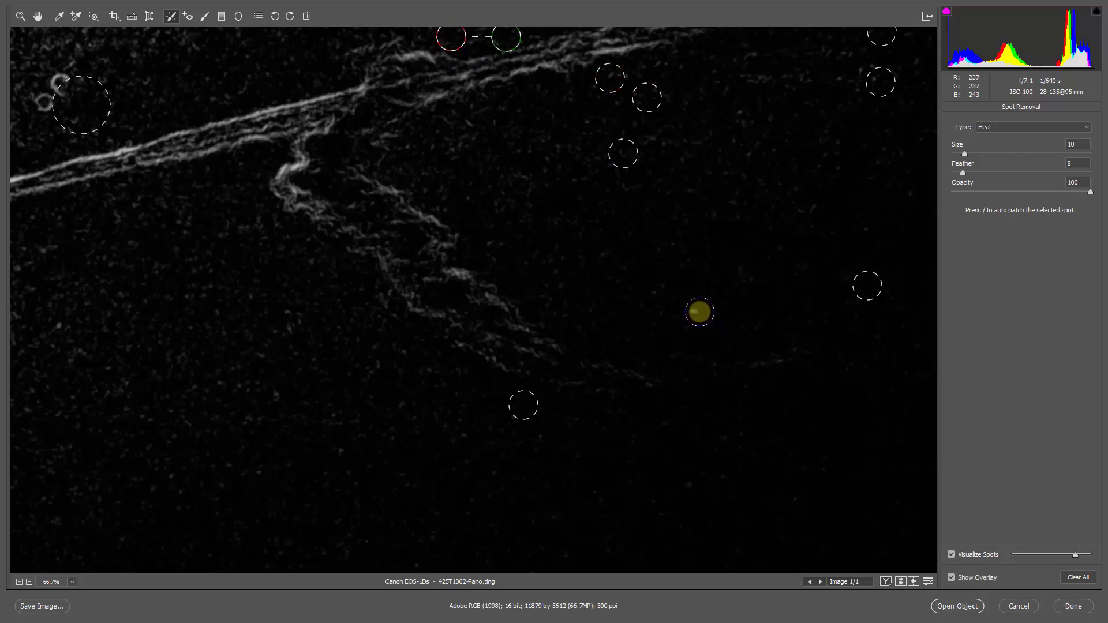
click(698, 312)
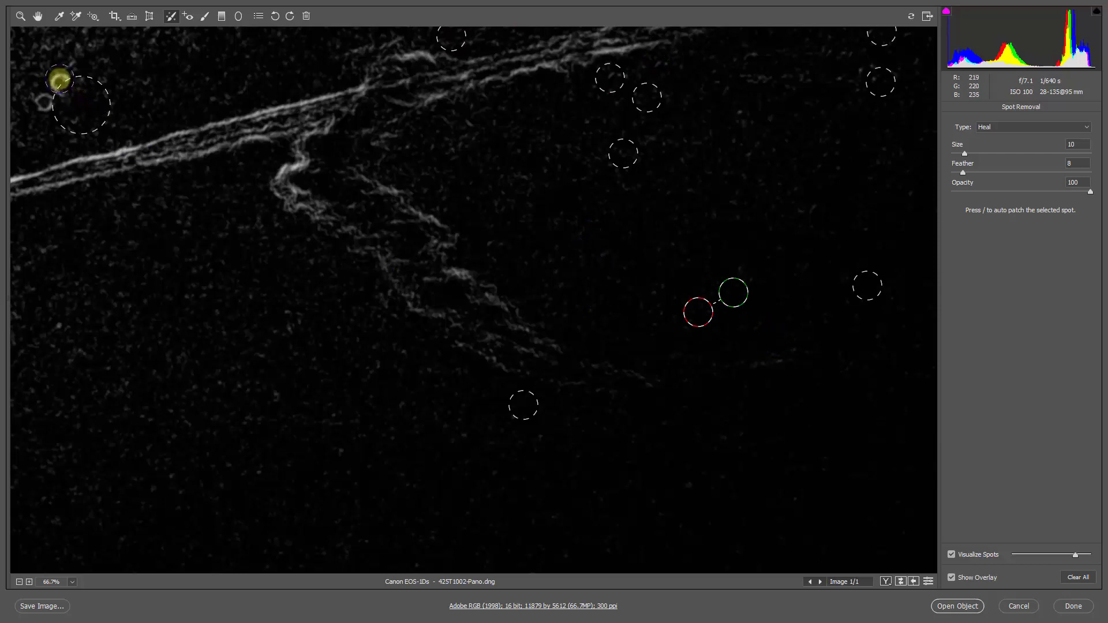
click(58, 81)
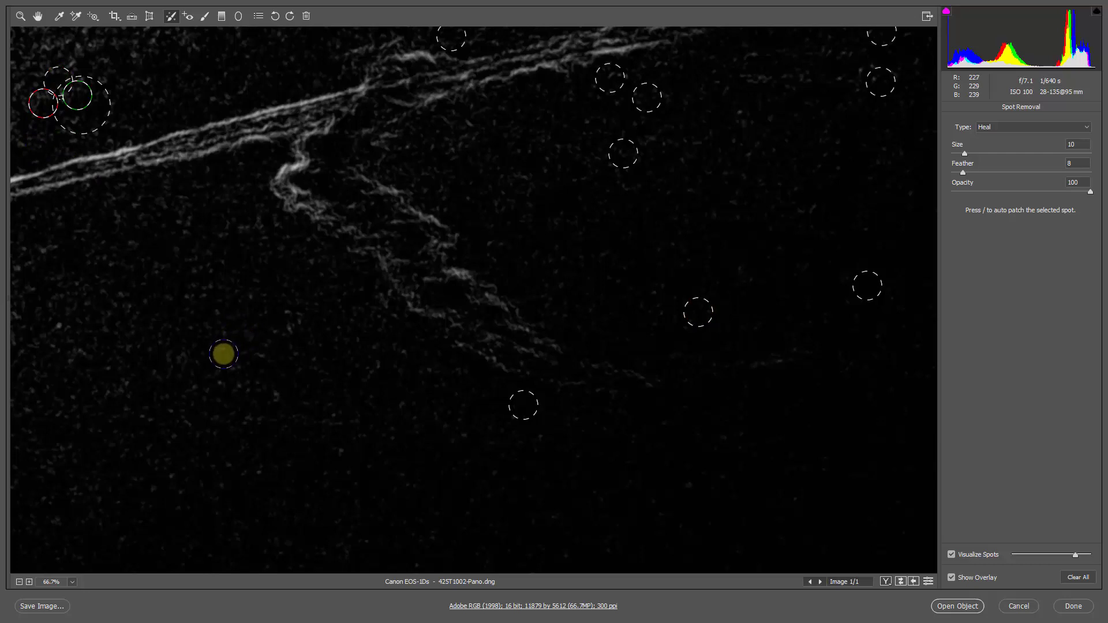
Step: Hide the spot overlay and heal the small dust spots in the sky around the wingtip at size 6
key(v)
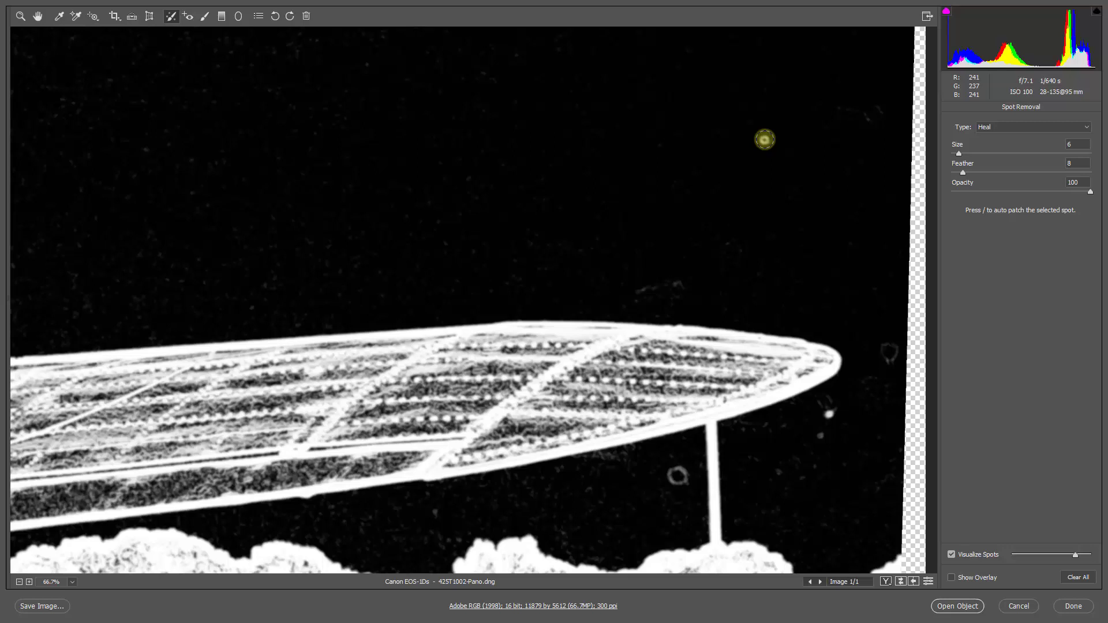
click(765, 140)
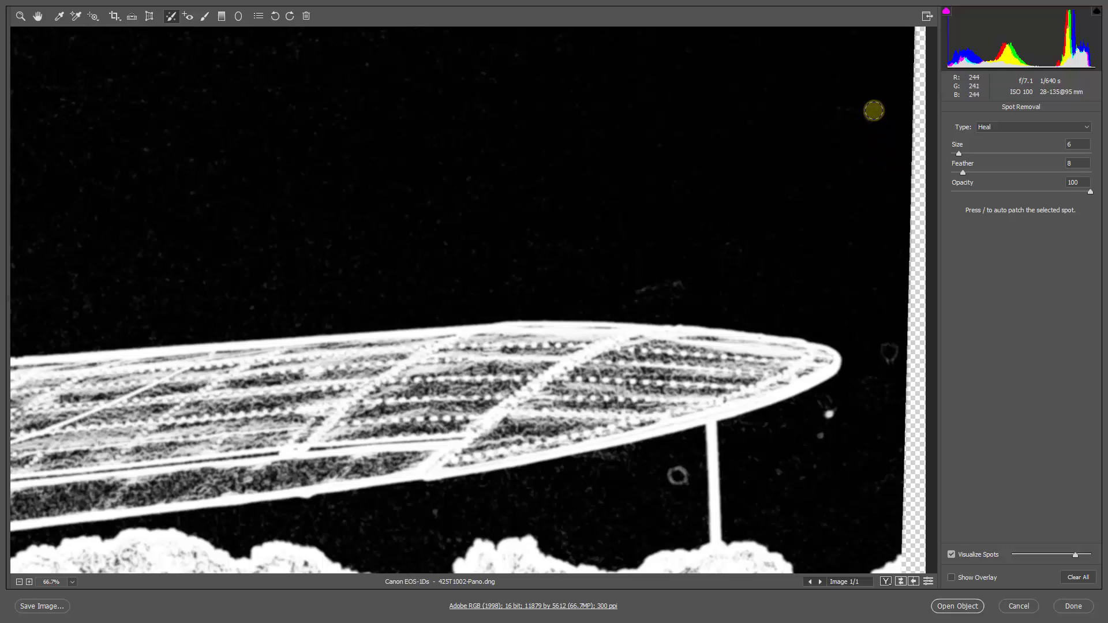
click(872, 111)
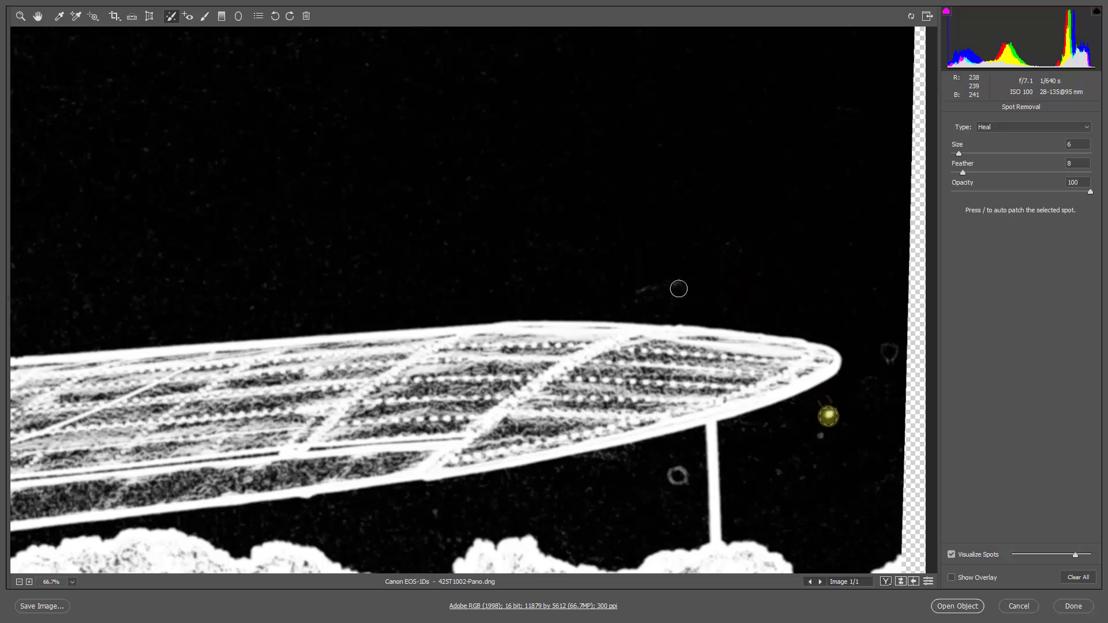
click(828, 415)
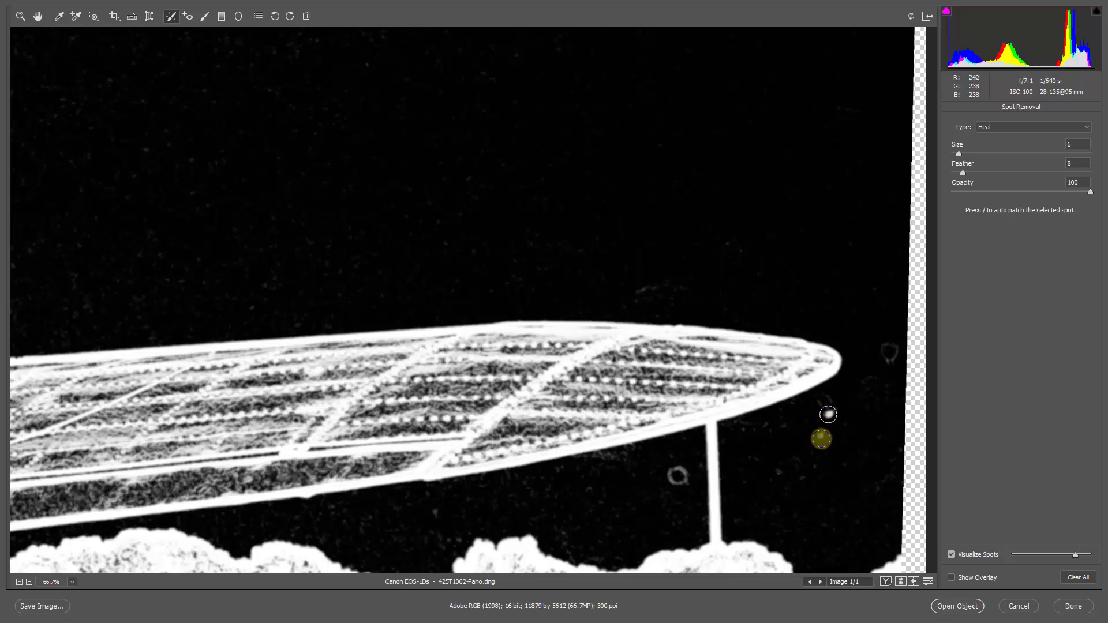
drag(898, 349, 889, 358)
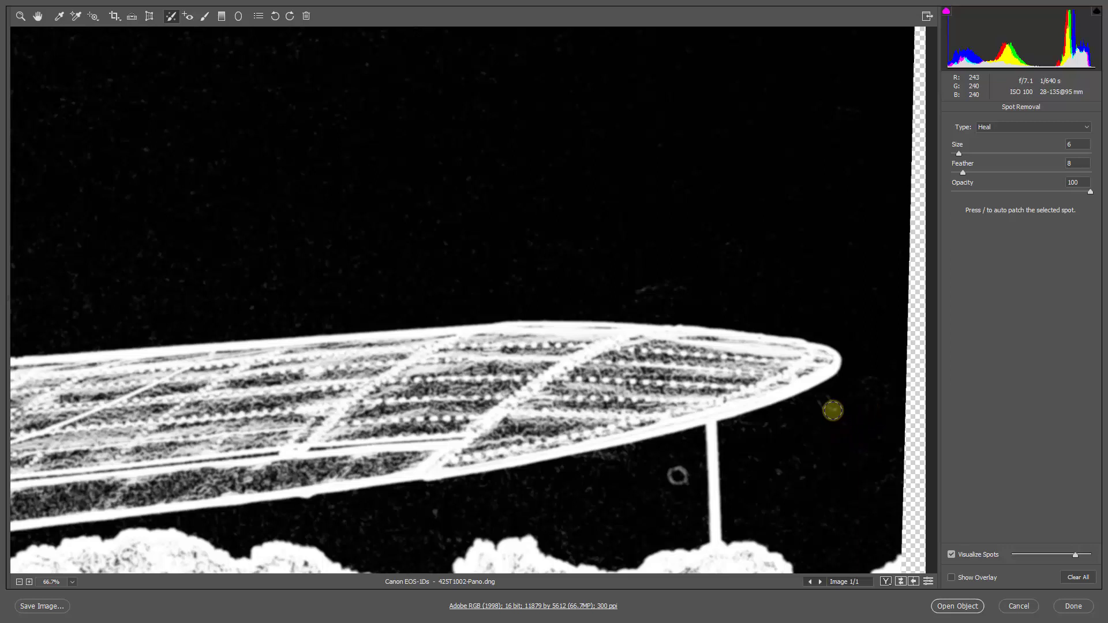
click(832, 410)
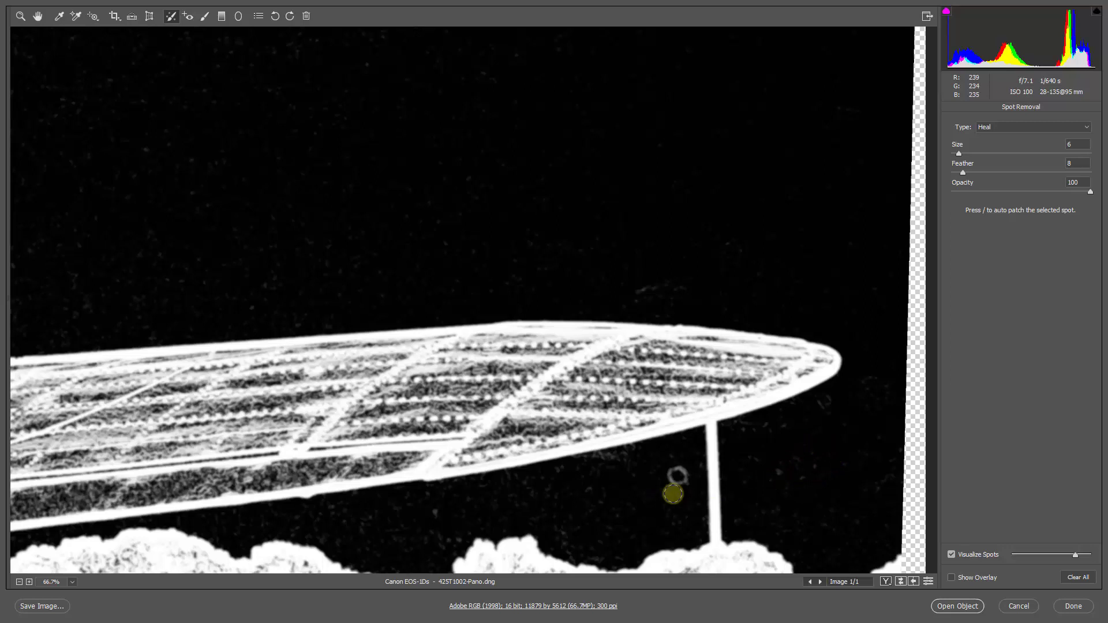
Step: Heal the ring-shaped dust spot below the wing with the Spot Removal size at 12, and turn off Visualize Spots
key(bracketright)
key(bracketright)
key(bracketright)
key(bracketright)
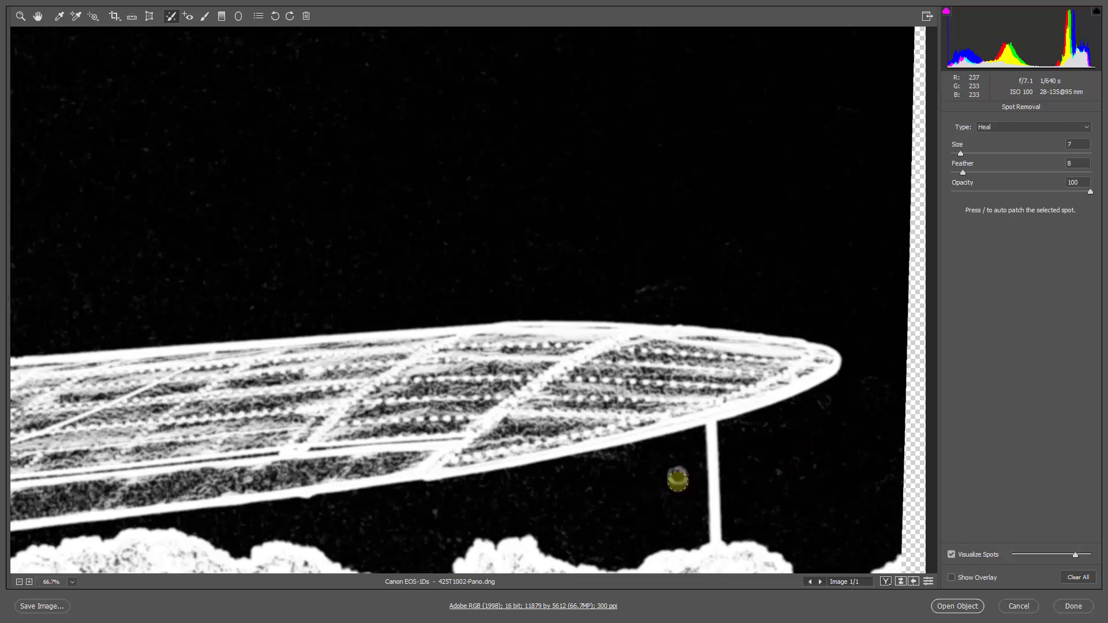
key(bracketright)
click(679, 474)
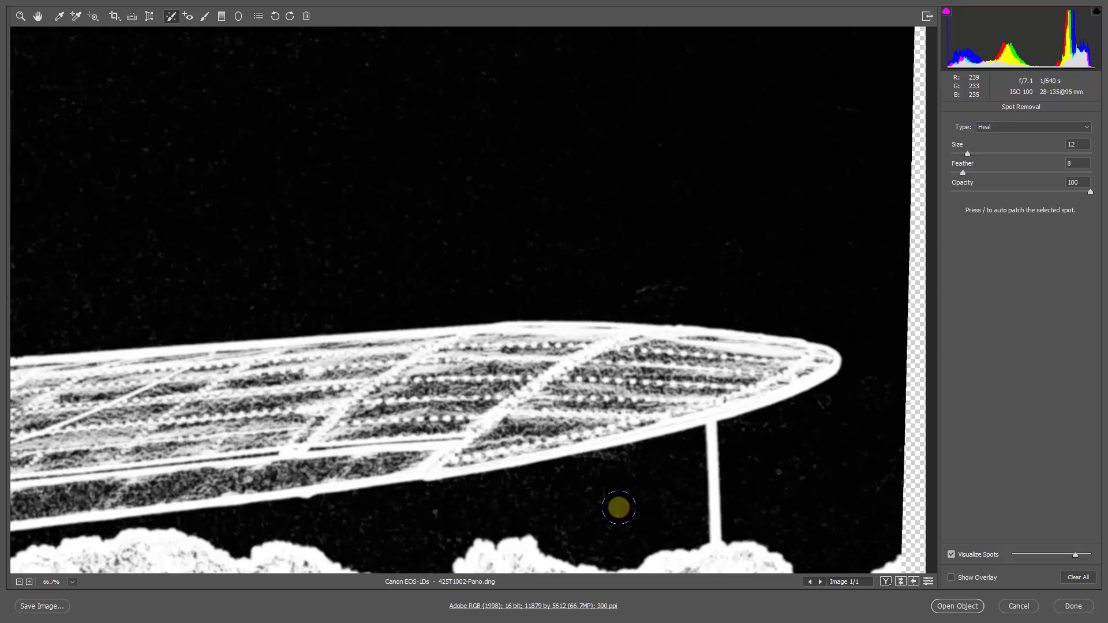
key(ctrl+0)
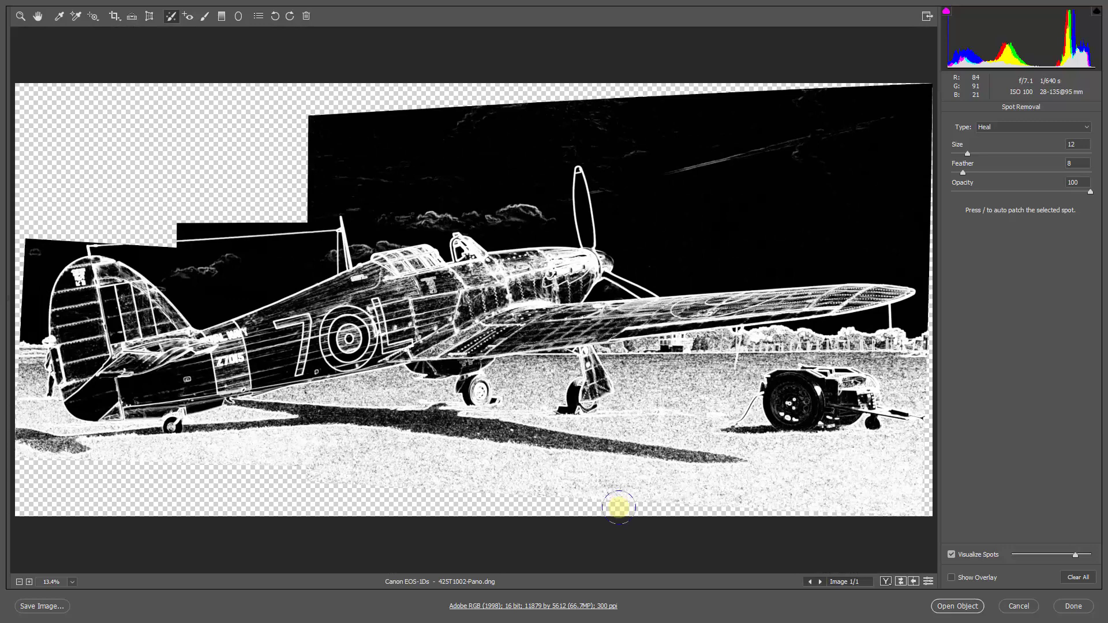
click(951, 555)
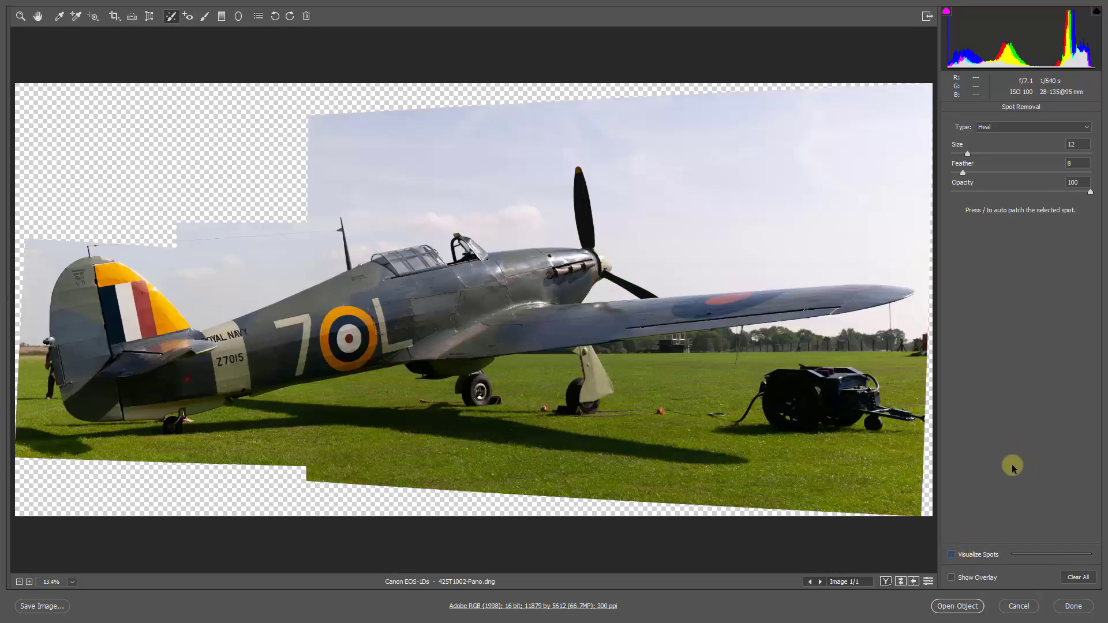
Step: Set the panorama's Highlights to -79, Exposure to -0.40 and Clarity to +27
key(h)
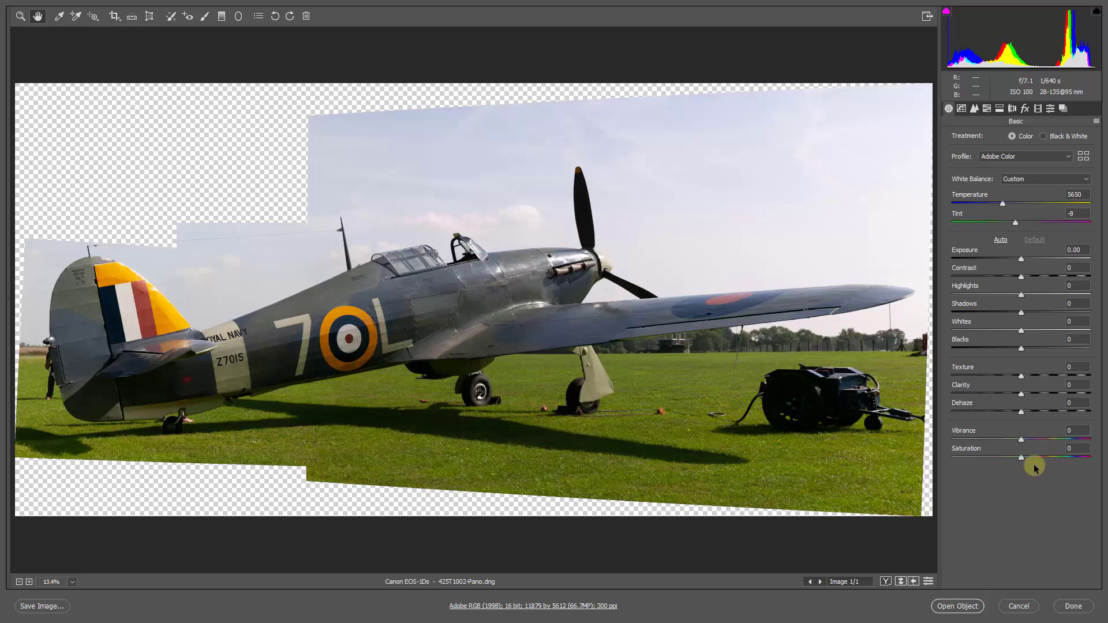
click(968, 295)
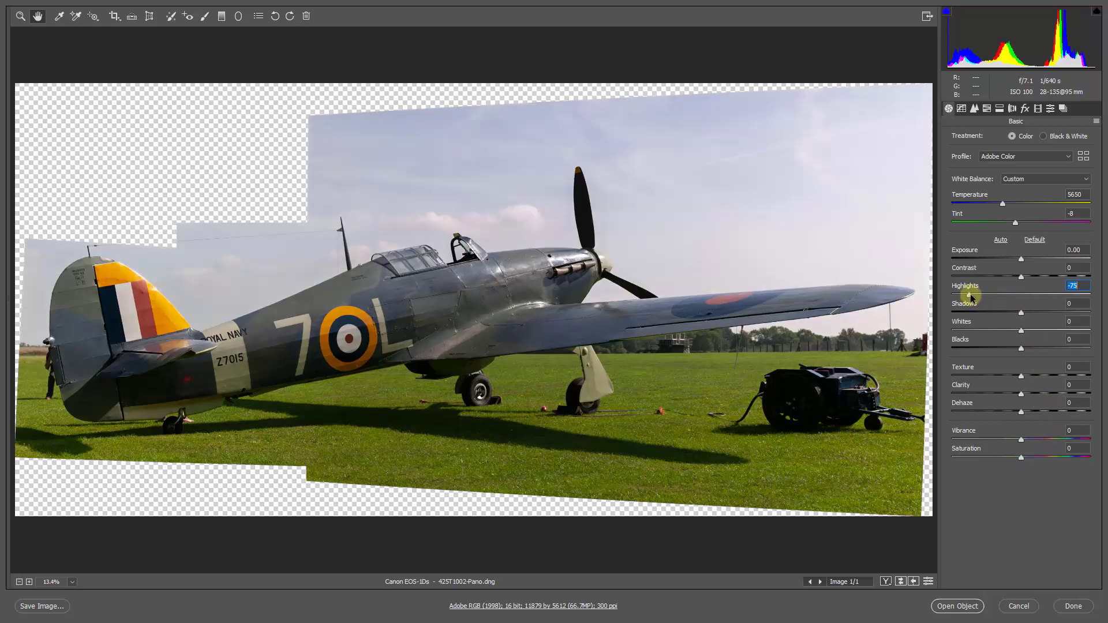
click(1019, 260)
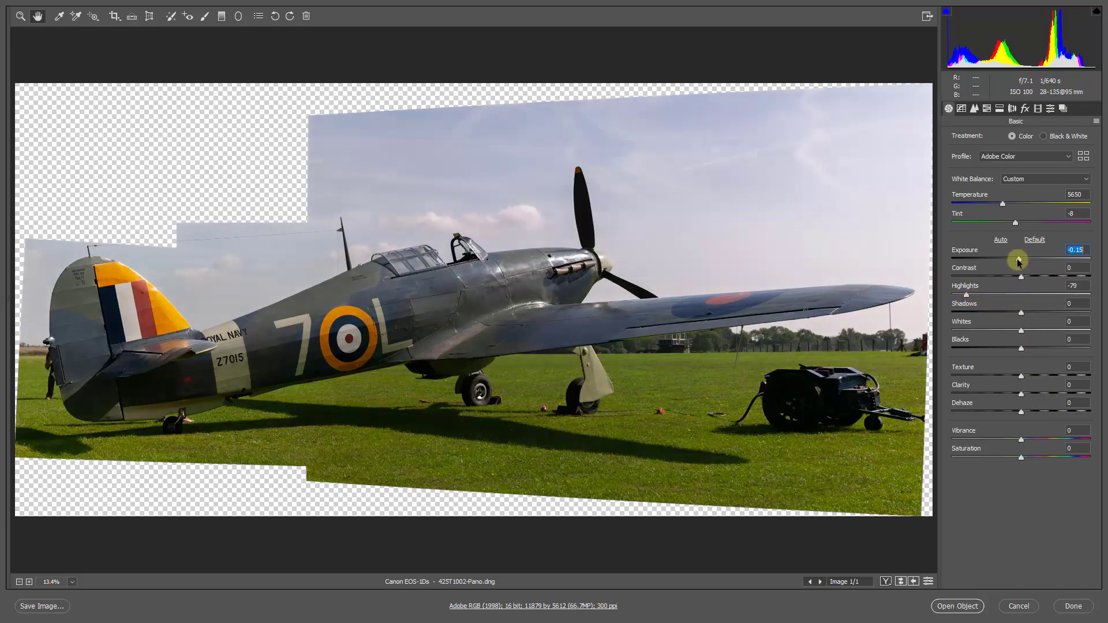
mouse_move(1019, 261)
mouse_down()
mouse_move(1003, 276)
mouse_move(1017, 275)
mouse_move(1016, 263)
mouse_up()
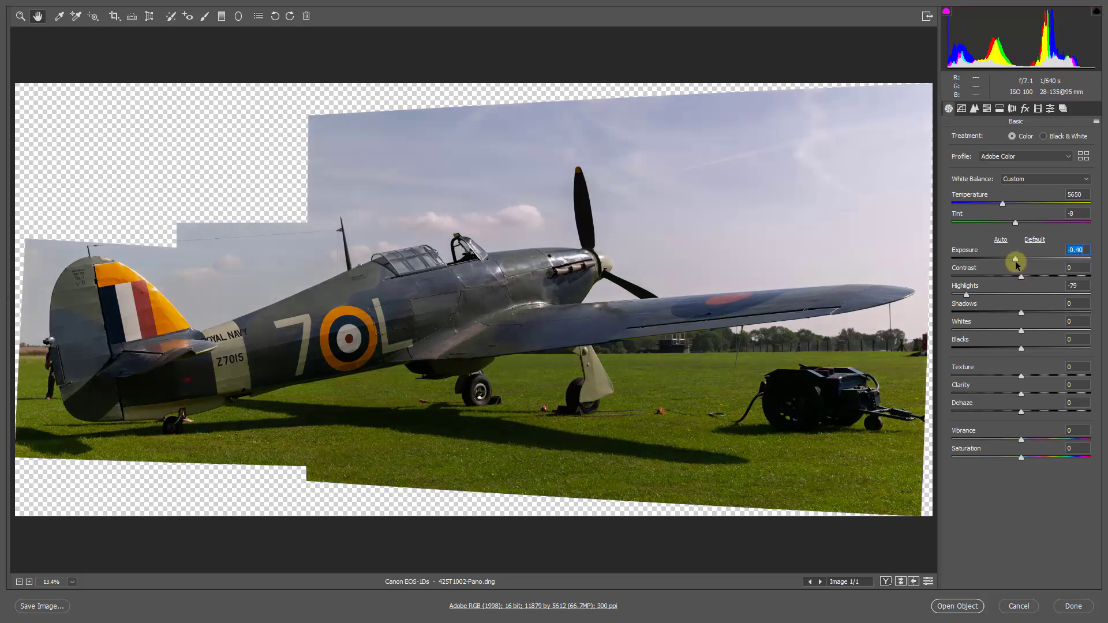
click(1037, 394)
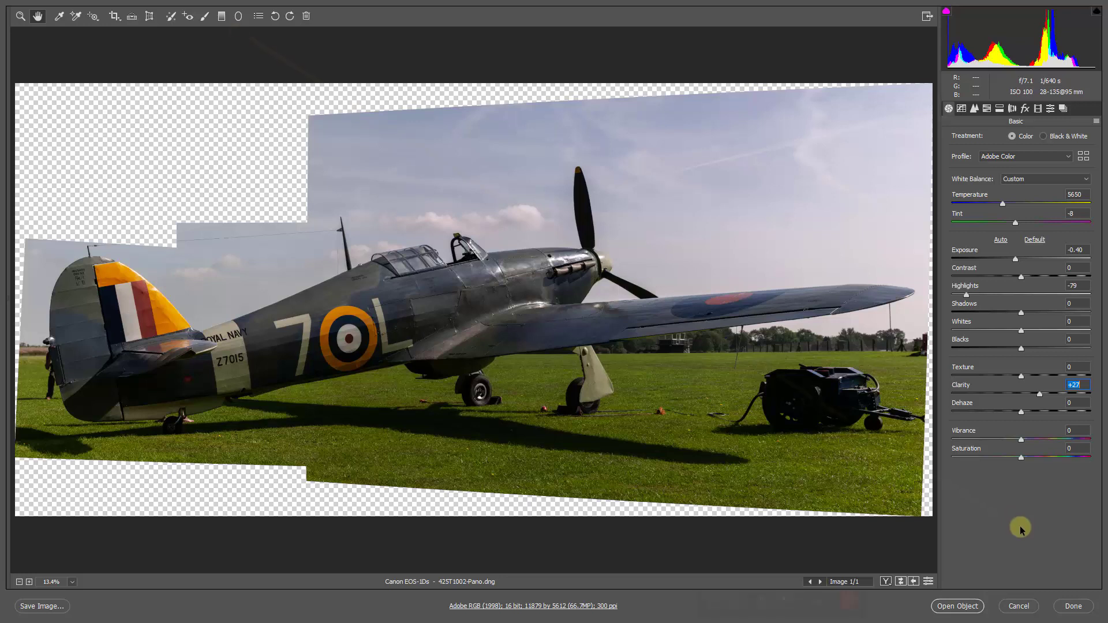
Step: Add a Graduated Filter from above the sky down to the grass, with Exposure -0.80 and Temperature -23
click(221, 16)
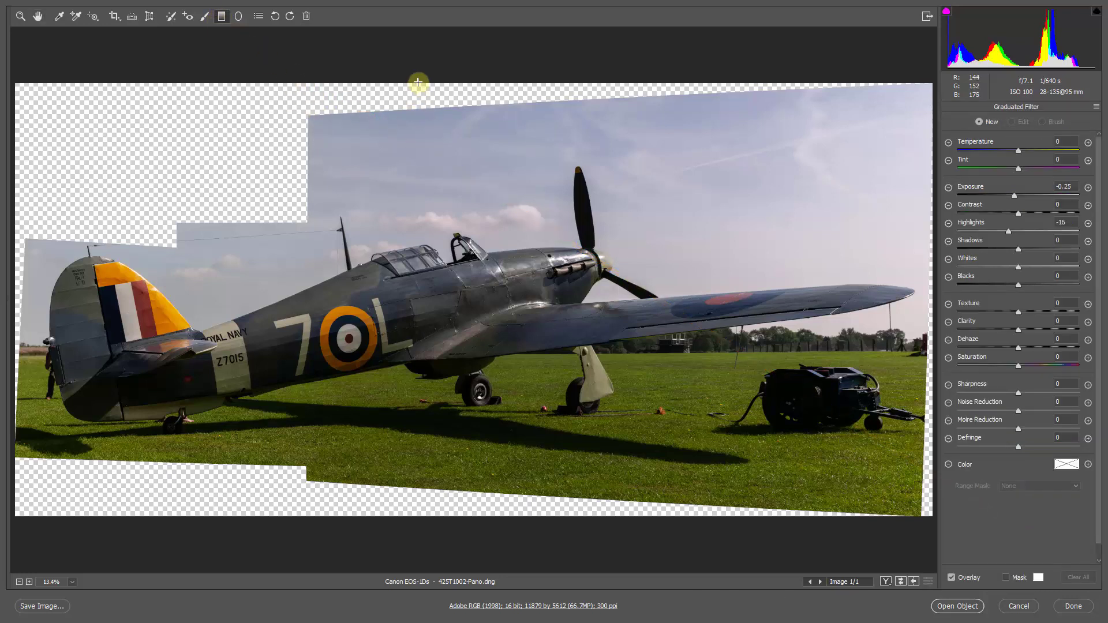
drag(381, 81, 439, 397)
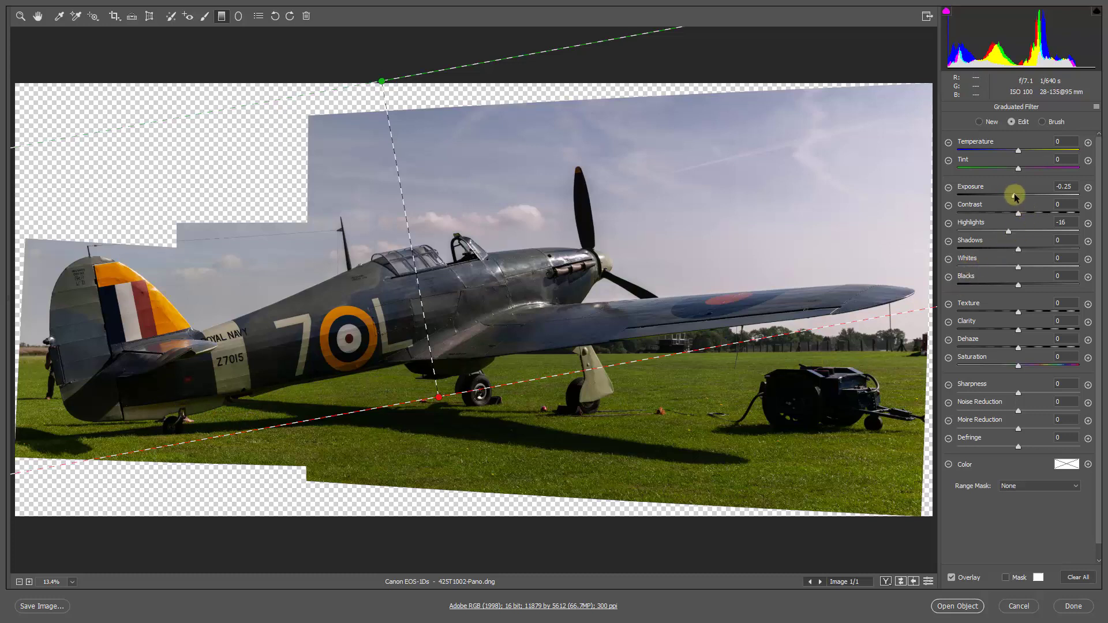
drag(1010, 198, 1003, 215)
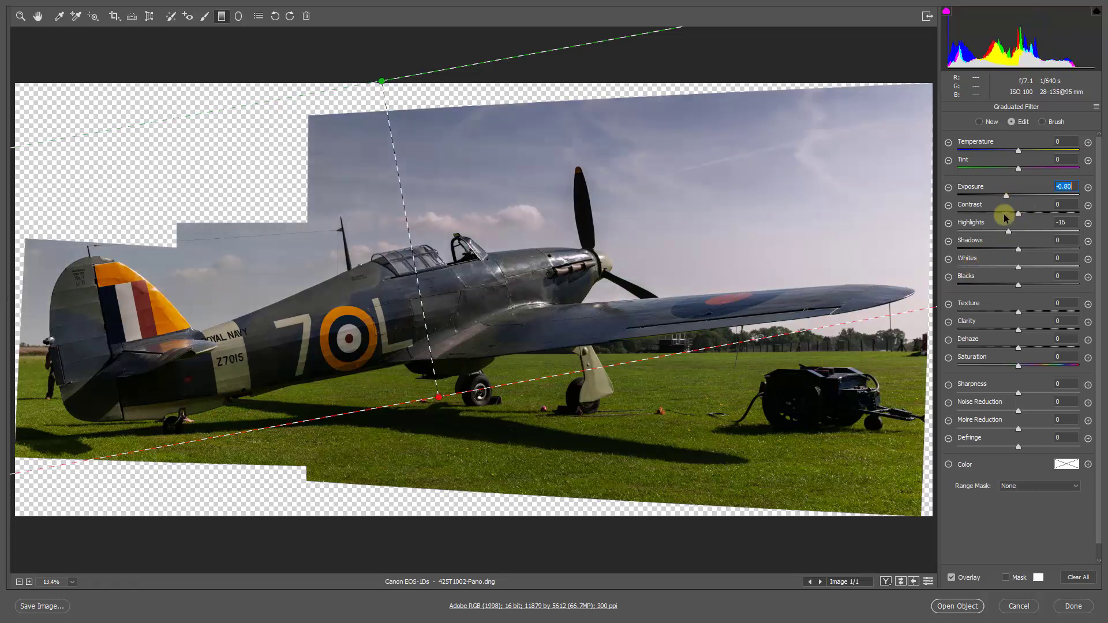
drag(1020, 152, 1011, 152)
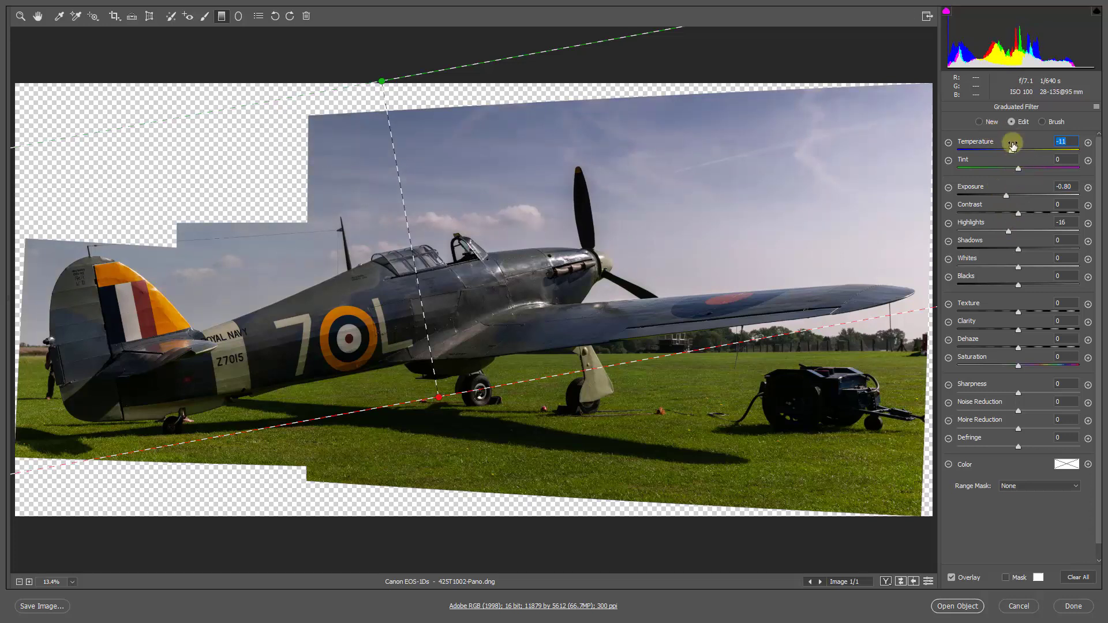
drag(1010, 151, 1005, 152)
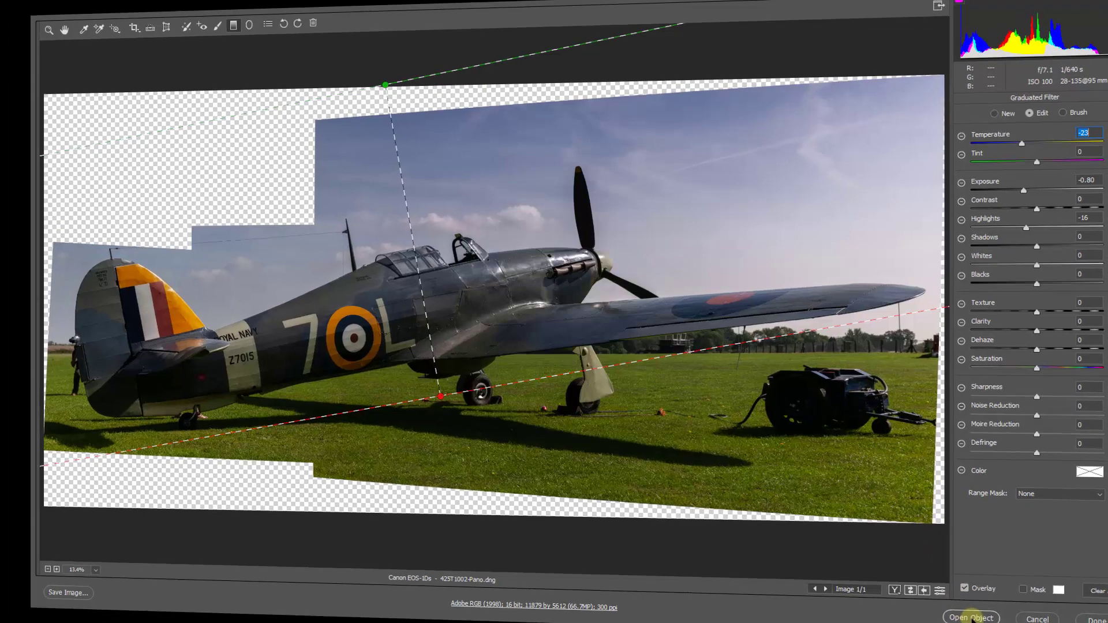
Step: Open the panorama in Photoshop as a smart object and create an independent duplicate with New Smart Object via Copy
click(973, 619)
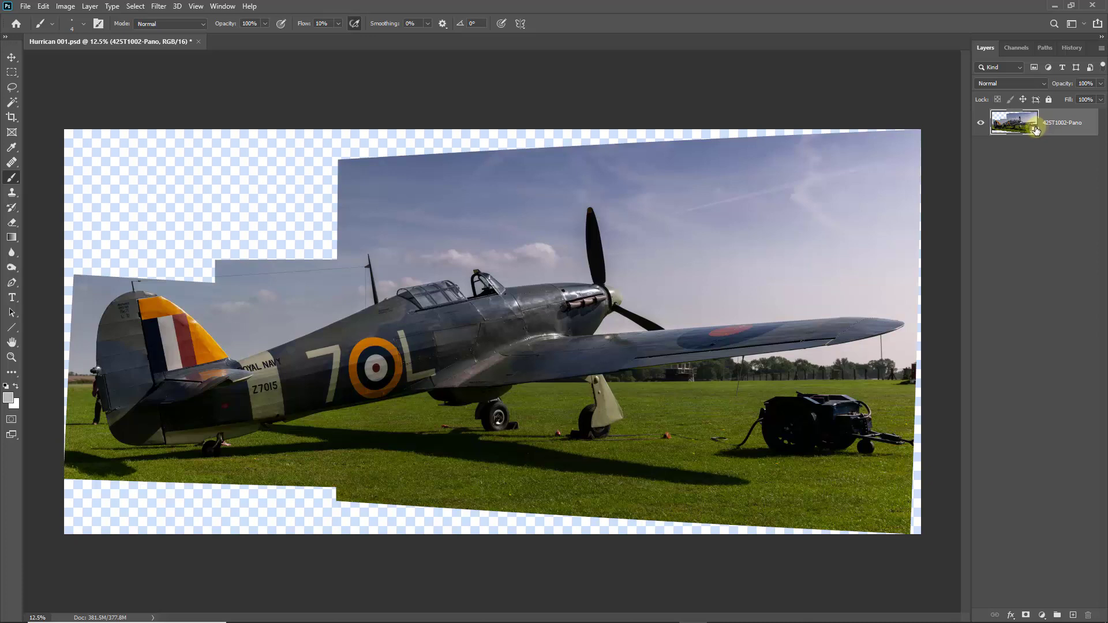
right_click(1069, 124)
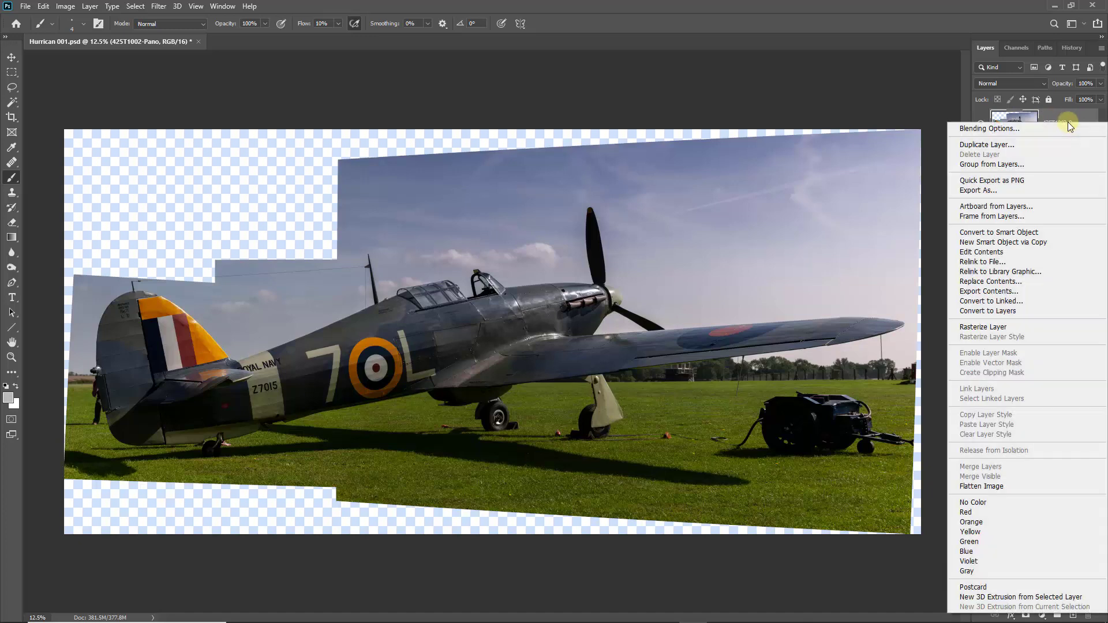
click(1007, 245)
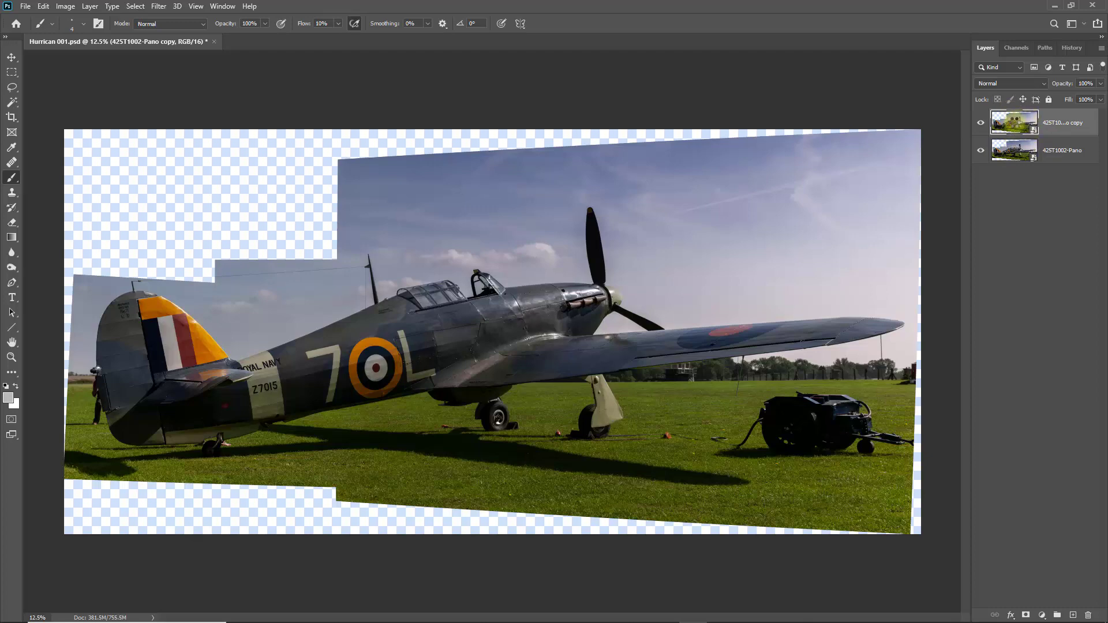
Step: Reopen the copied smart object in Camera Raw and brighten the dark ground trolley with Shadows +43 and Exposure -0.10
double_click(1014, 122)
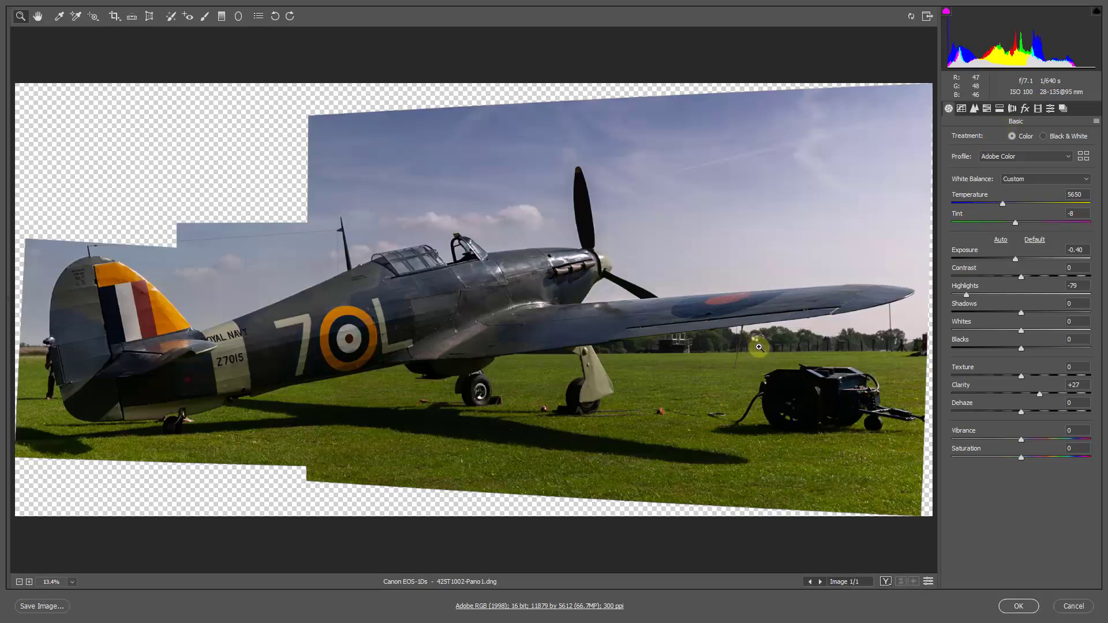
drag(750, 345, 832, 423)
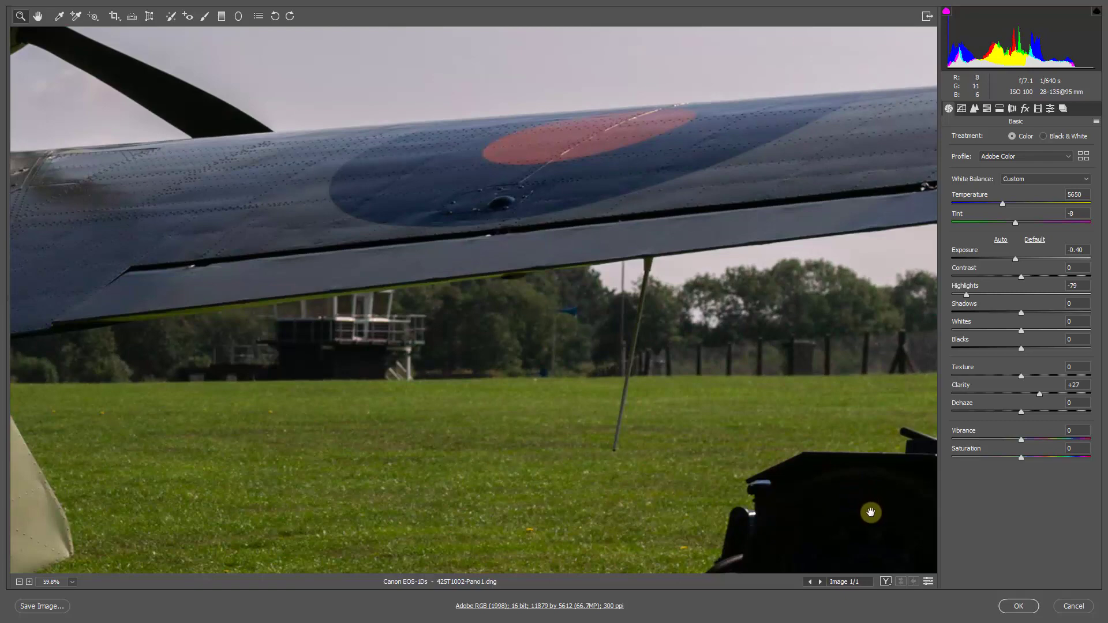
drag(871, 513, 446, 274)
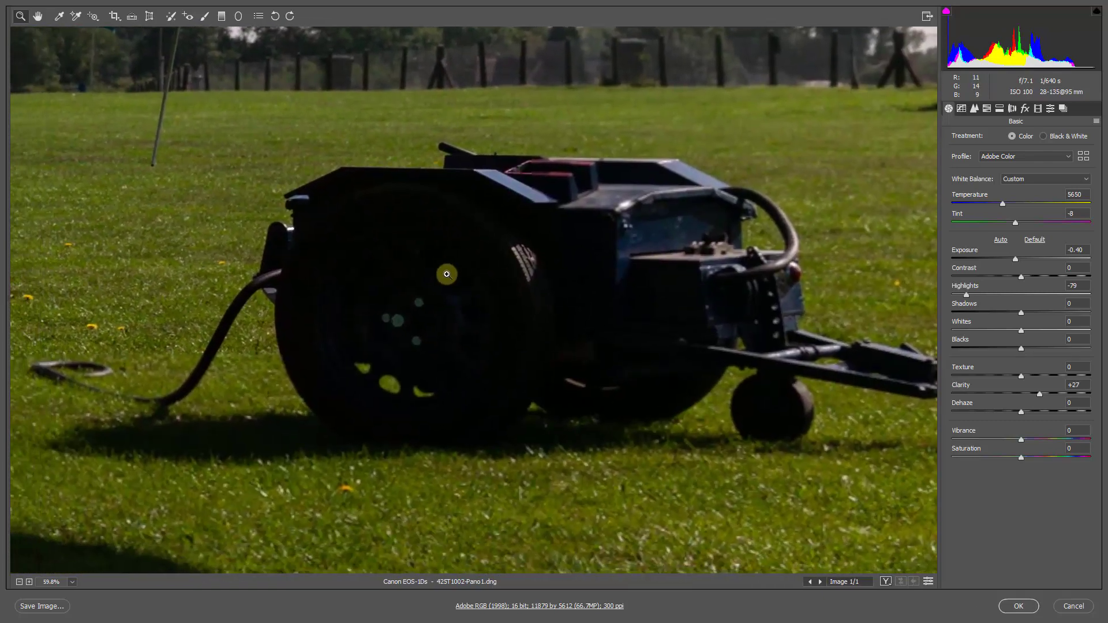
click(506, 300)
click(477, 312)
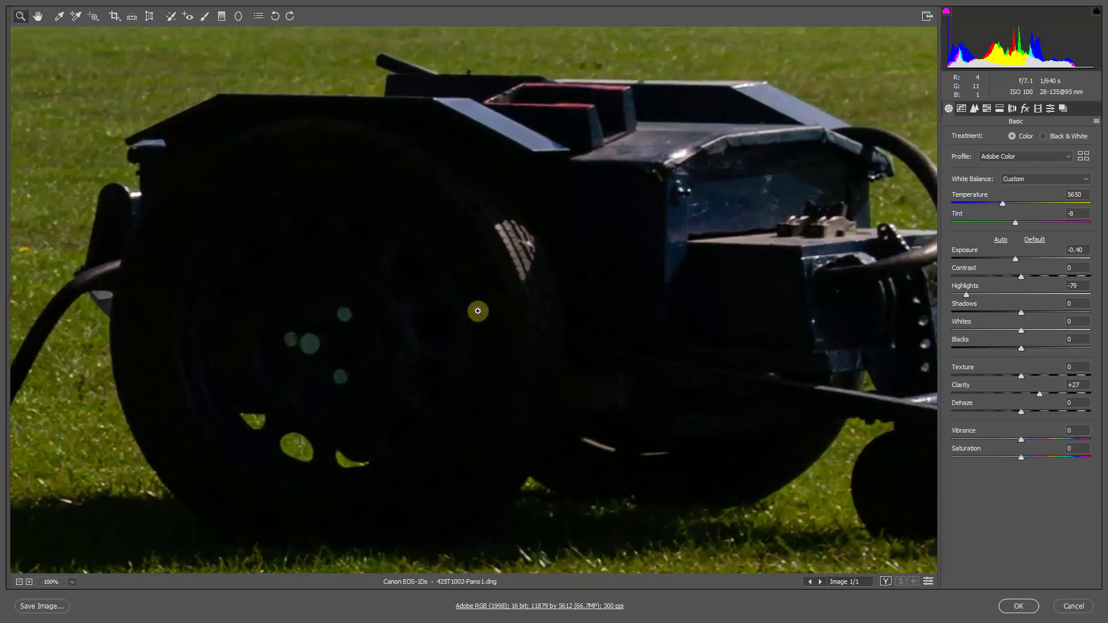
drag(487, 314, 436, 303)
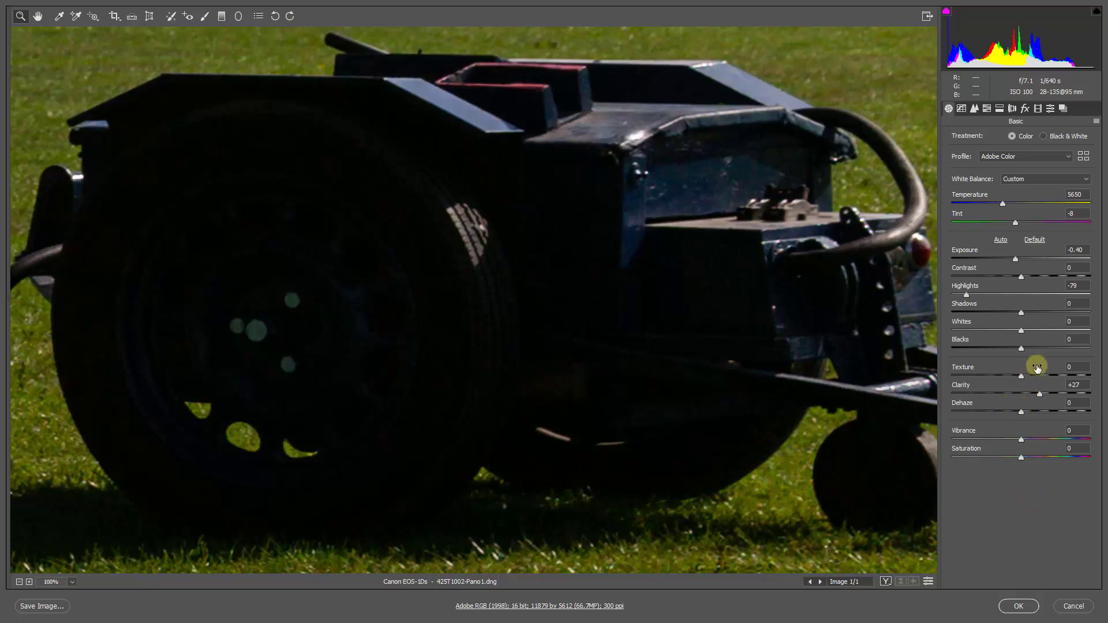
click(1049, 313)
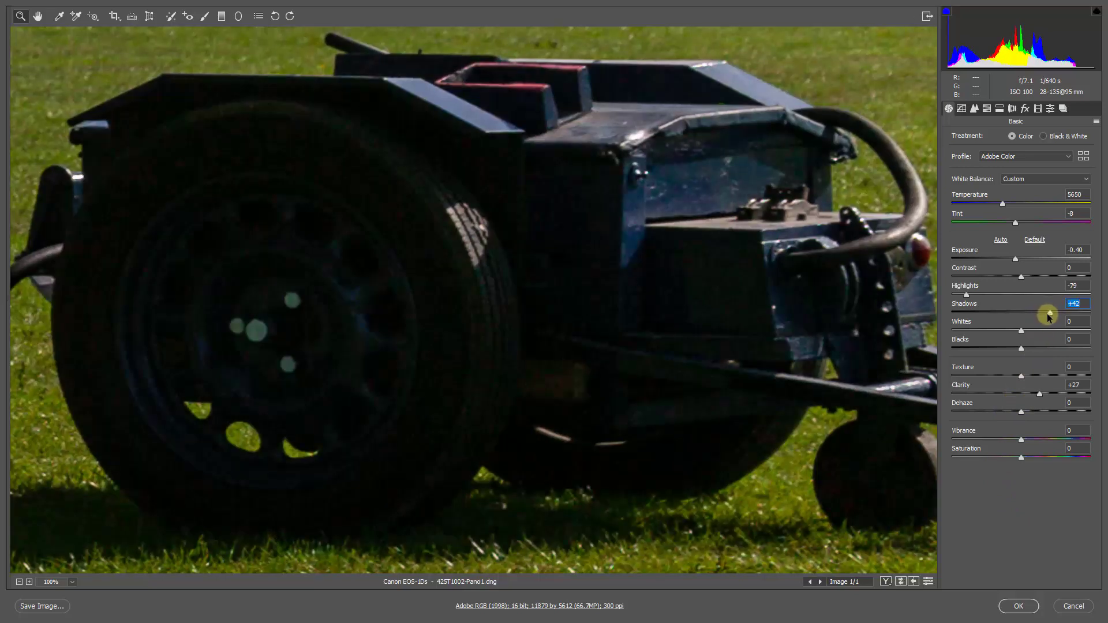
drag(1047, 314, 1049, 313)
drag(1018, 262, 1020, 263)
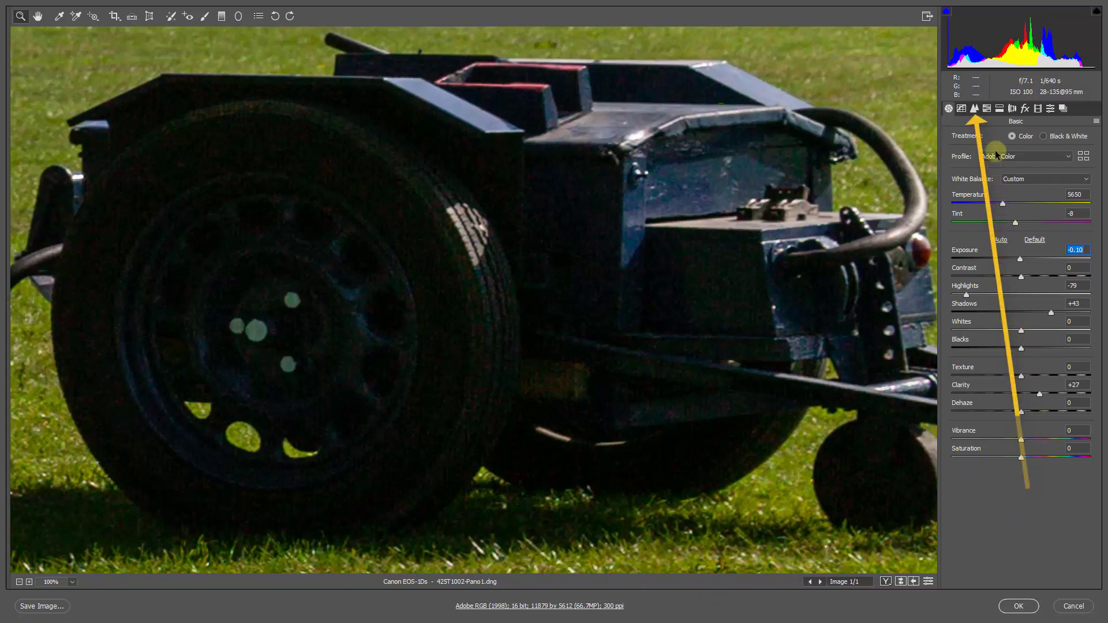
Step: Set the noise reduction Luminance to 30 and Color to 100 for the trolley's shadows
click(974, 110)
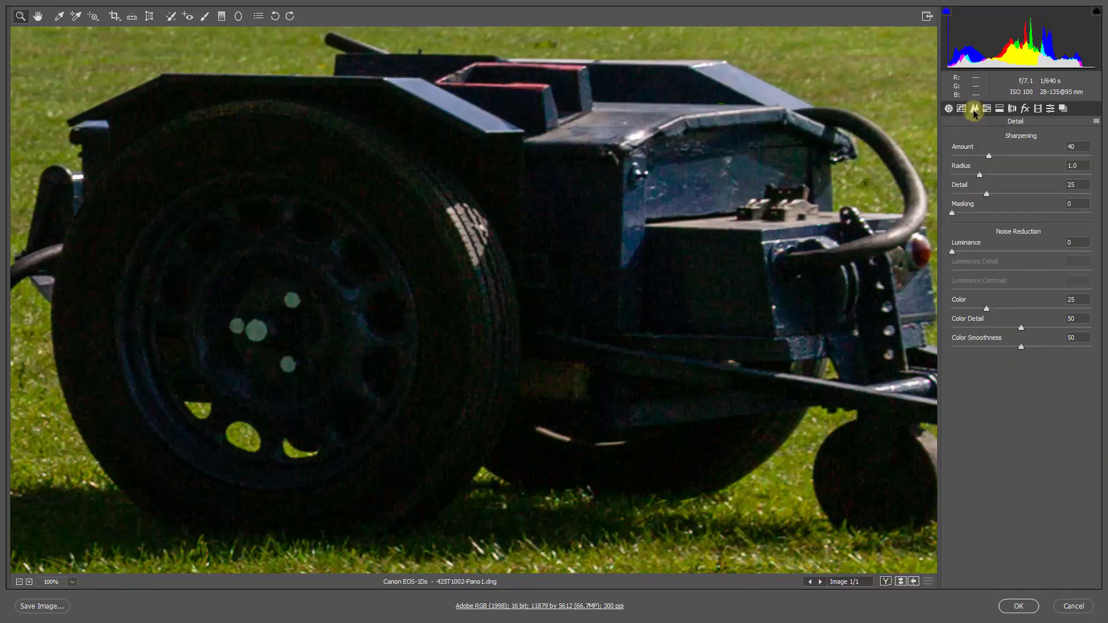
click(994, 252)
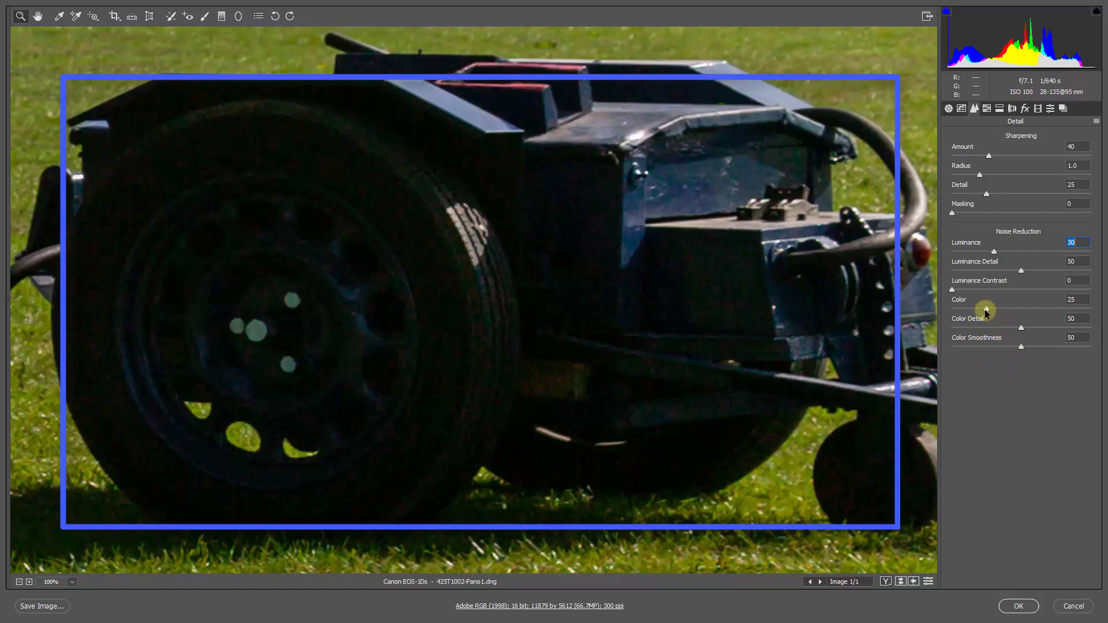
drag(985, 313, 957, 312)
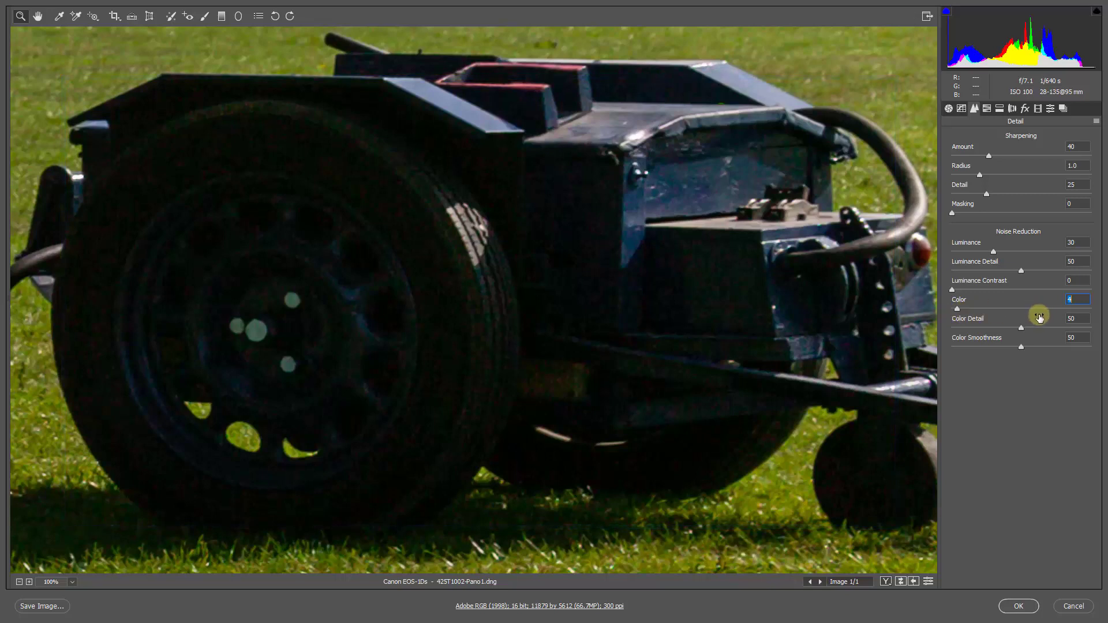
drag(1039, 316, 1093, 313)
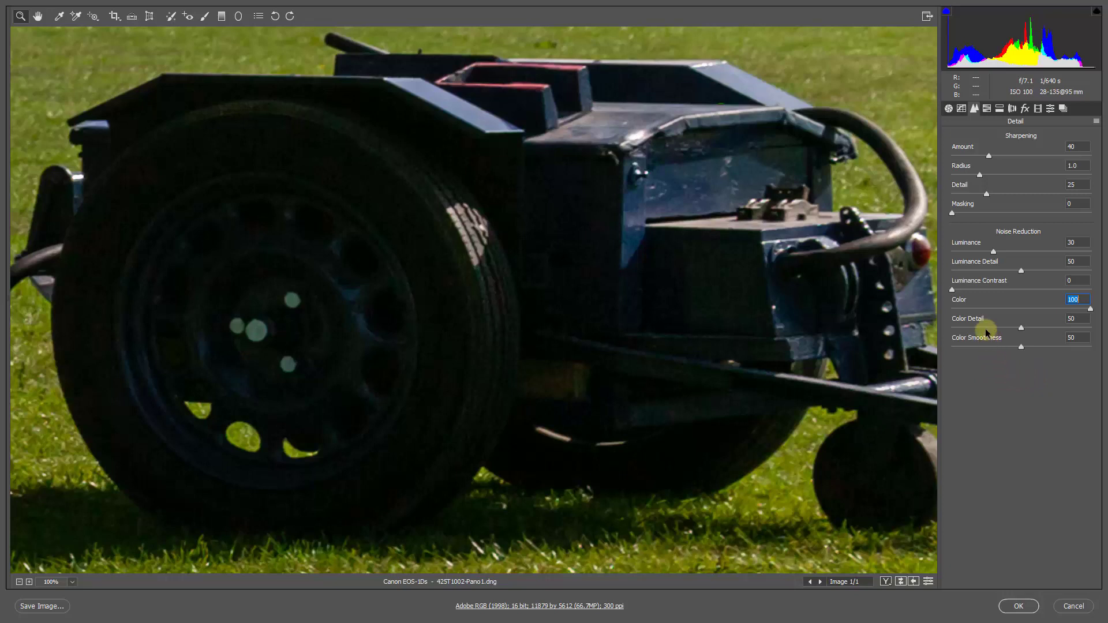
Step: Try Color Detail at its lowest and highest settings, and restore it to 50
click(954, 328)
drag(954, 328, 1091, 335)
double_click(1077, 327)
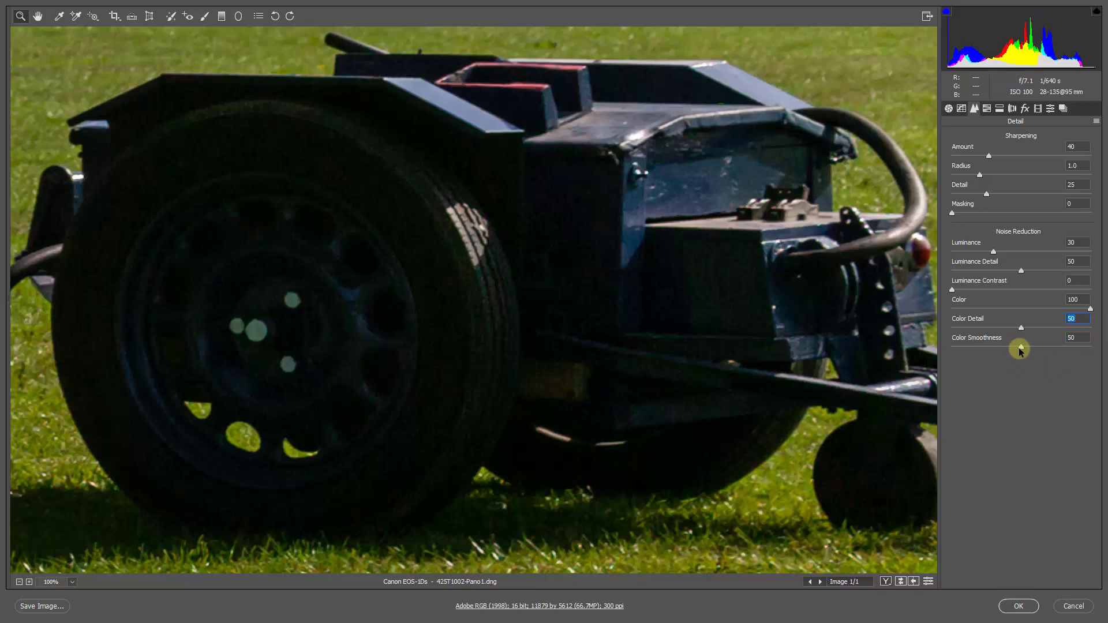
Step: Raise Color Smoothness to its maximum and apply the Camera Raw adjustments to the copied smart object
drag(1020, 349, 1097, 349)
click(1017, 607)
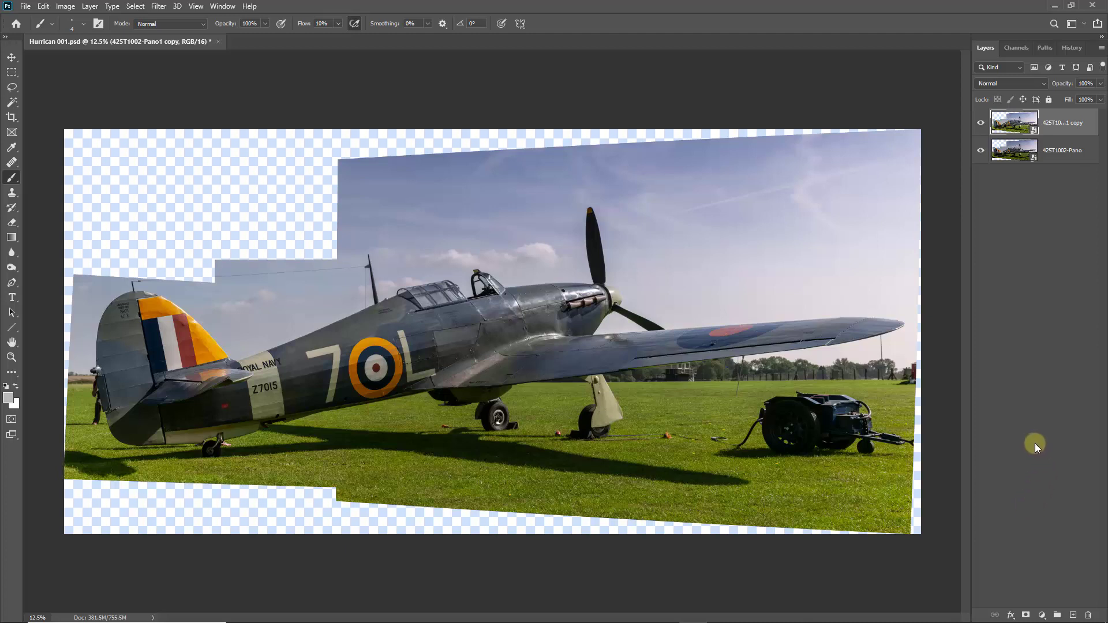
Step: Hide the brightened smart object copy behind a black layer mask and make that mask active for painting
alt+click(1026, 617)
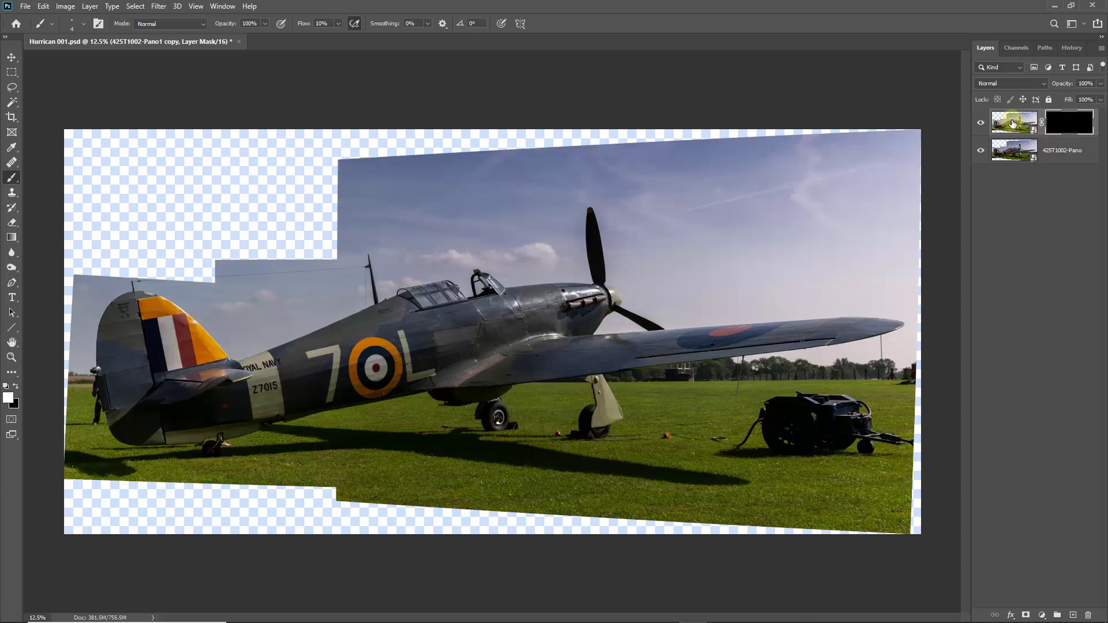
click(1060, 122)
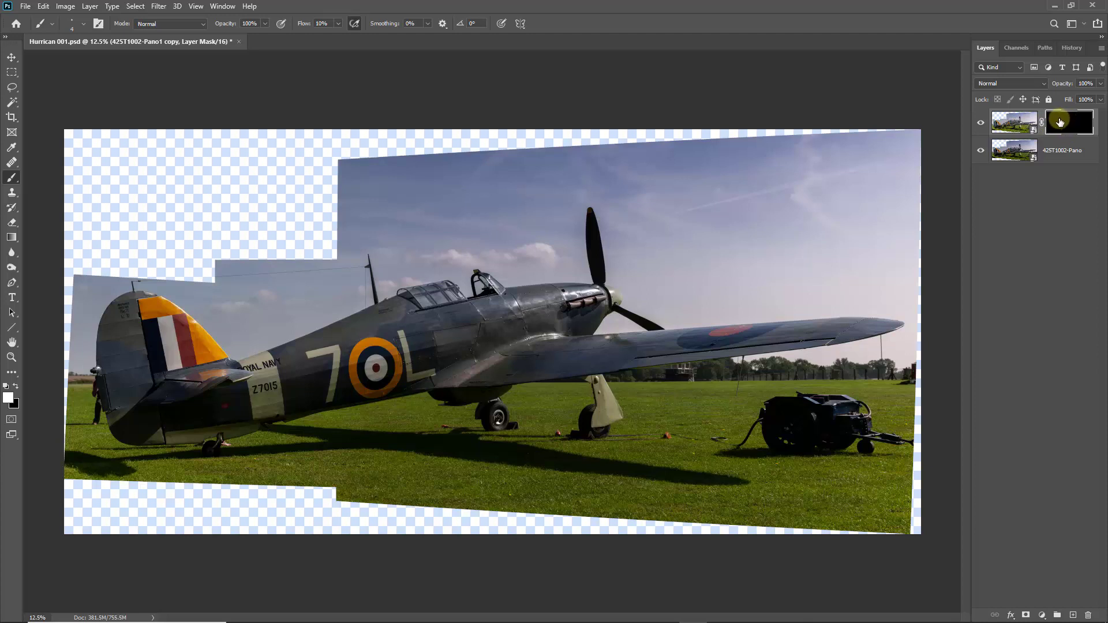
click(794, 421)
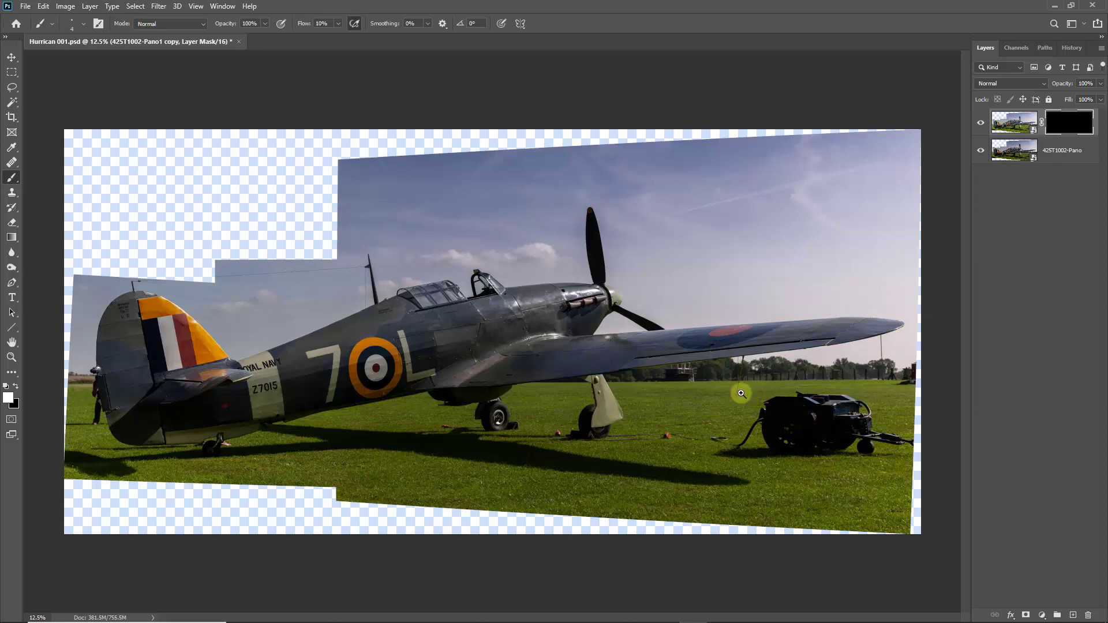
Step: Paint white on the mask over the trolley's dark wheel and body with a size 175 brush at 10% flow
scroll(799, 455, up, 5)
drag(799, 456, 482, 359)
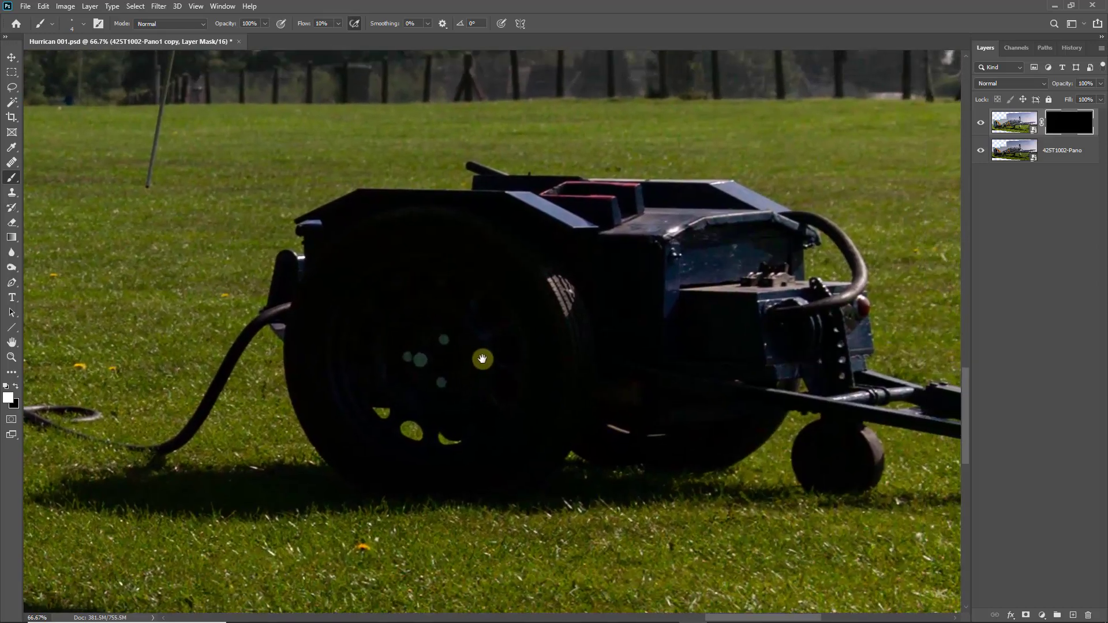
right_click(16, 179)
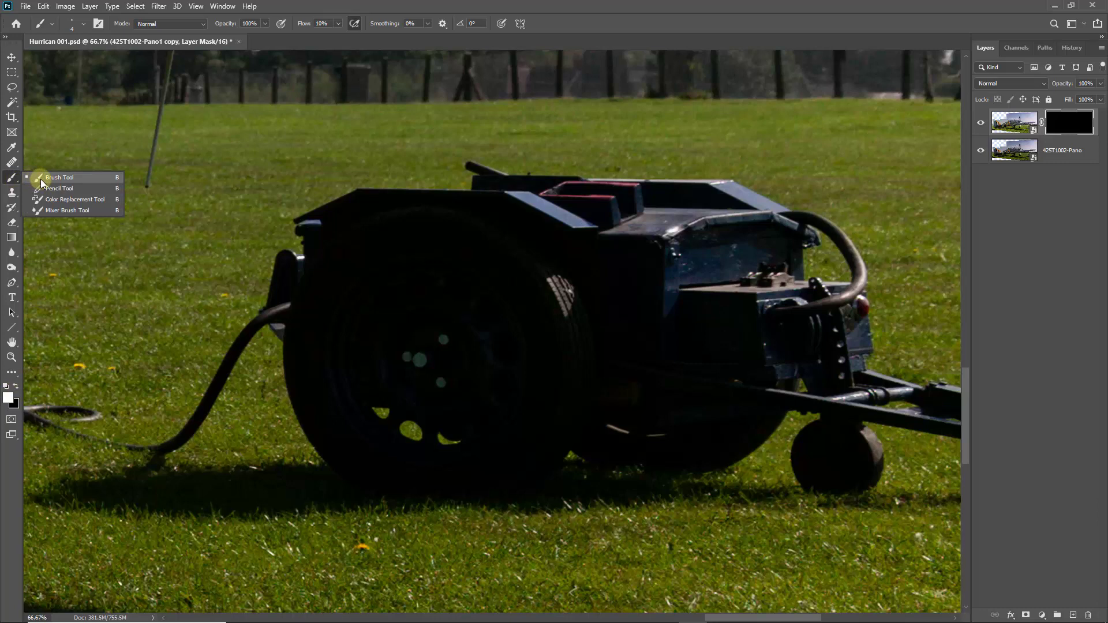
click(40, 179)
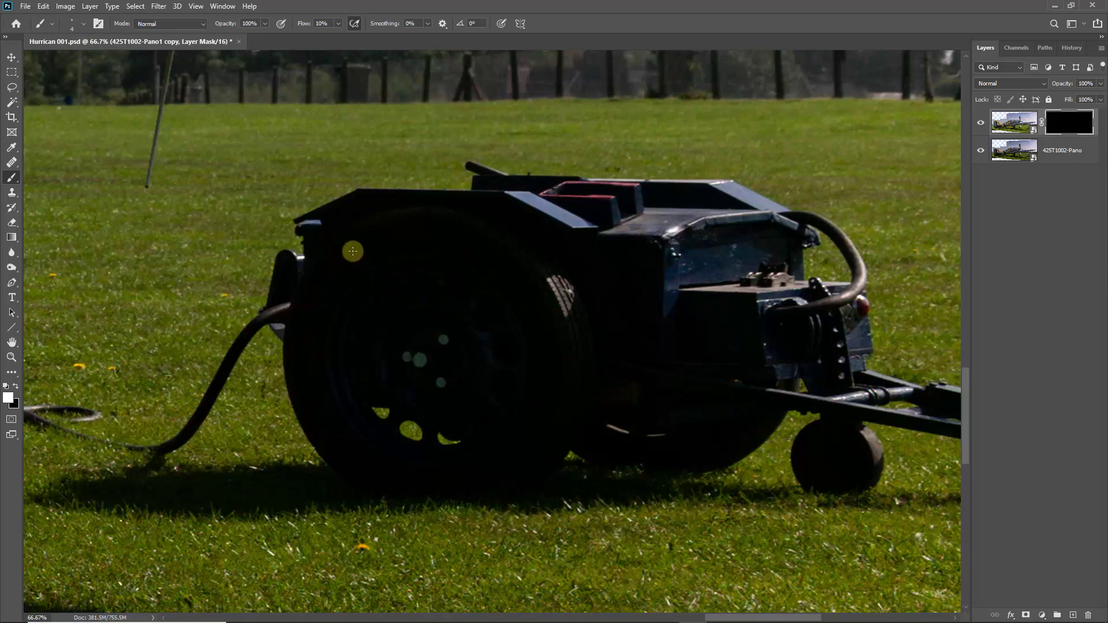
key(bracketright)
key(bracketright)
key(bracketright)
key(bracketright)
key(bracketright)
key(bracketright)
key(bracketright)
key(bracketright)
key(bracketright)
key(bracketright)
key(bracketright)
key(bracketright)
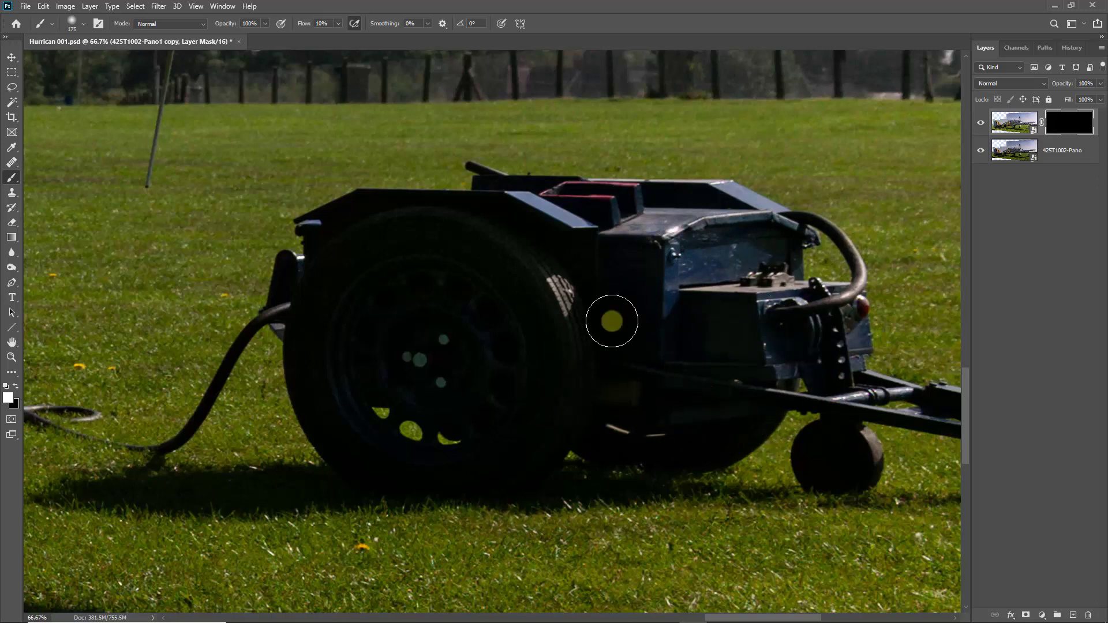
mouse_move(612, 321)
mouse_down()
mouse_move(497, 335)
mouse_move(499, 346)
mouse_move(617, 301)
mouse_move(605, 260)
mouse_move(412, 239)
mouse_move(444, 227)
mouse_move(389, 245)
mouse_up()
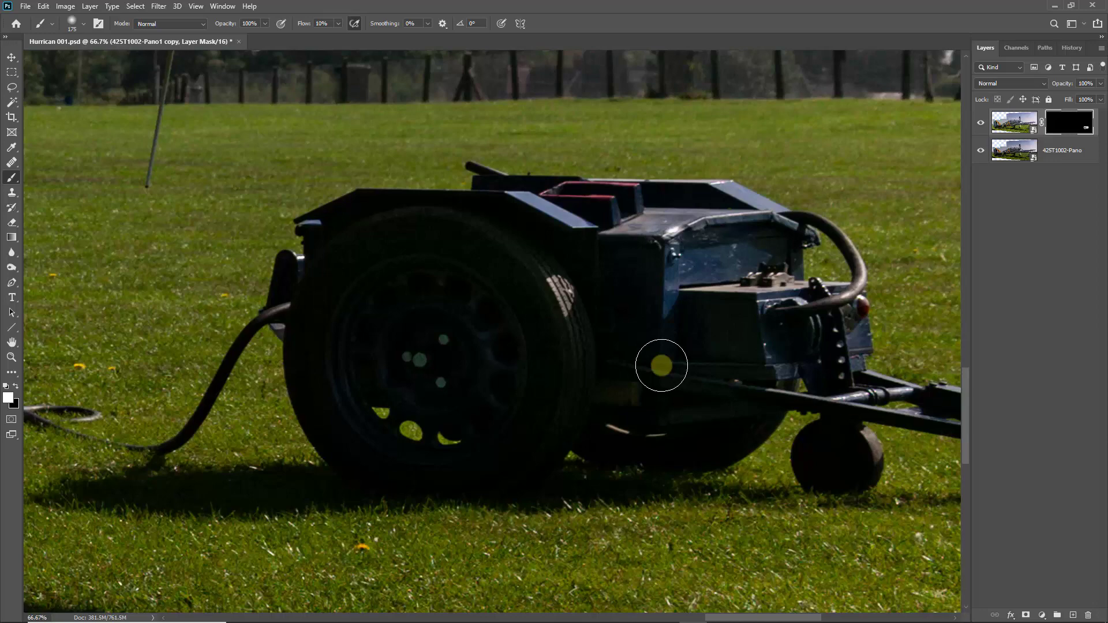
Step: Merge the visible layers into a single layer with the whole panorama in view
key(ctrl+0)
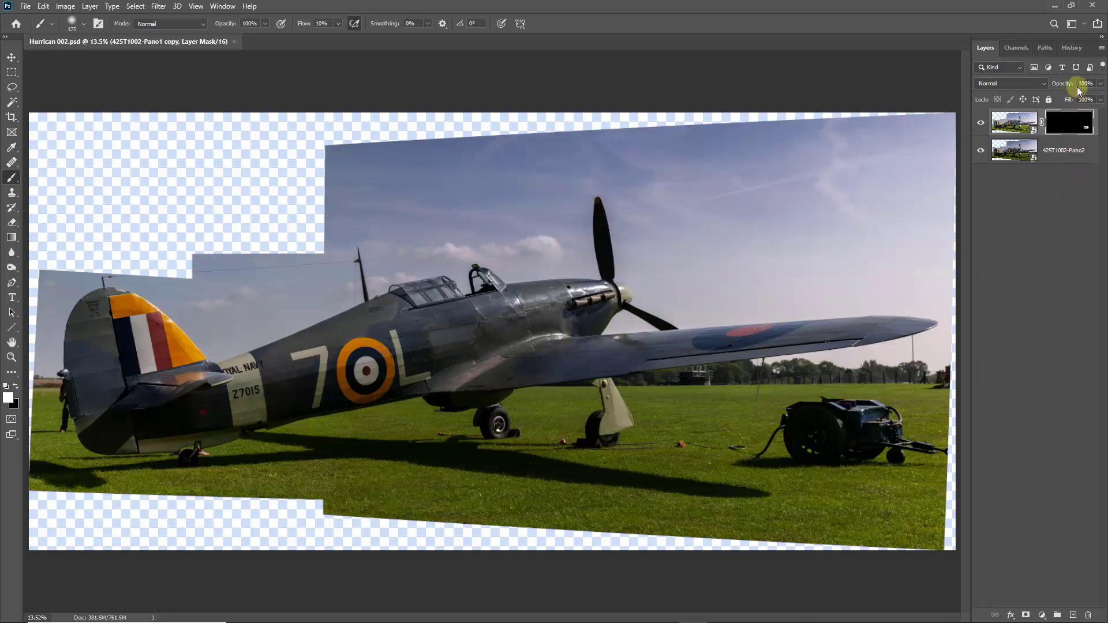
click(1102, 50)
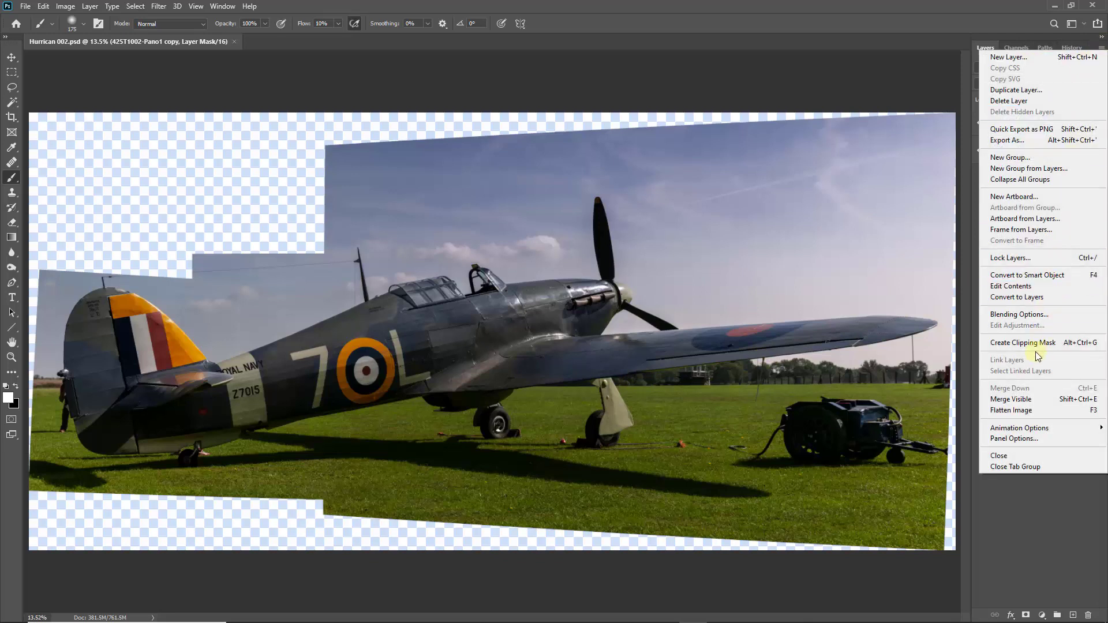
click(1021, 400)
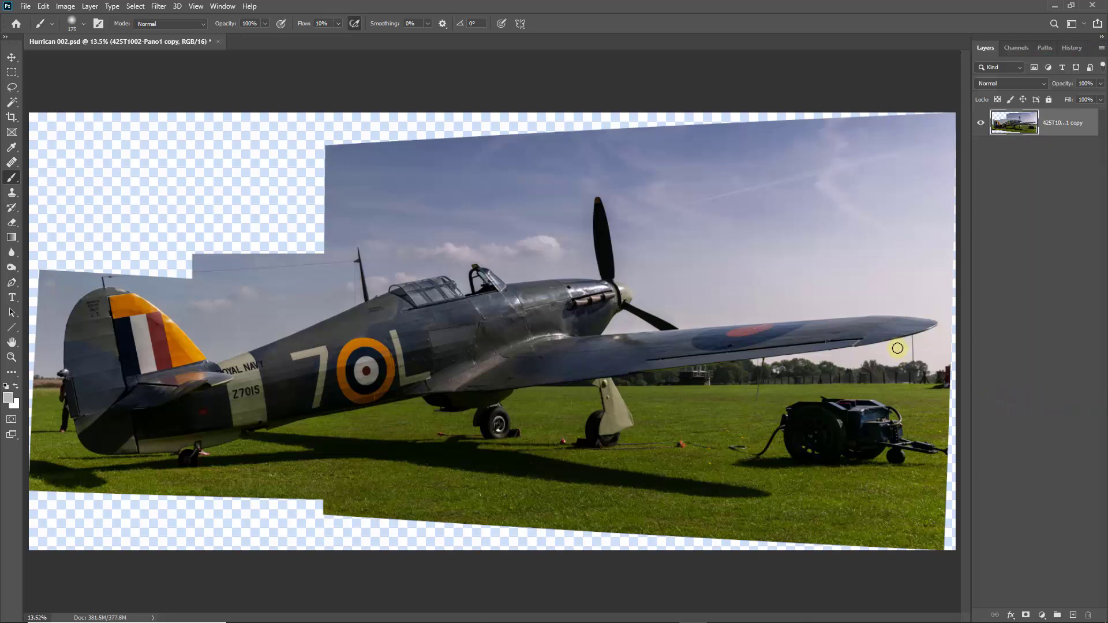
Step: Crop narrow strips off the panorama's right, bottom and left edges to trim transparent areas
click(12, 117)
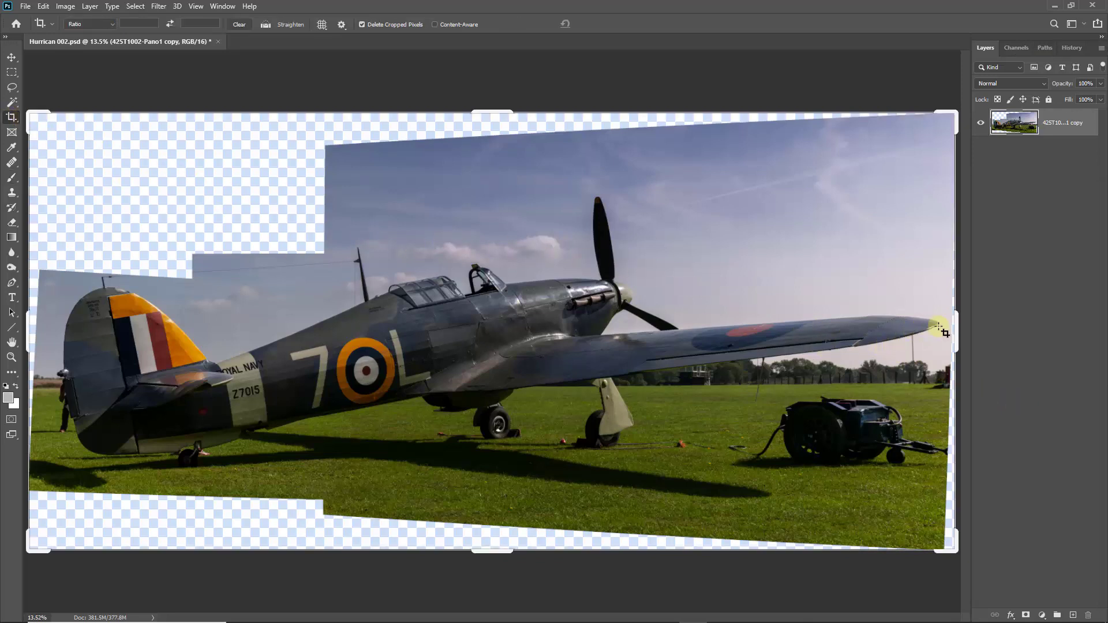
drag(955, 329, 951, 331)
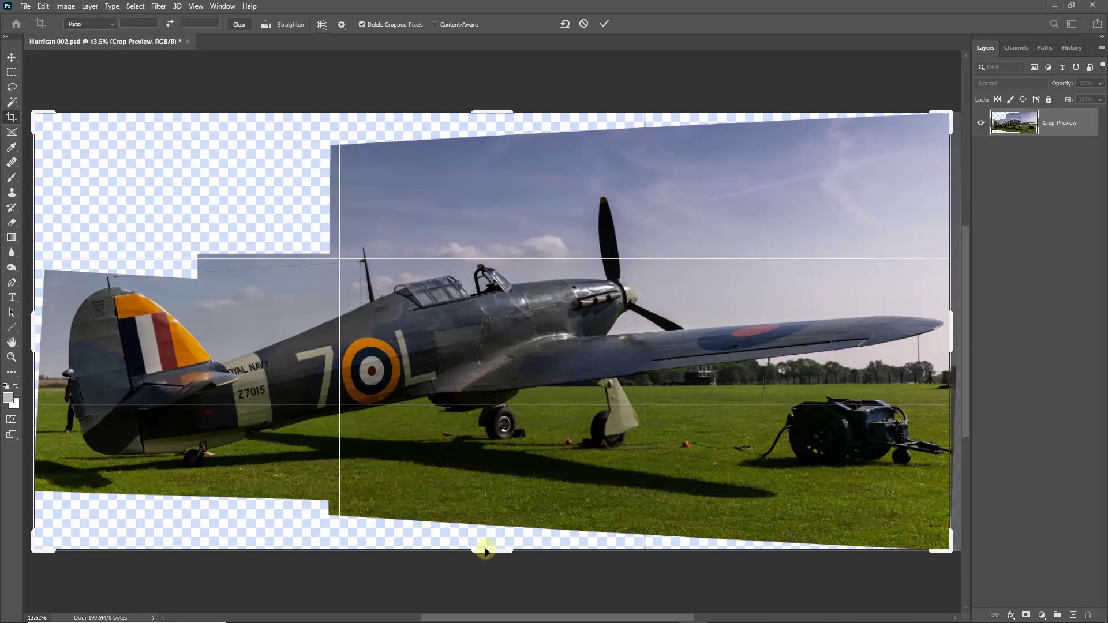
drag(488, 553, 488, 540)
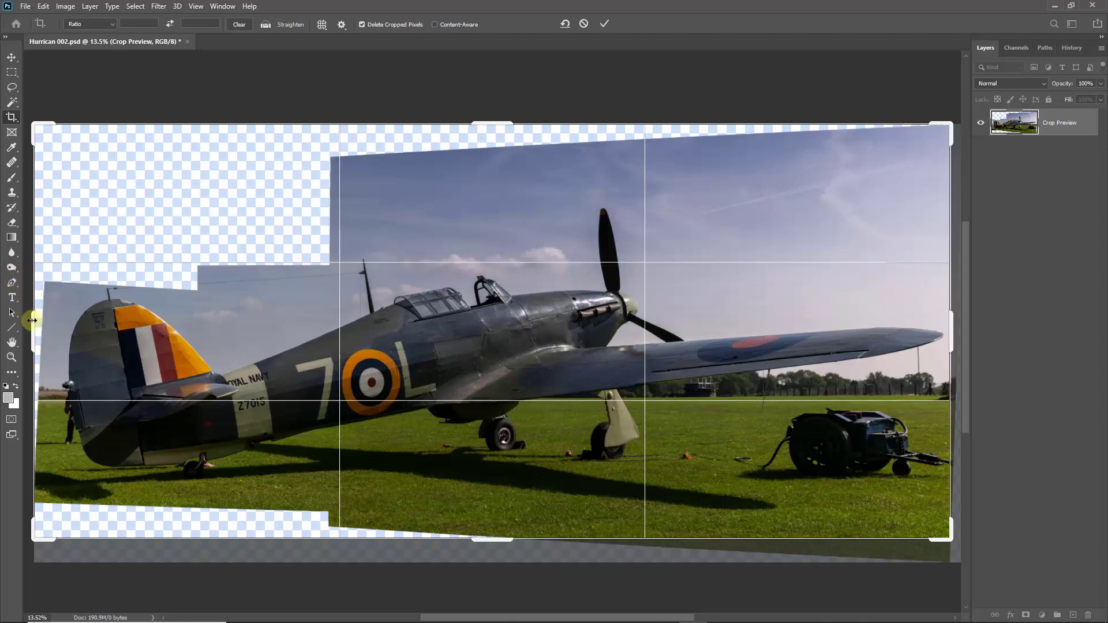
drag(31, 321, 36, 321)
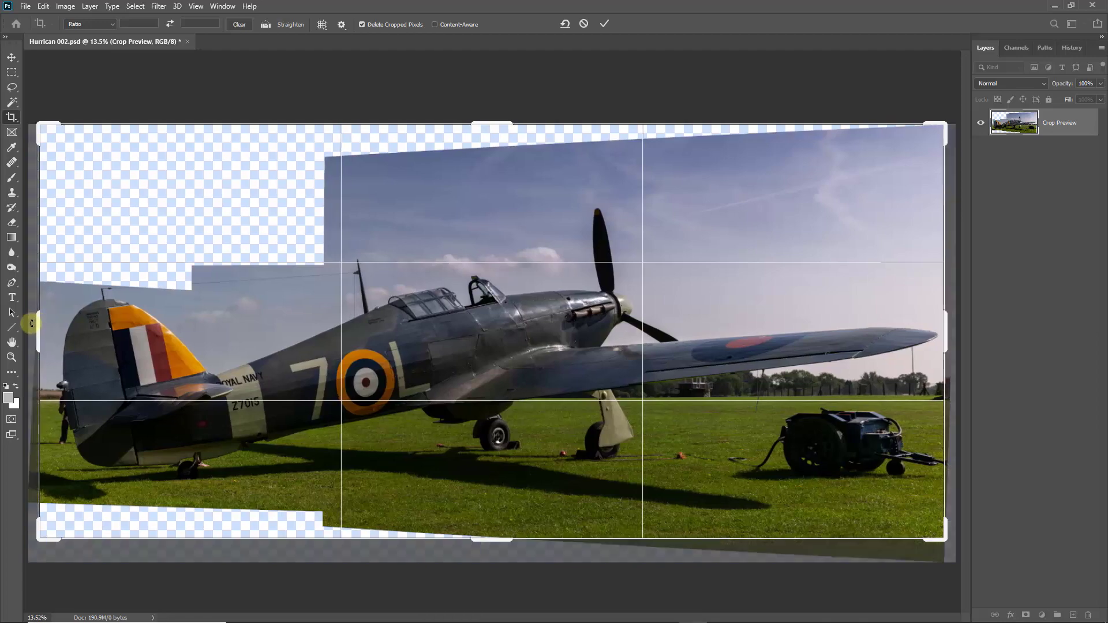
click(603, 24)
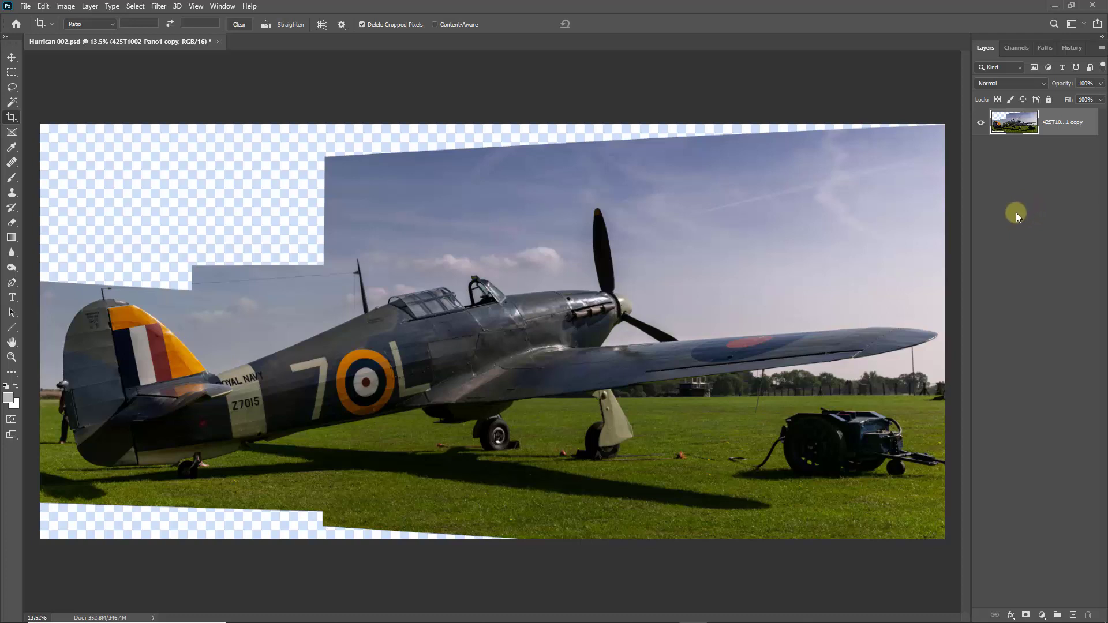
Step: Select the transparent strip beneath the grass with the Polygonal Lasso, following the stepped image edge slightly inside the grass
key(v)
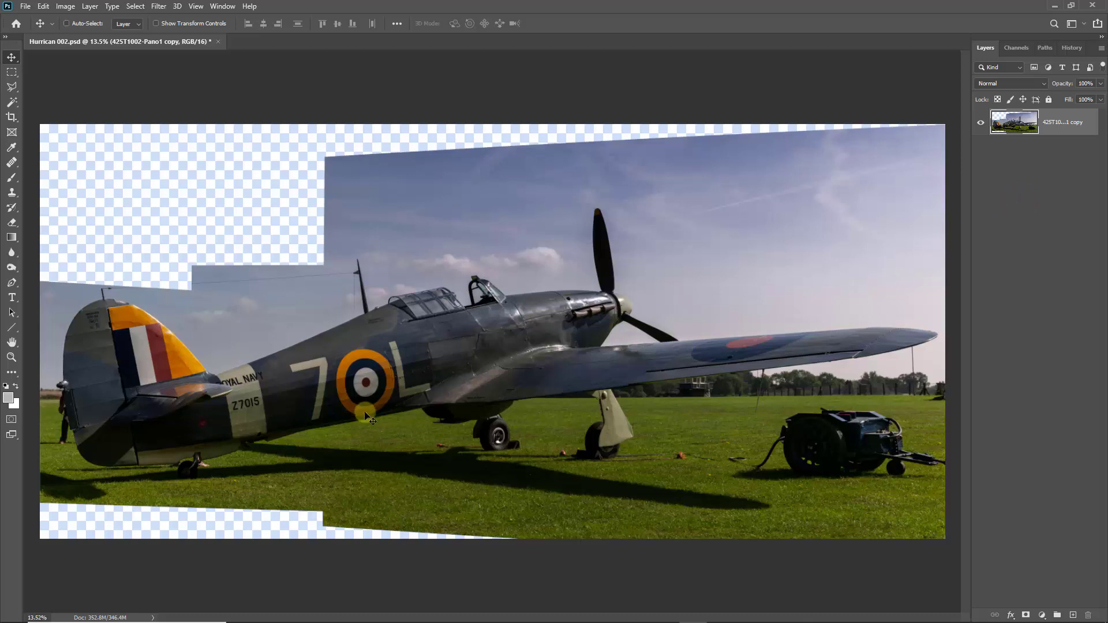
key(ctrl+space)
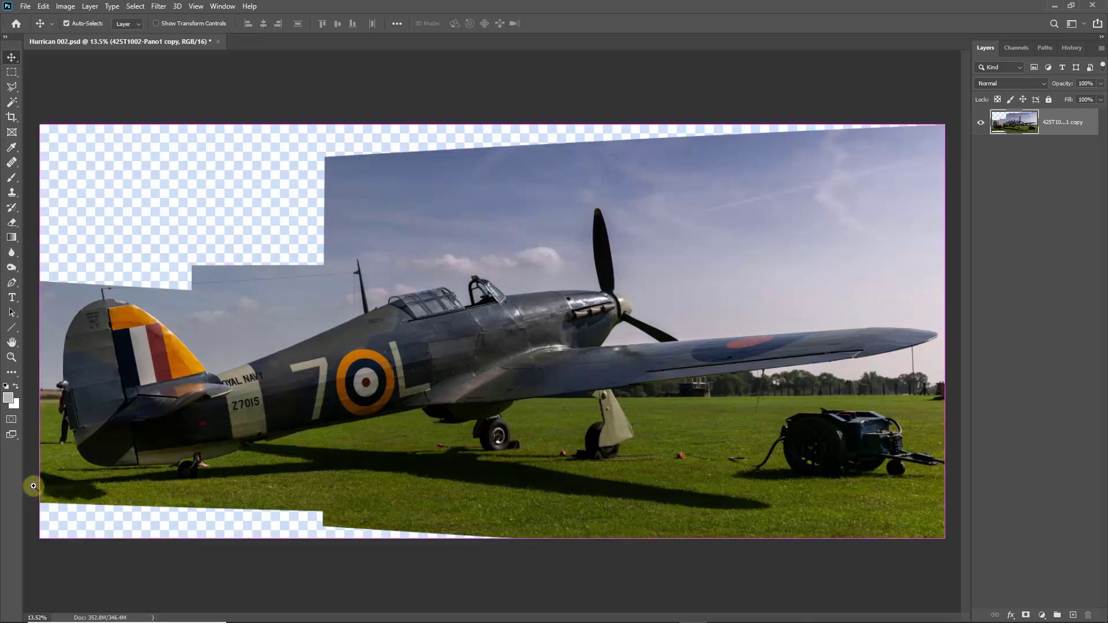
drag(35, 484, 545, 583)
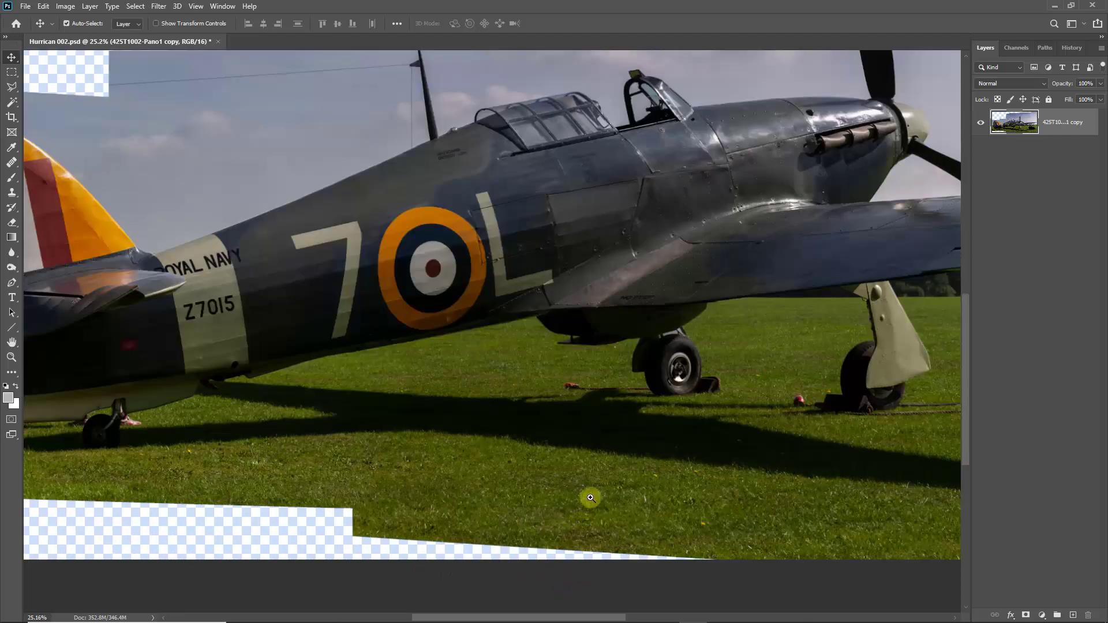
drag(571, 441, 775, 396)
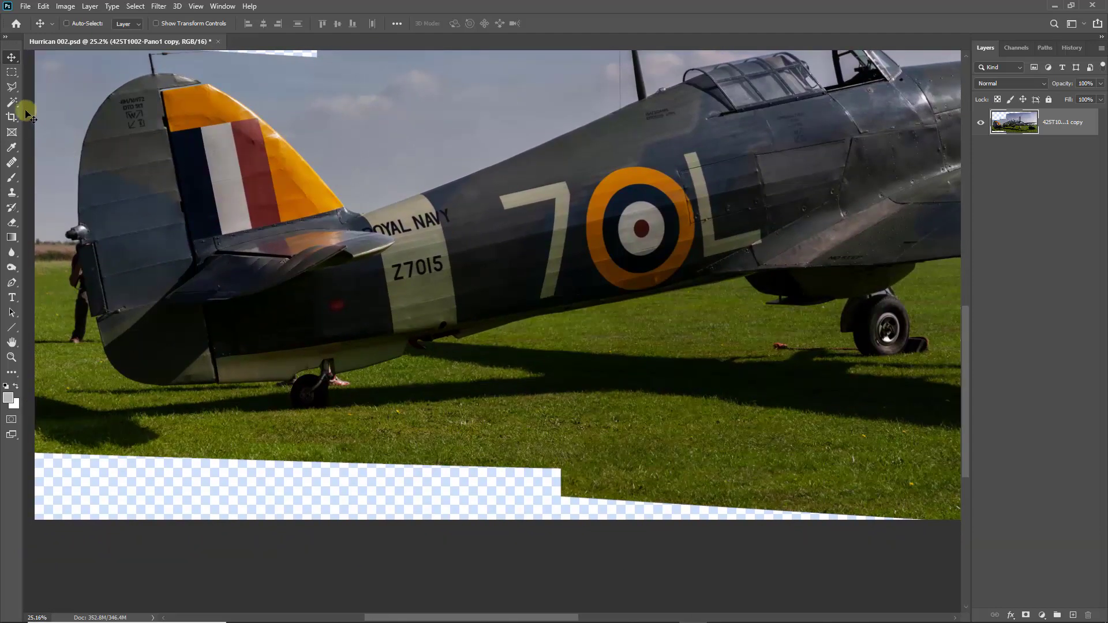
click(12, 87)
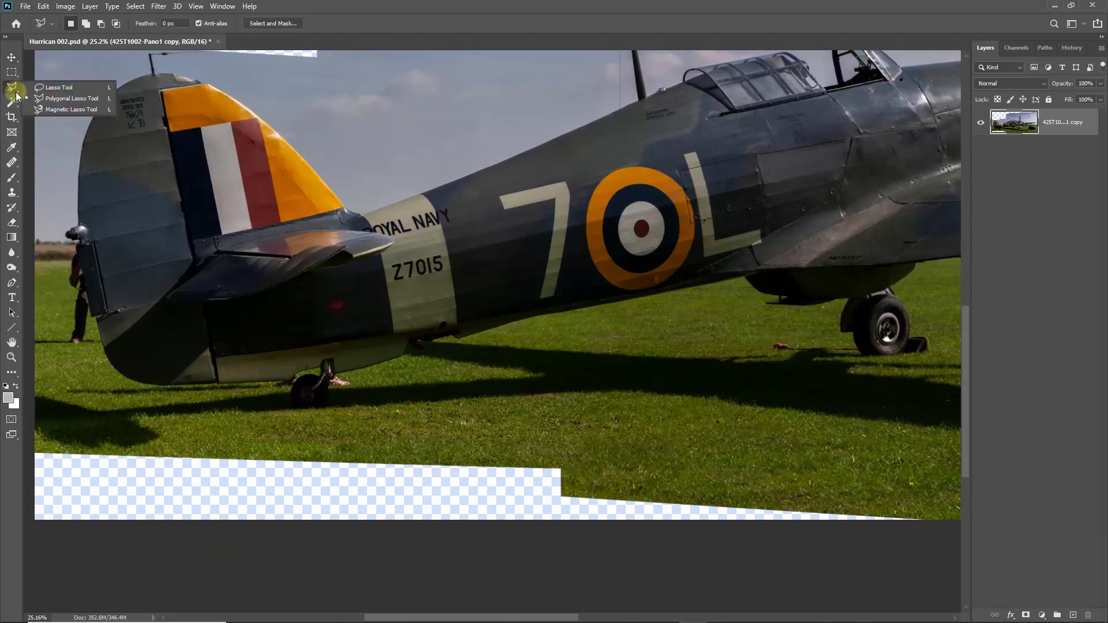
click(39, 99)
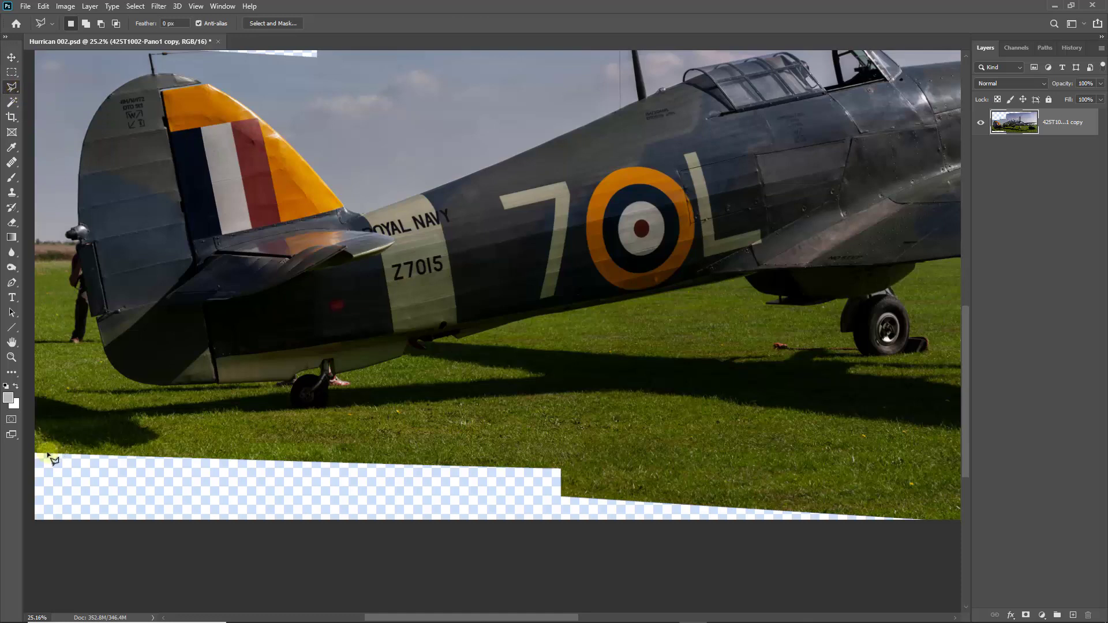
click(31, 451)
click(90, 451)
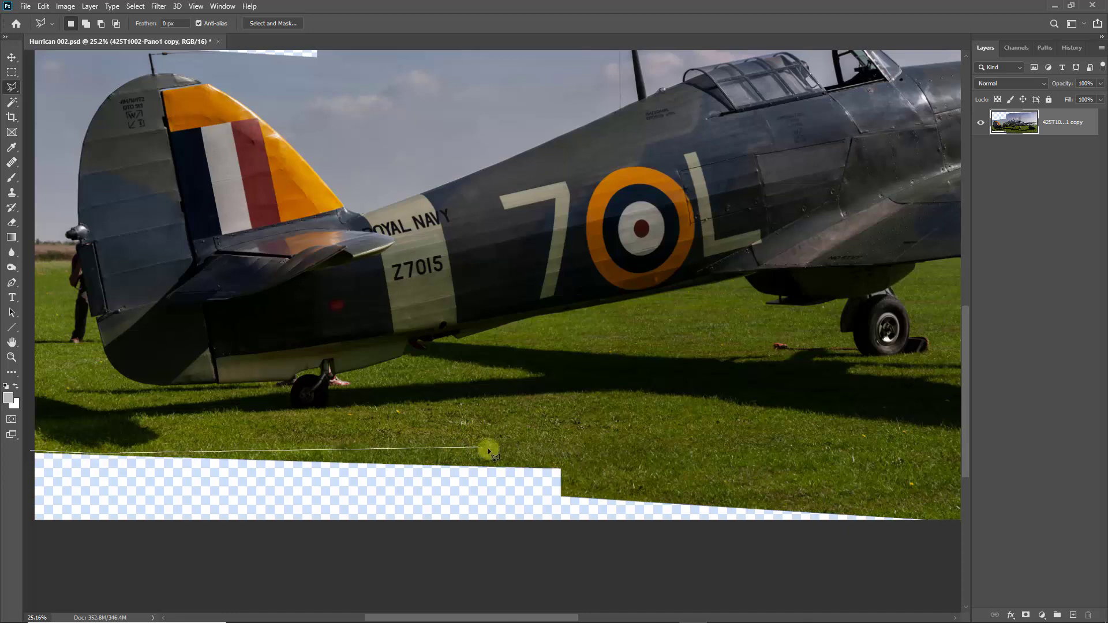
click(563, 494)
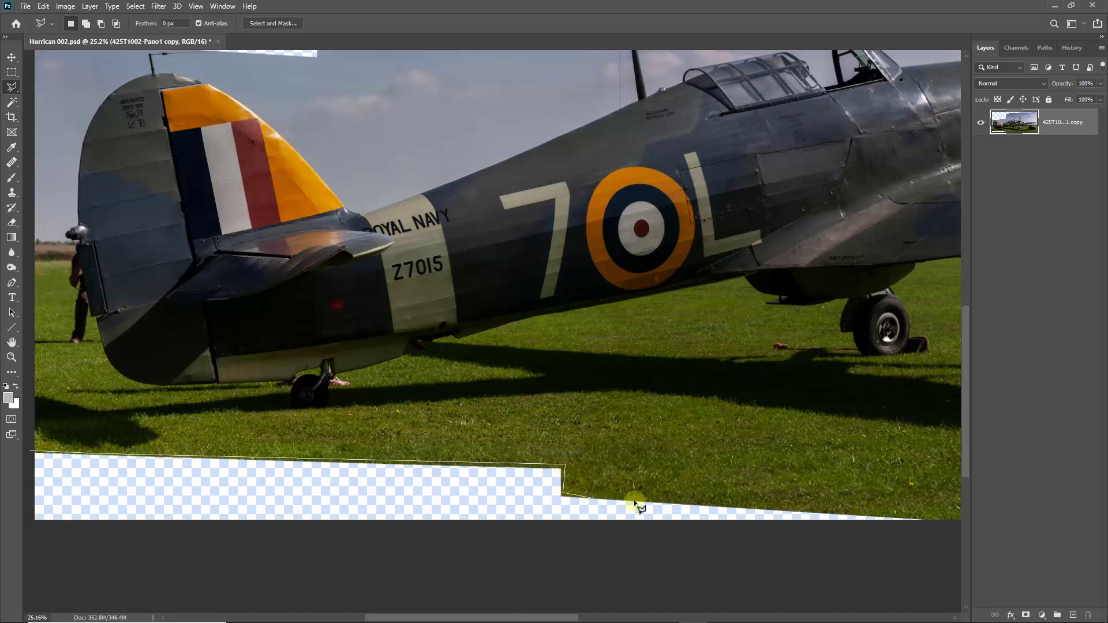
click(931, 519)
click(928, 530)
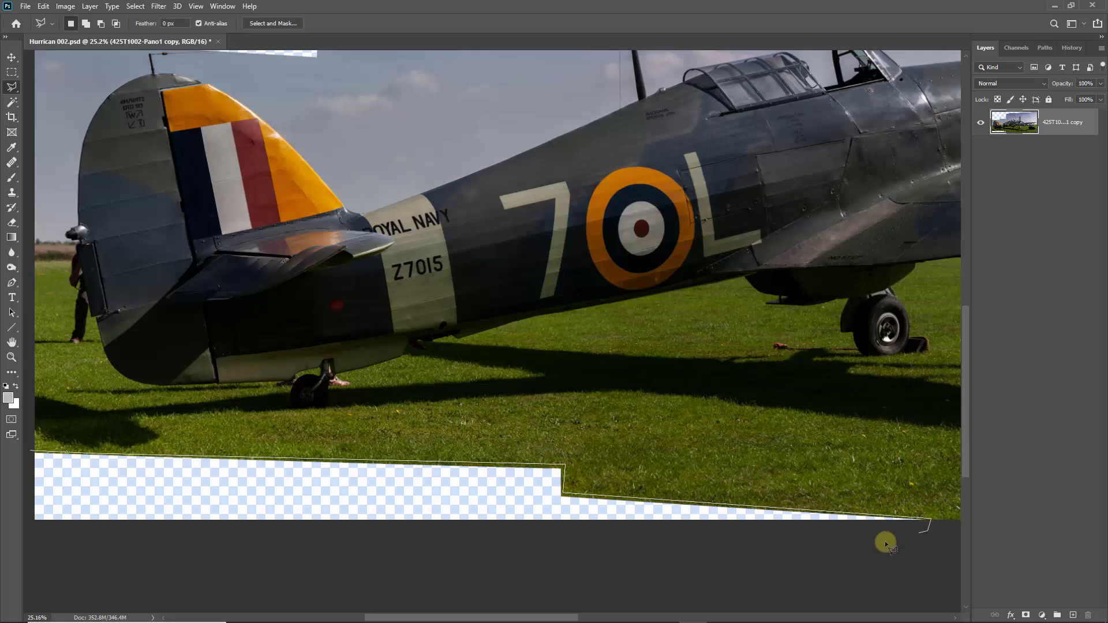
click(36, 532)
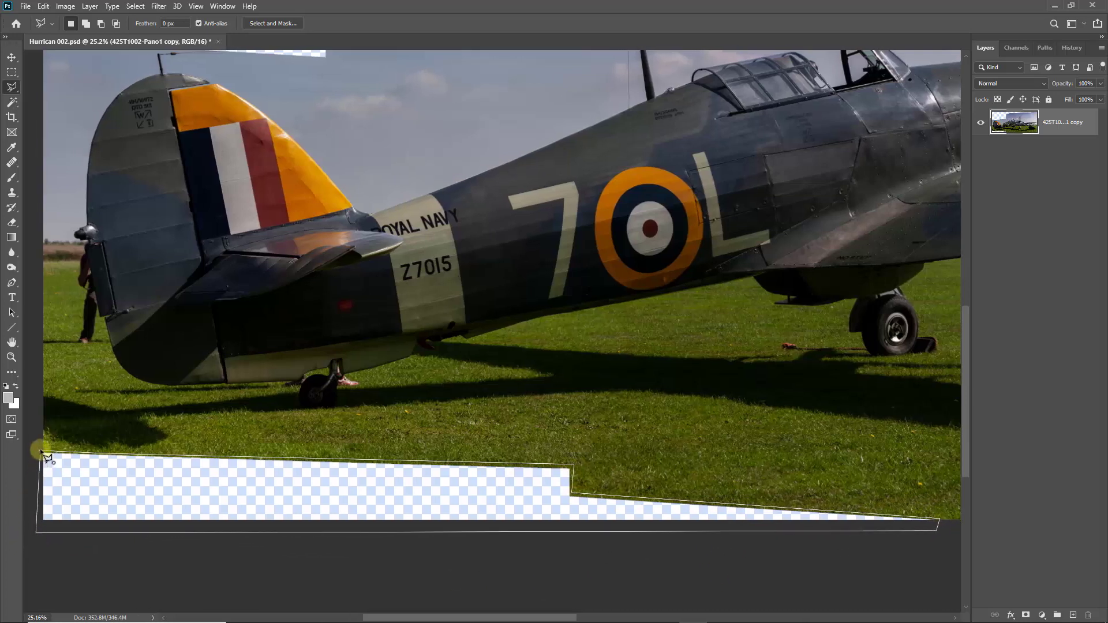
click(45, 455)
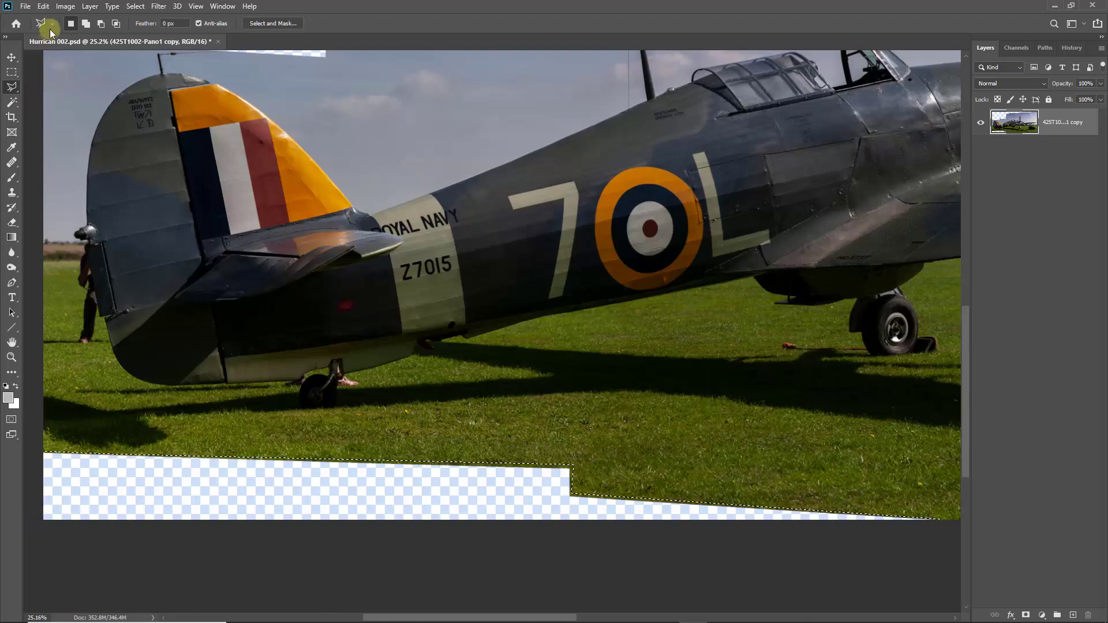
Step: Start Content-Aware Fill on the selected strip and subtract the aircraft's shadow and wheels from the sampling area with a size 250 brush
click(43, 6)
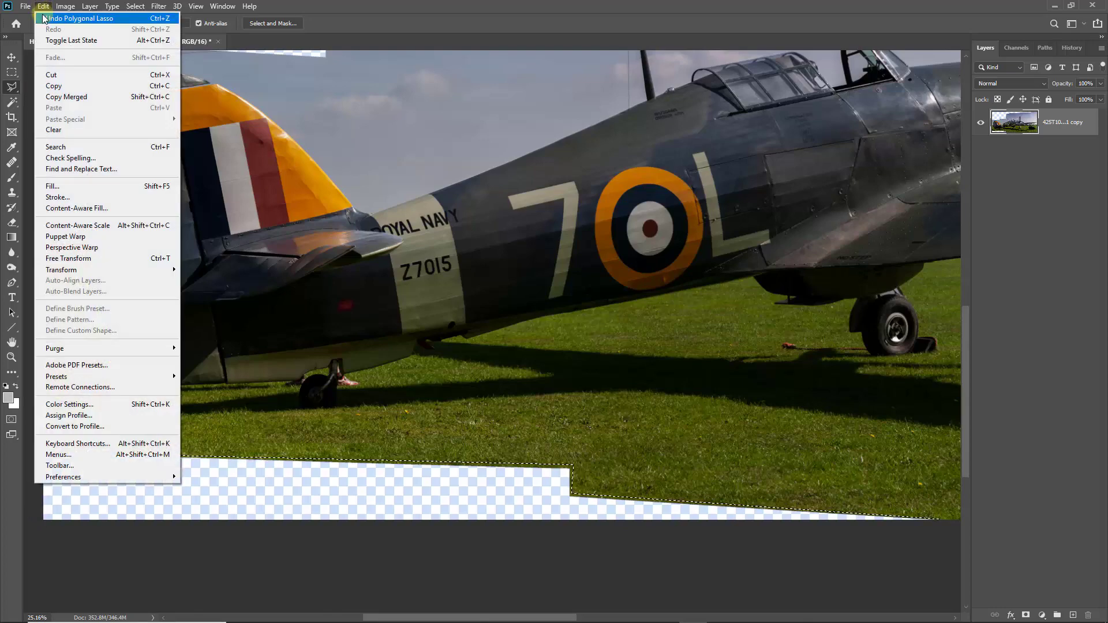
click(57, 208)
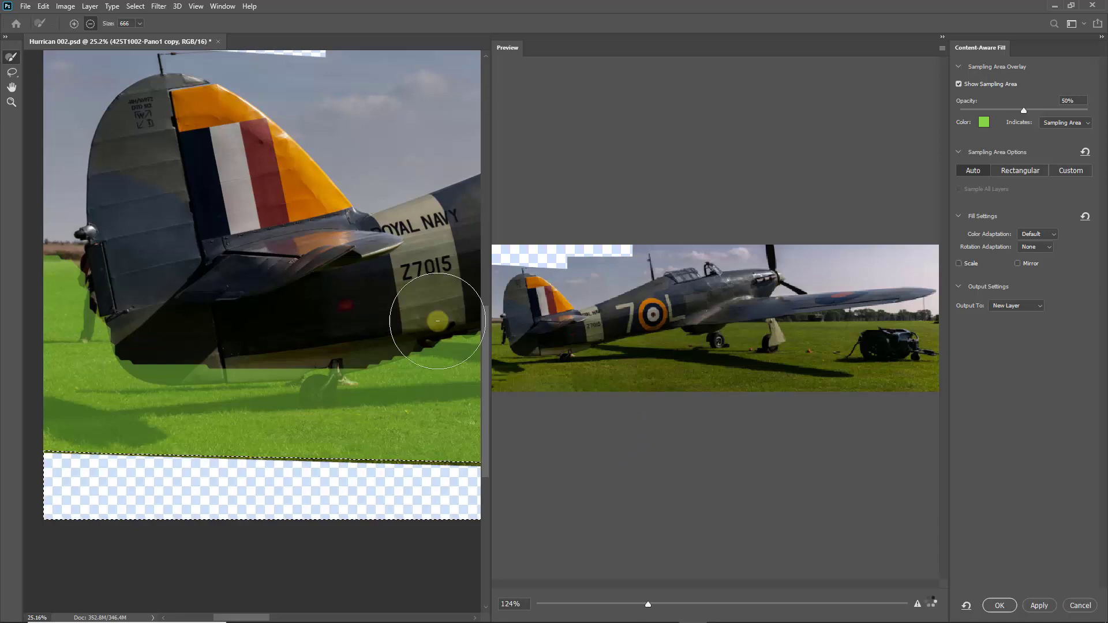
click(12, 103)
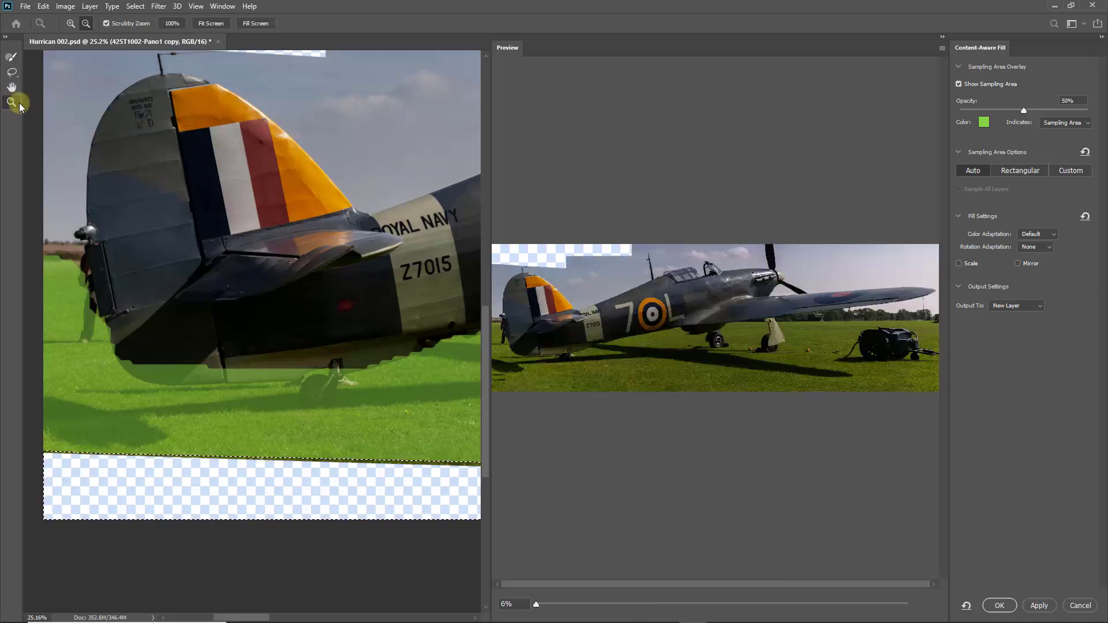
click(85, 24)
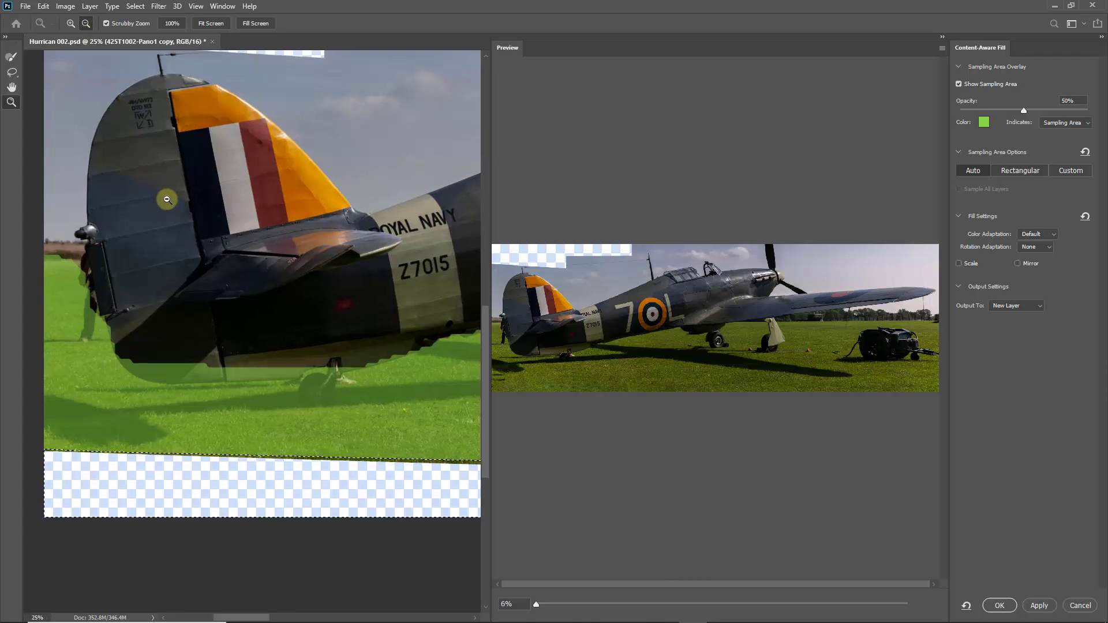
click(160, 193)
click(167, 207)
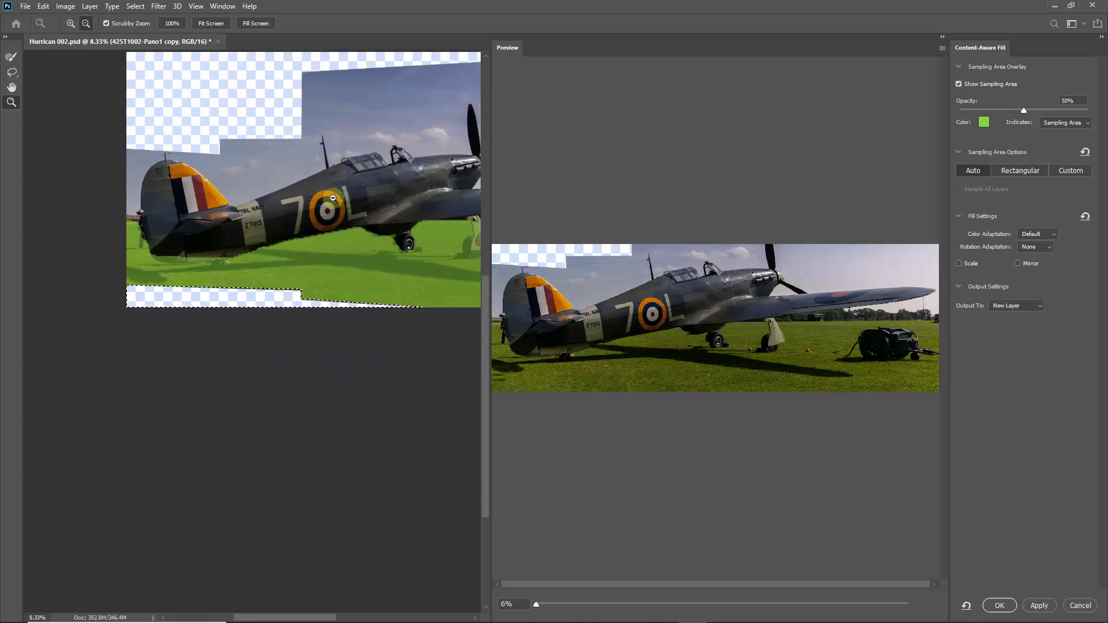
click(360, 204)
click(12, 58)
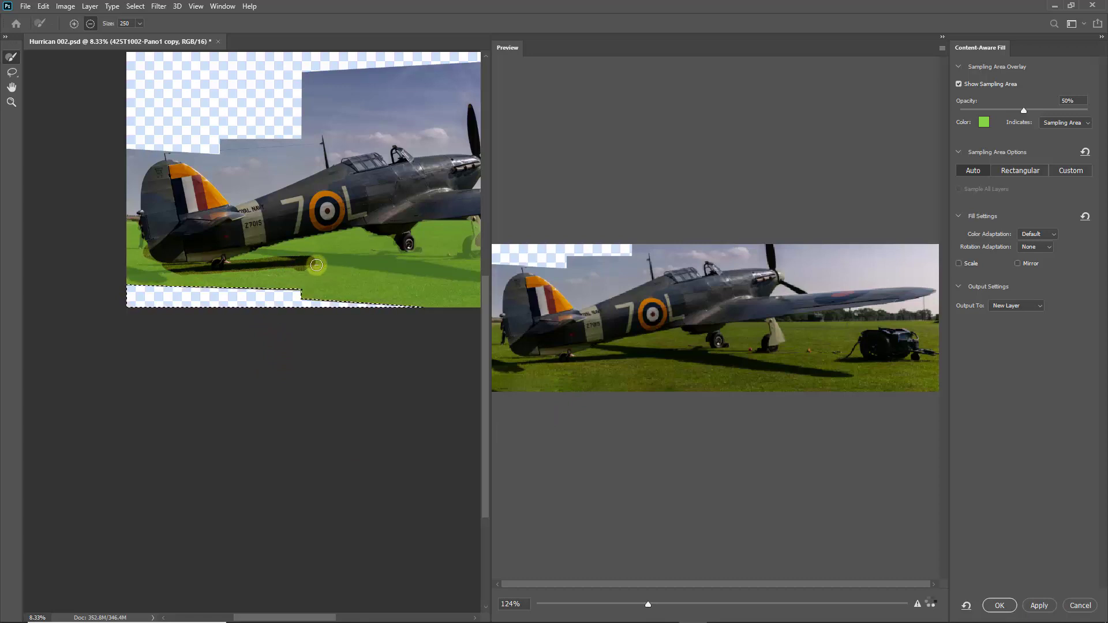
mouse_move(356, 267)
mouse_down()
mouse_move(481, 275)
mouse_move(256, 251)
mouse_move(378, 256)
mouse_move(405, 246)
mouse_move(398, 226)
mouse_move(324, 234)
mouse_up()
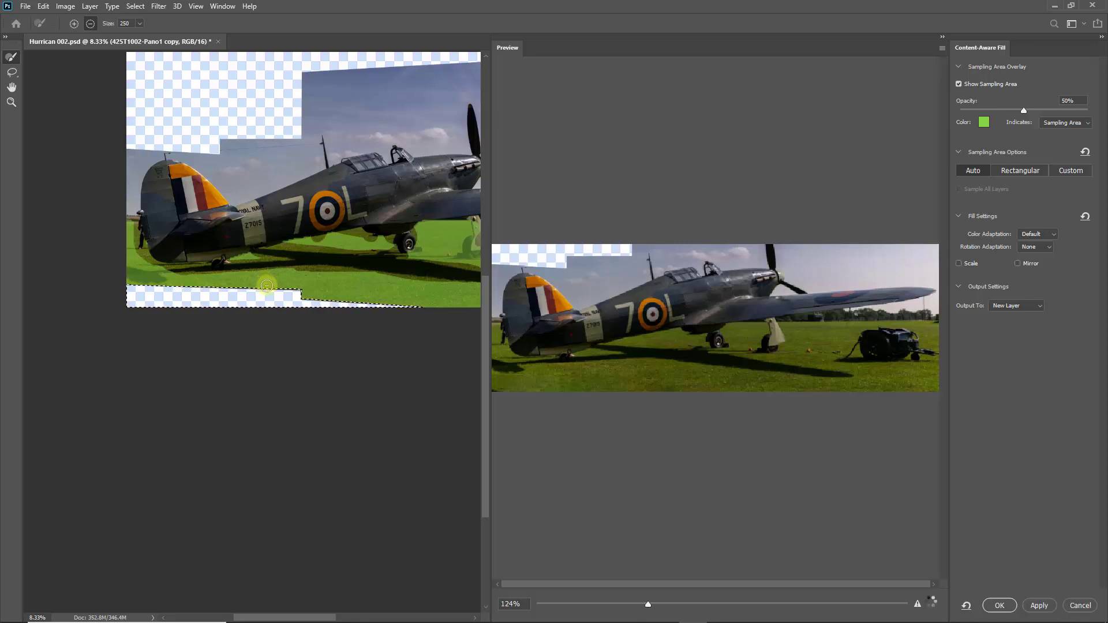
drag(387, 235, 285, 233)
mouse_move(383, 272)
mouse_down()
mouse_move(474, 284)
mouse_move(333, 259)
mouse_move(373, 236)
mouse_move(376, 215)
mouse_move(377, 246)
mouse_move(378, 220)
mouse_up()
Step: Subtract the ground trolley from the sampling area with a size 500 brush
key(bracketright)
scroll(470, 255, up, 5)
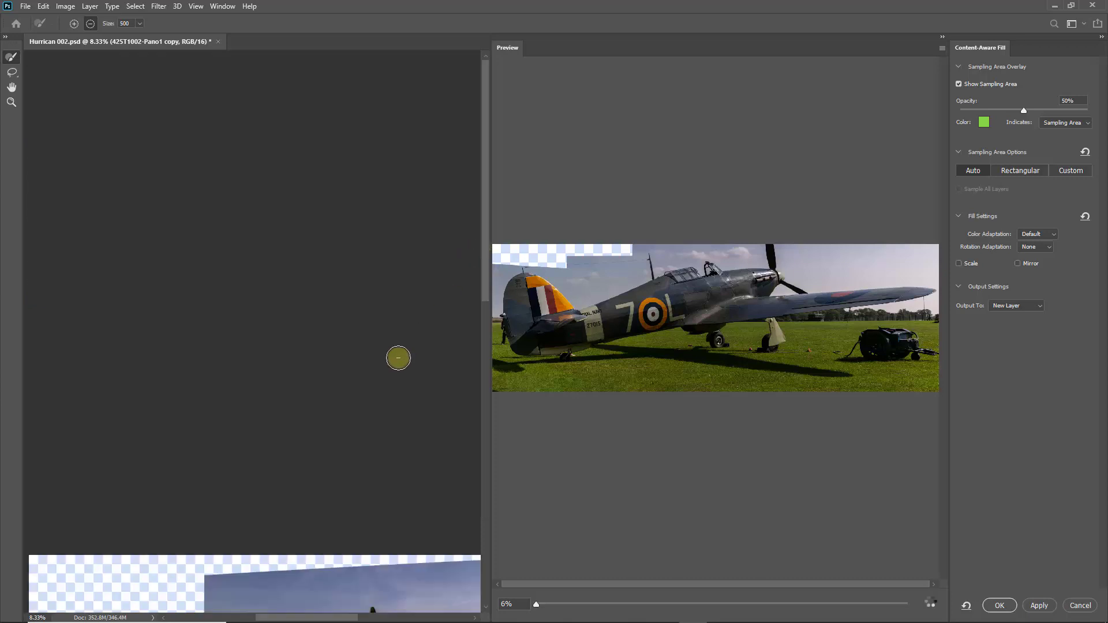
drag(487, 269, 501, 455)
drag(304, 616, 331, 617)
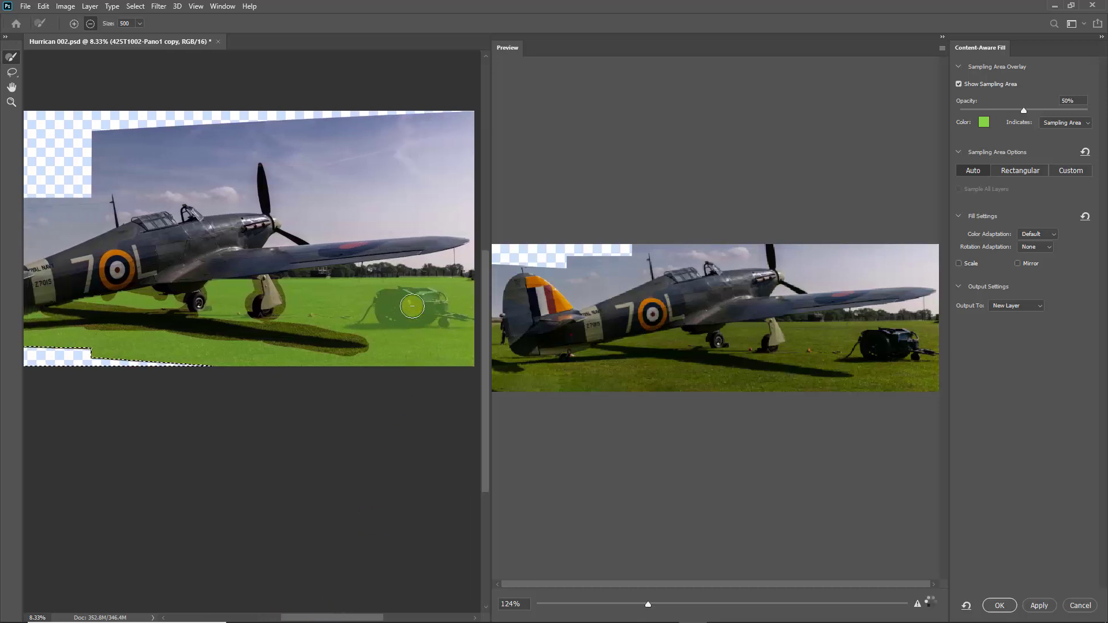
mouse_move(425, 297)
mouse_down()
mouse_move(395, 297)
mouse_move(383, 313)
mouse_move(424, 320)
mouse_move(433, 297)
mouse_move(372, 301)
mouse_move(377, 324)
mouse_move(475, 316)
mouse_move(409, 307)
mouse_move(344, 321)
mouse_move(394, 307)
mouse_up()
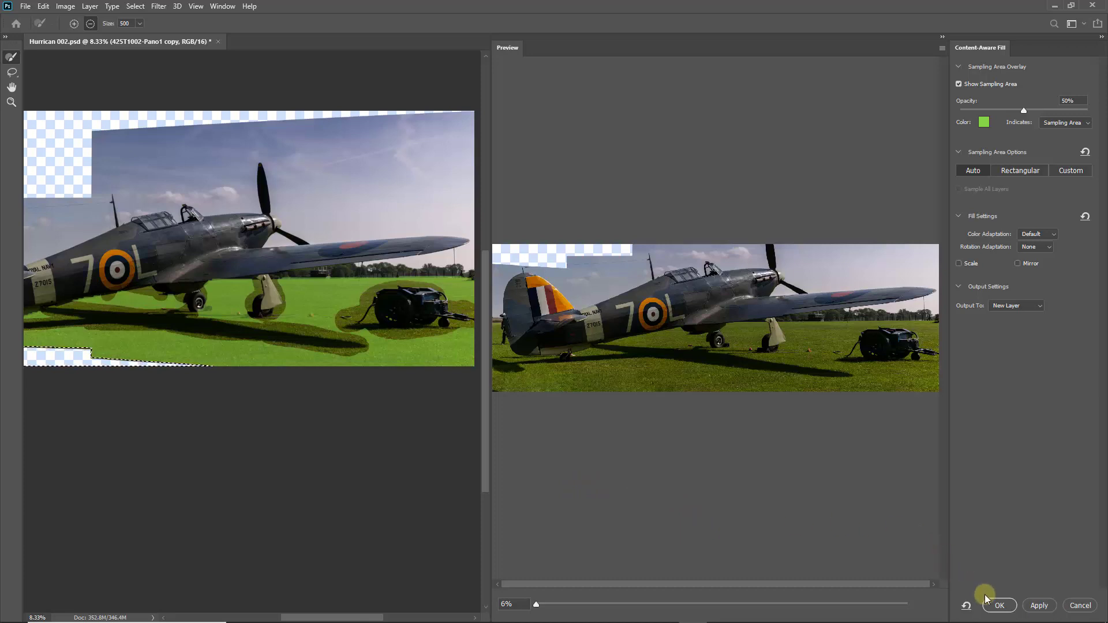
Step: Apply the Content-Aware Fill to a new layer and compare the image with that layer hidden and shown
click(999, 605)
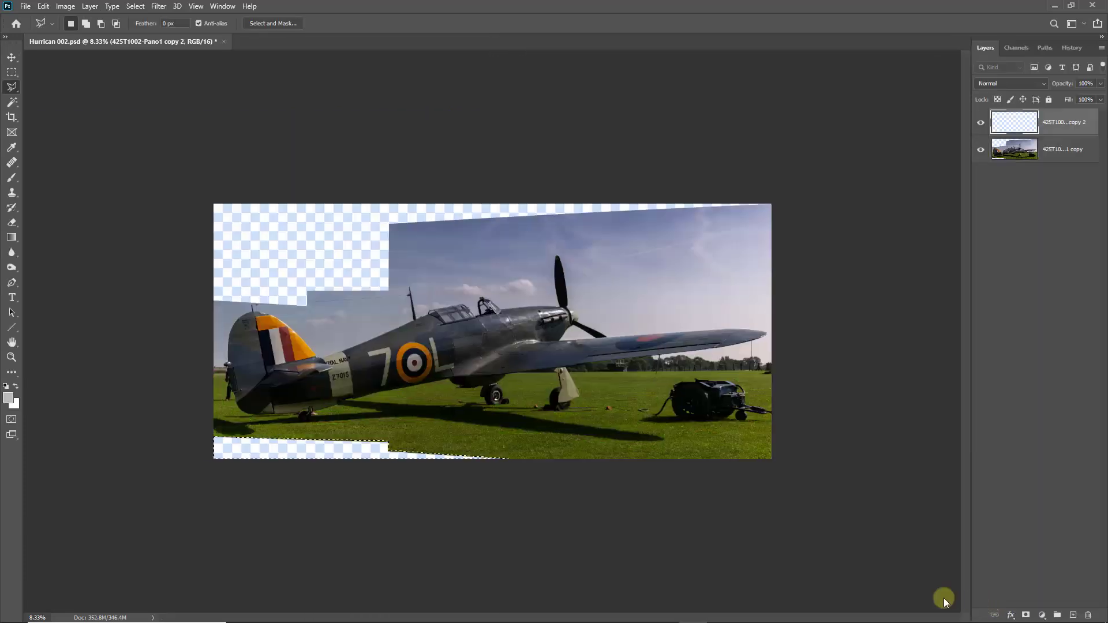
click(981, 124)
click(982, 124)
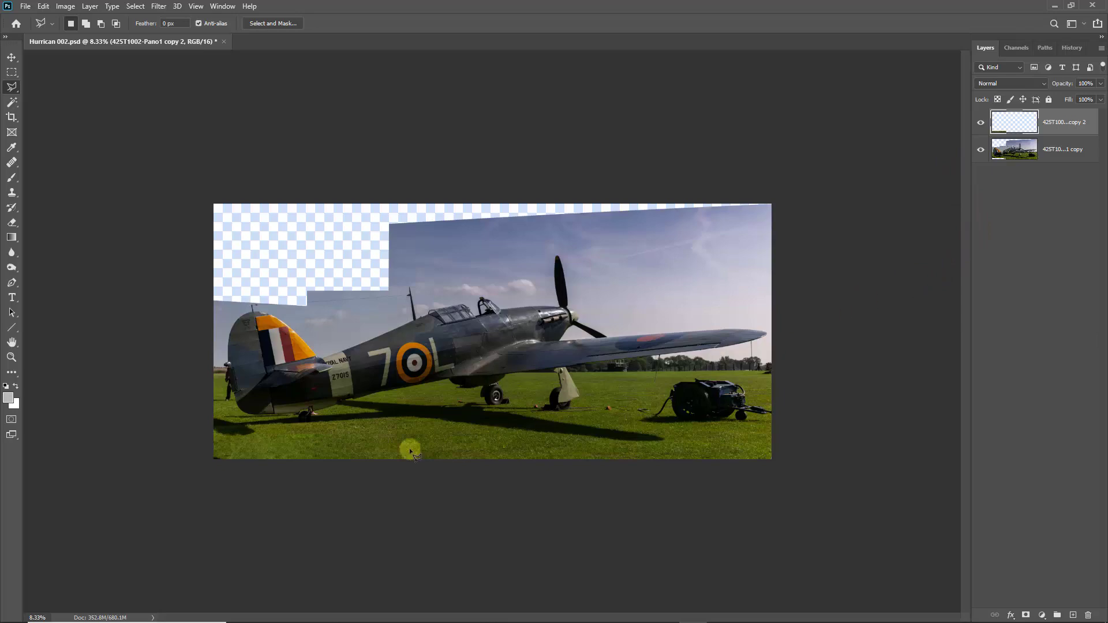
mouse_move(198, 346)
mouse_down()
mouse_move(414, 499)
mouse_move(418, 517)
mouse_move(527, 324)
mouse_move(615, 291)
mouse_up()
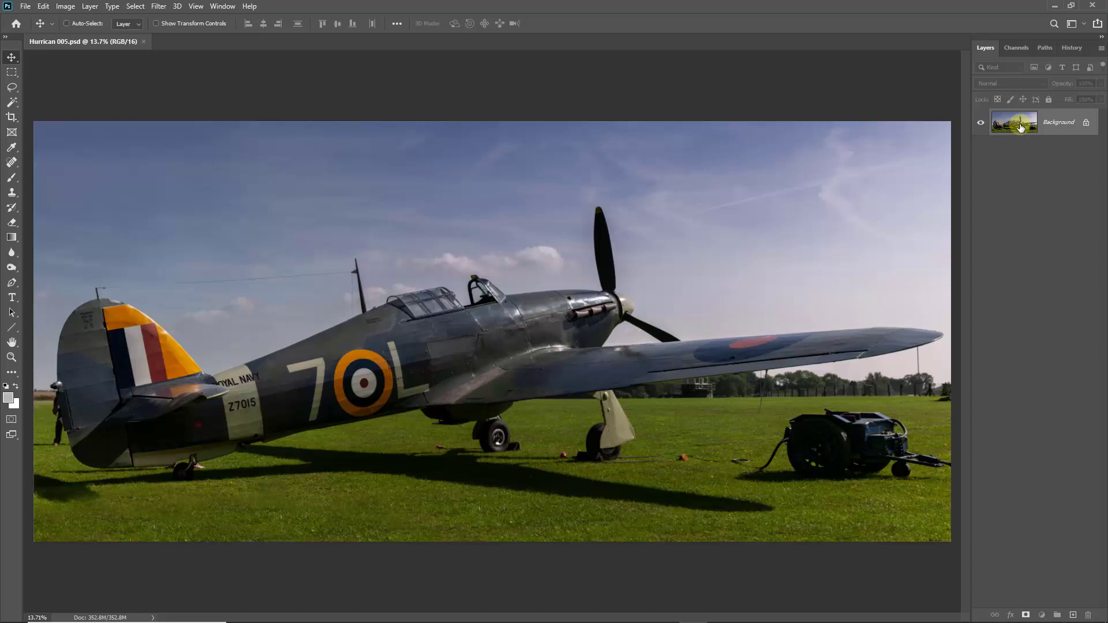
Step: Add a new empty layer above the background and choose the Spot Healing Brush for the broken aerial wire in the sky
click(10, 358)
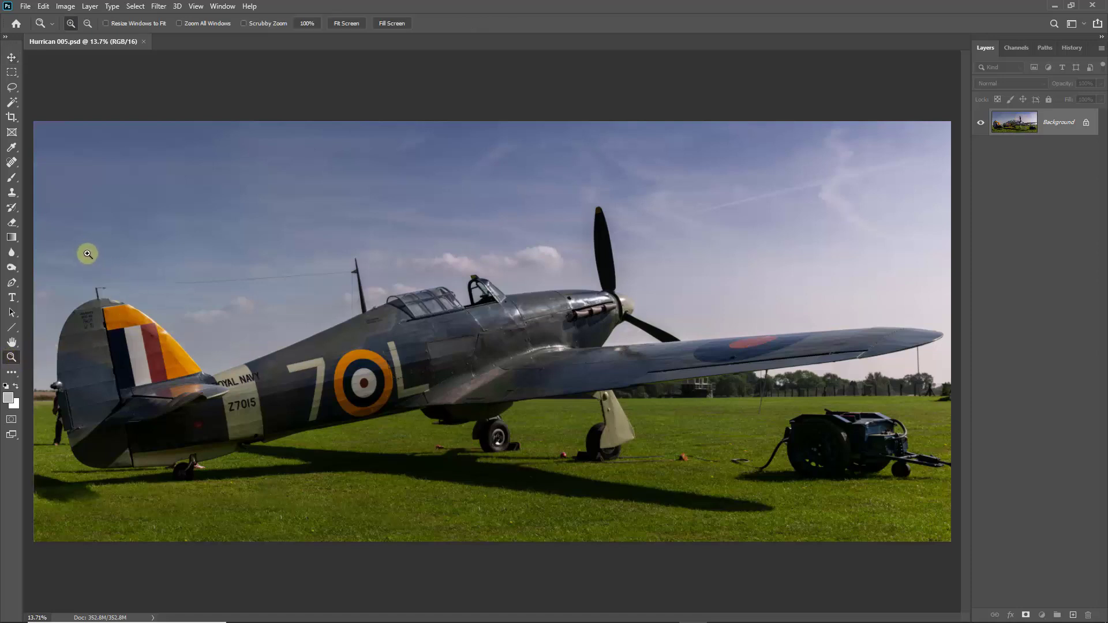
drag(84, 250, 89, 379)
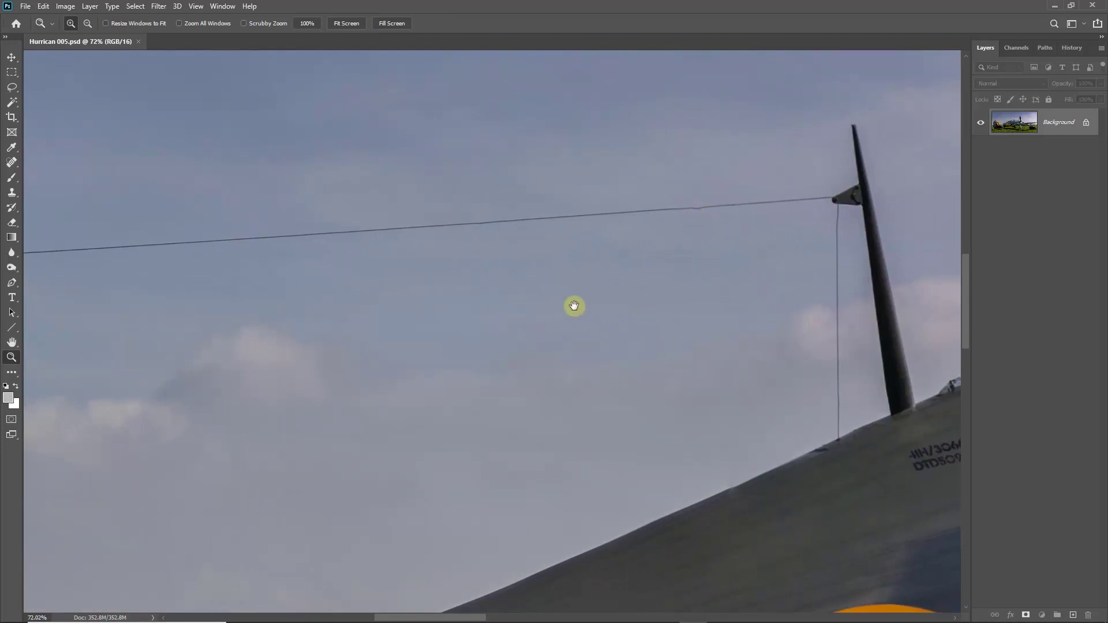
drag(377, 350, 564, 330)
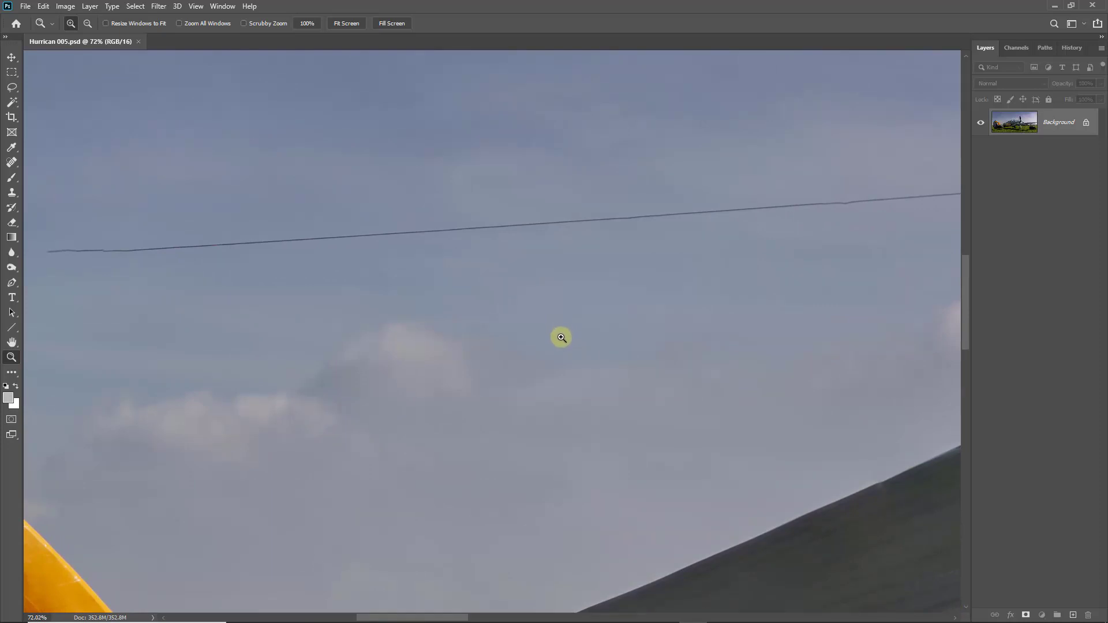
click(1073, 616)
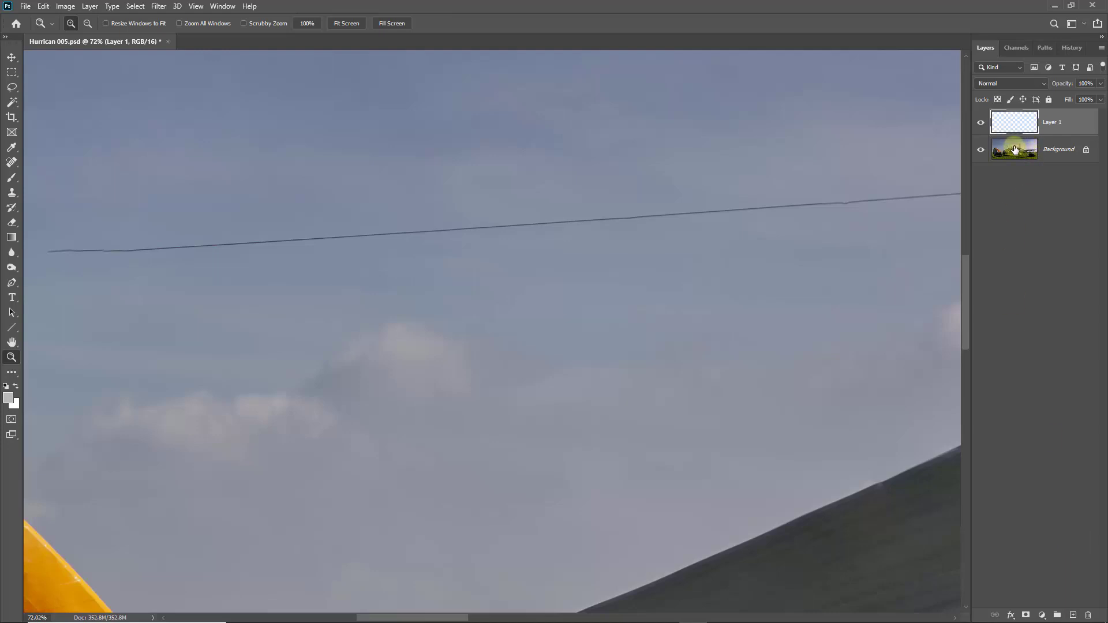
click(12, 164)
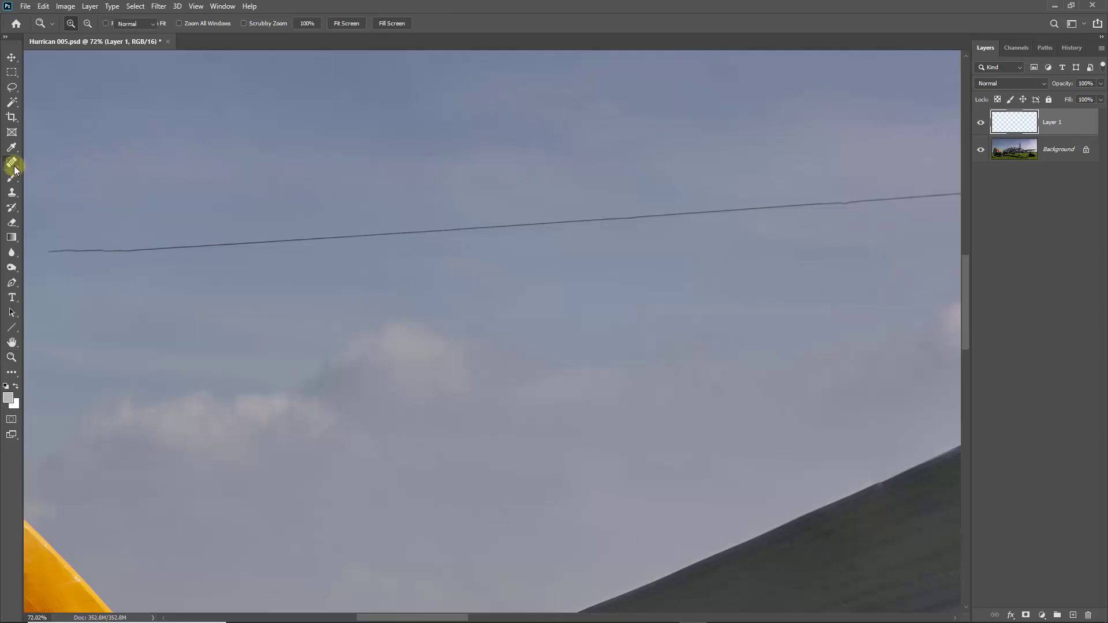
right_click(14, 168)
click(40, 164)
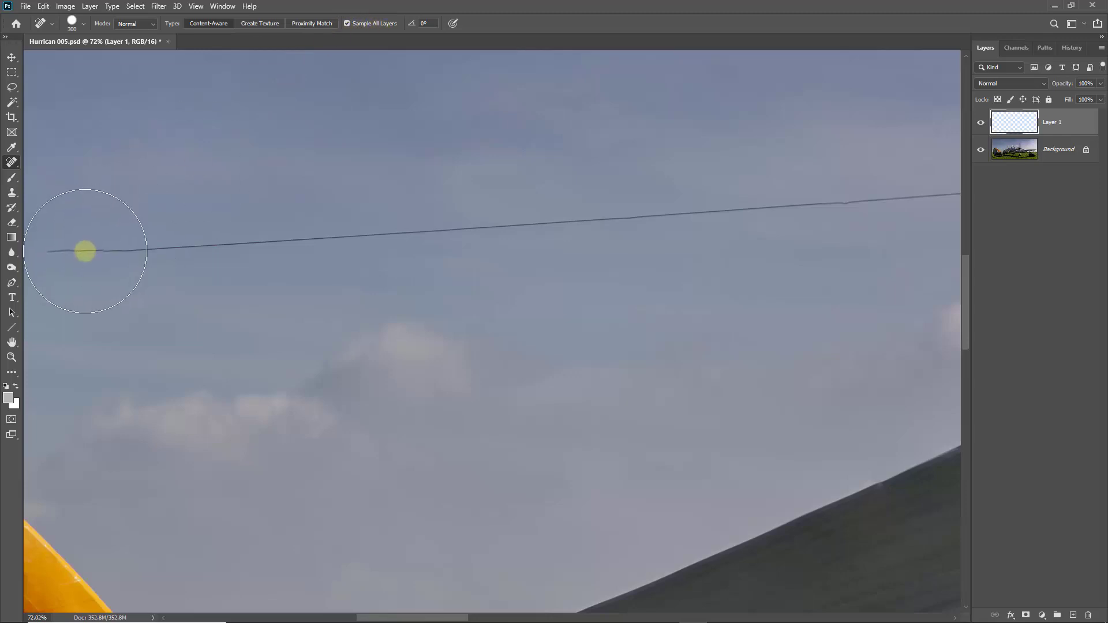
Step: Heal away the aerial wire from its loose end to the mast bracket with a size 20 brush in one straight stroke
key(bracketleft)
key(bracketleft)
key(bracketleft)
key(bracketleft)
key(bracketleft)
key(bracketleft)
key(bracketleft)
key(bracketleft)
key(bracketleft)
key(bracketleft)
key(bracketleft)
key(bracketleft)
key(bracketleft)
key(bracketleft)
key(bracketleft)
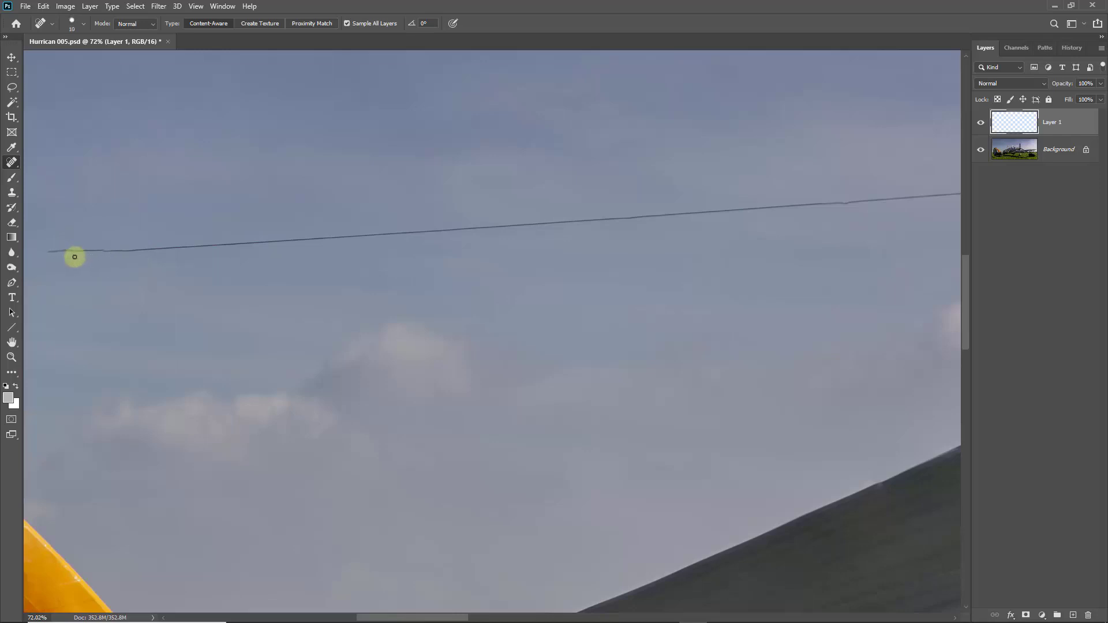
key(bracketright)
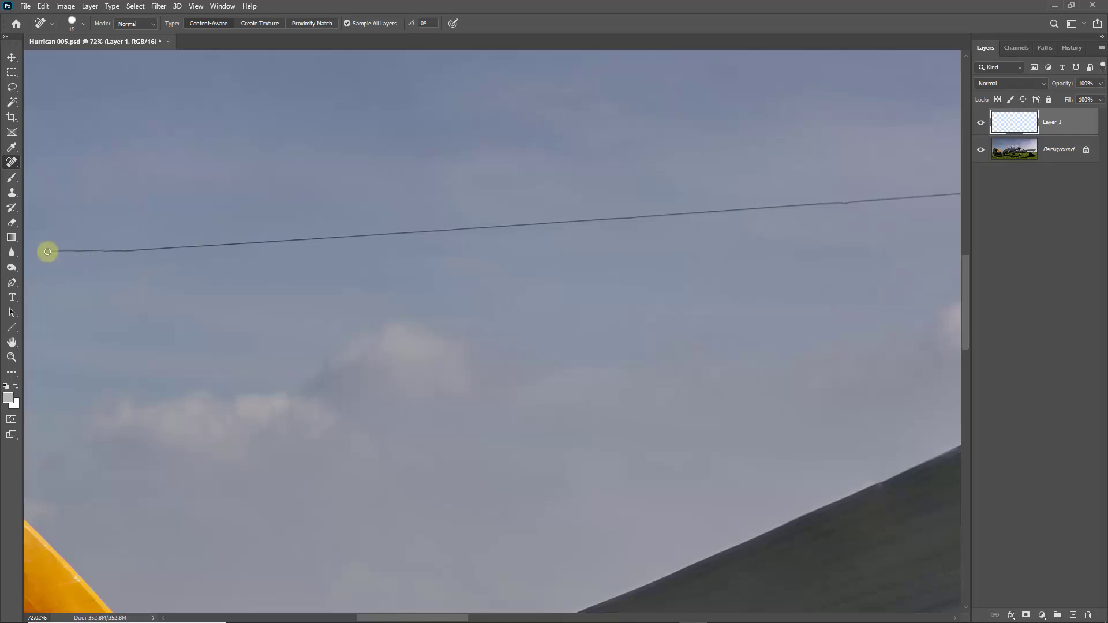
key(bracketright)
mouse_move(48, 252)
mouse_down()
mouse_move(203, 244)
mouse_move(128, 250)
mouse_up()
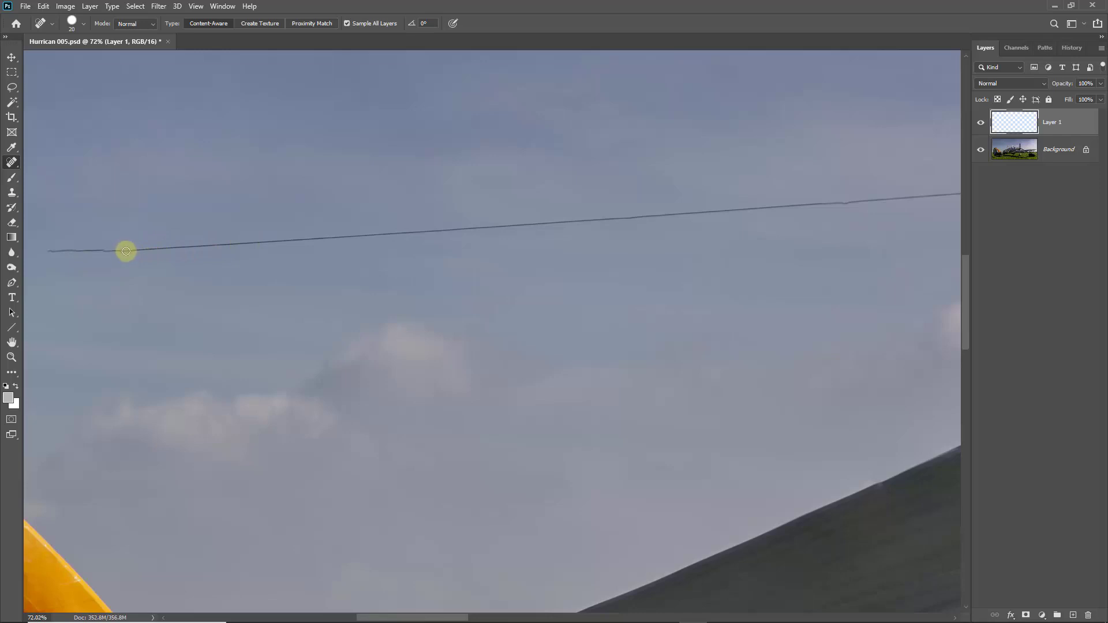
drag(125, 251, 124, 249)
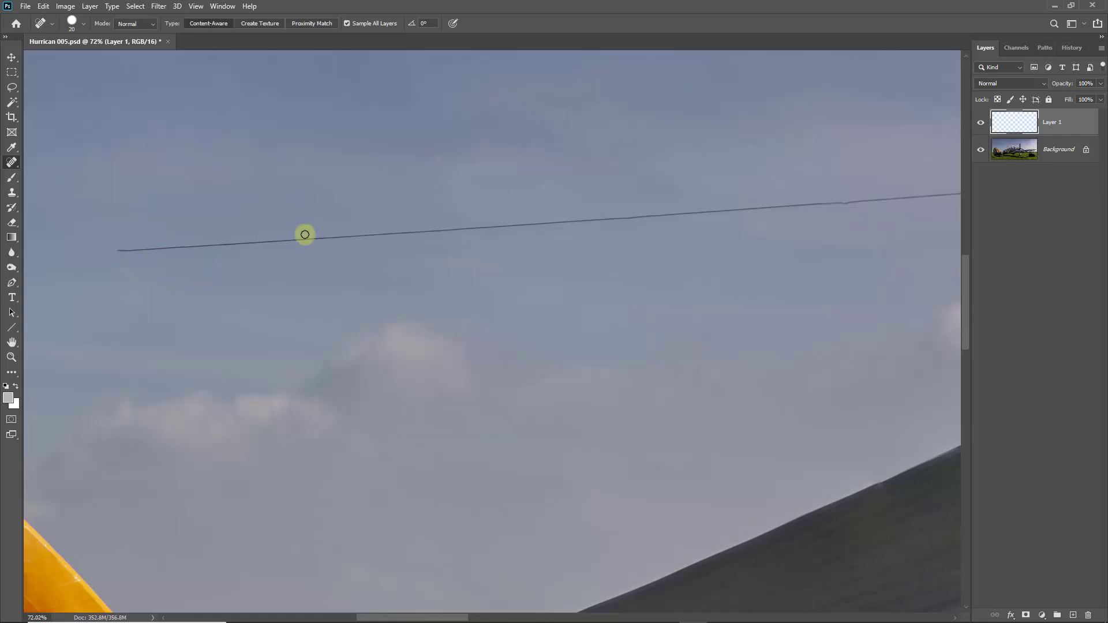
mouse_move(915, 222)
mouse_down()
mouse_move(576, 260)
mouse_move(494, 252)
mouse_up()
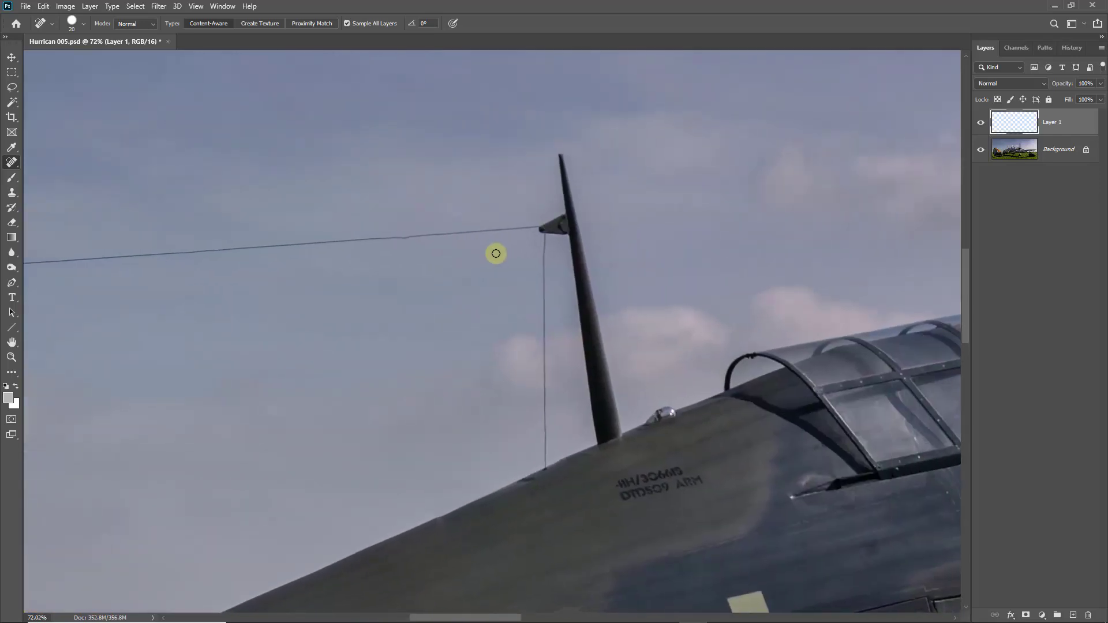
shift+click(535, 226)
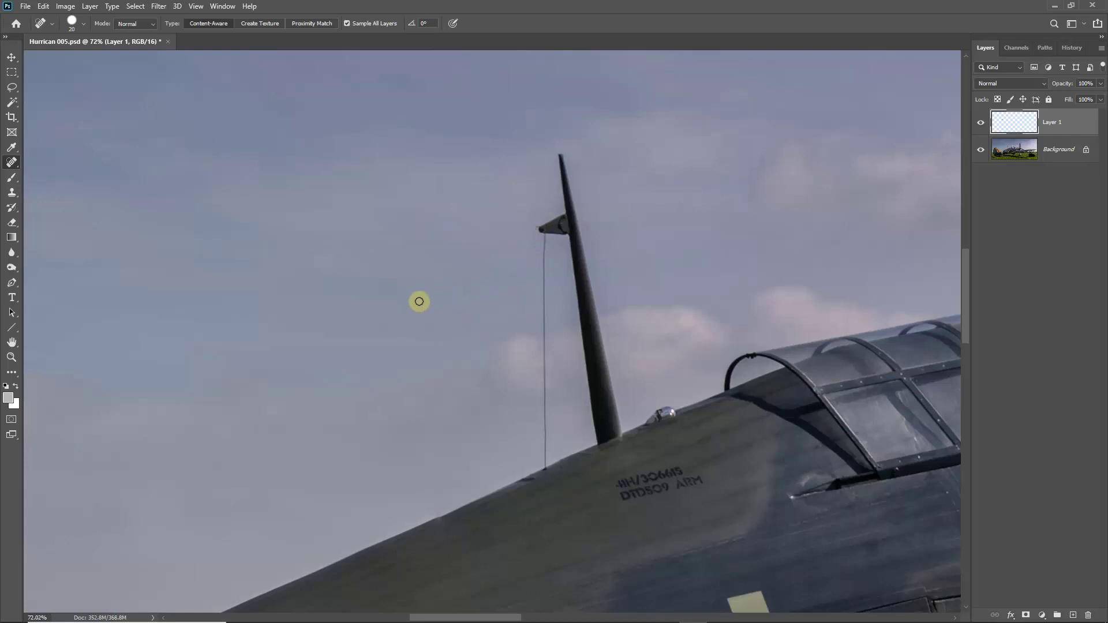
Step: Heal away the wire remnant beside the small post on top of the tail fin
drag(379, 327, 816, 262)
drag(222, 322, 804, 300)
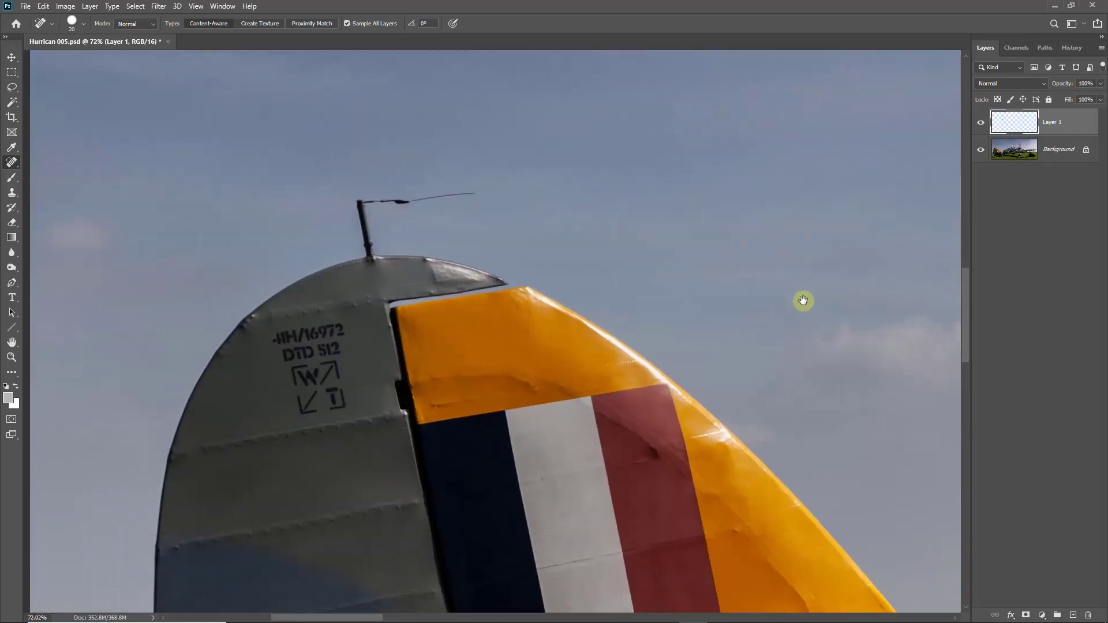
mouse_move(407, 204)
mouse_down()
mouse_move(438, 216)
mouse_move(492, 191)
mouse_move(412, 201)
mouse_up()
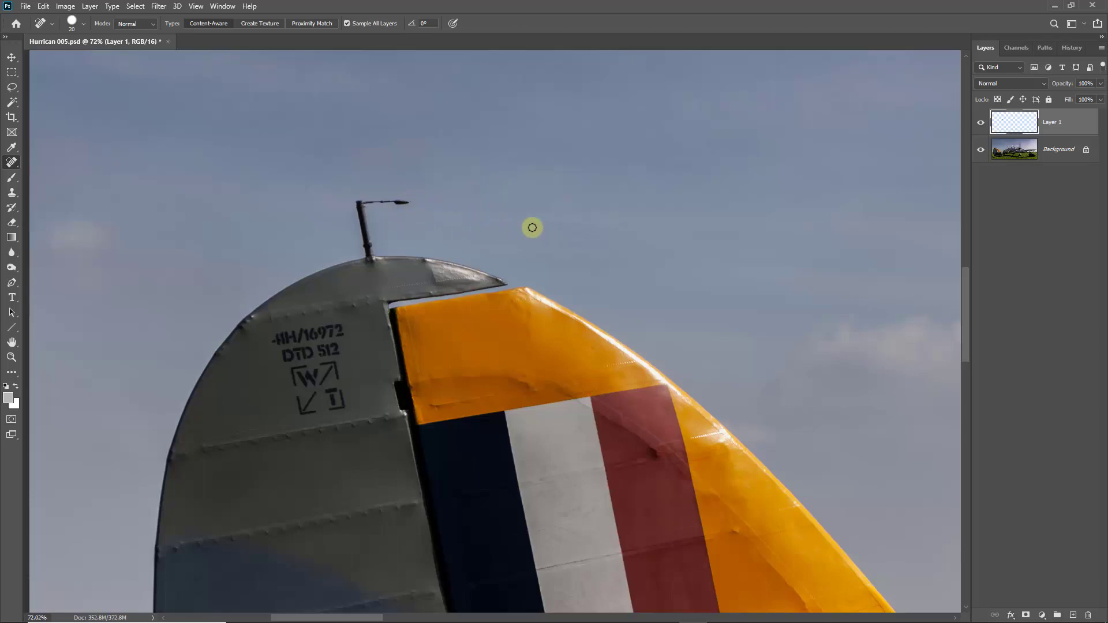
Step: Reset the colours to black foreground and white background, and merge the visible layers into the background
key(ctrl+0)
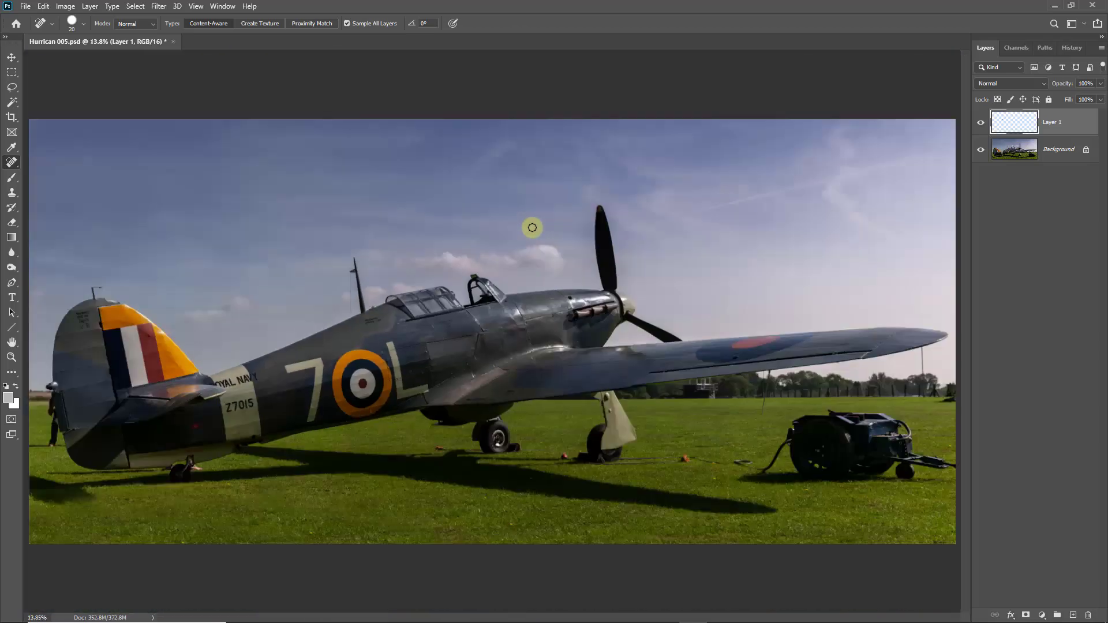
key(d)
click(1102, 48)
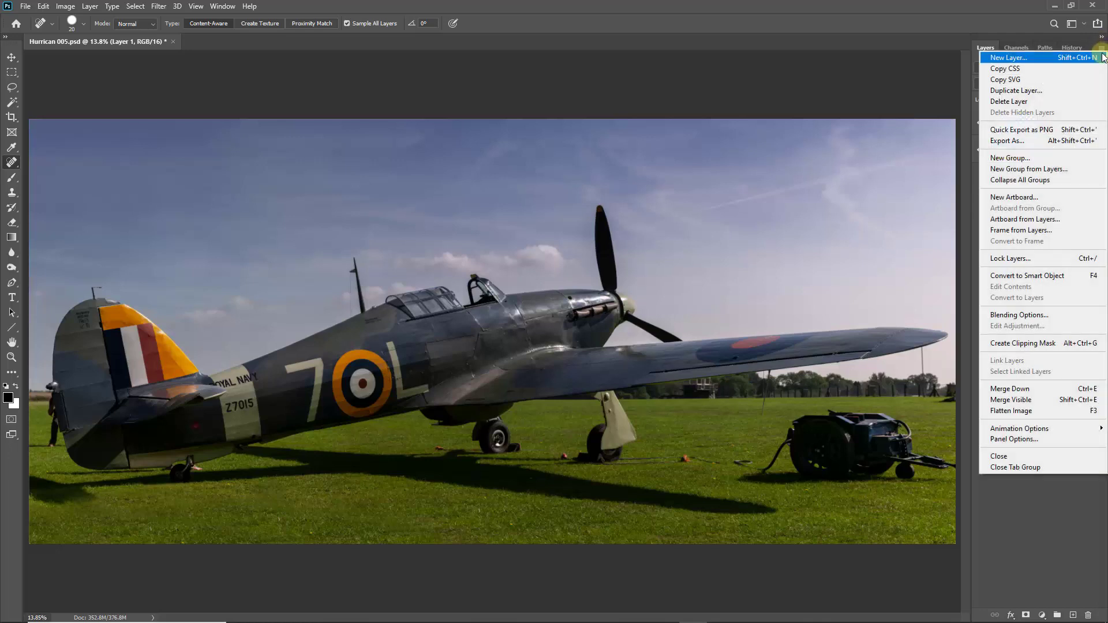
click(1016, 402)
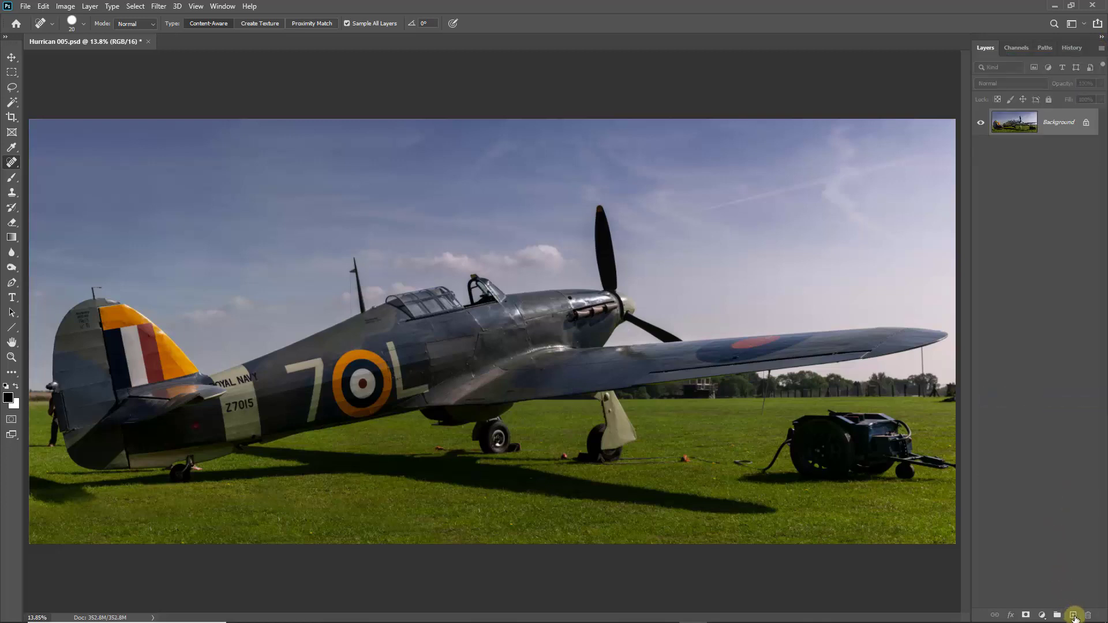
Step: Add a new empty layer and choose the Brush tool with default colours for the aerial wire between tail fin and mast
click(1073, 615)
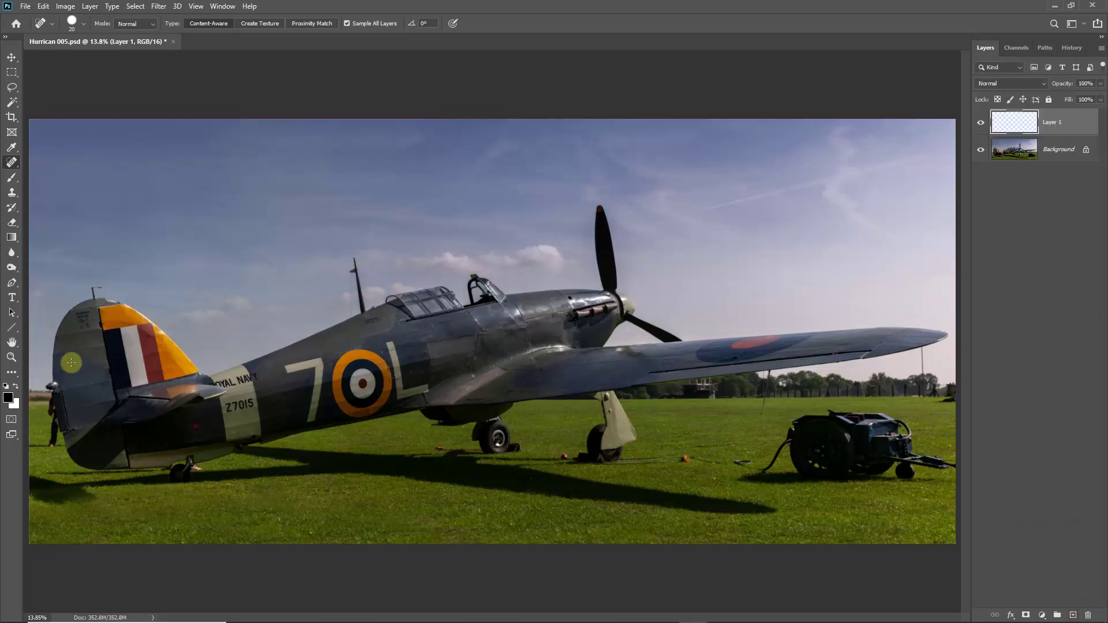
key(d)
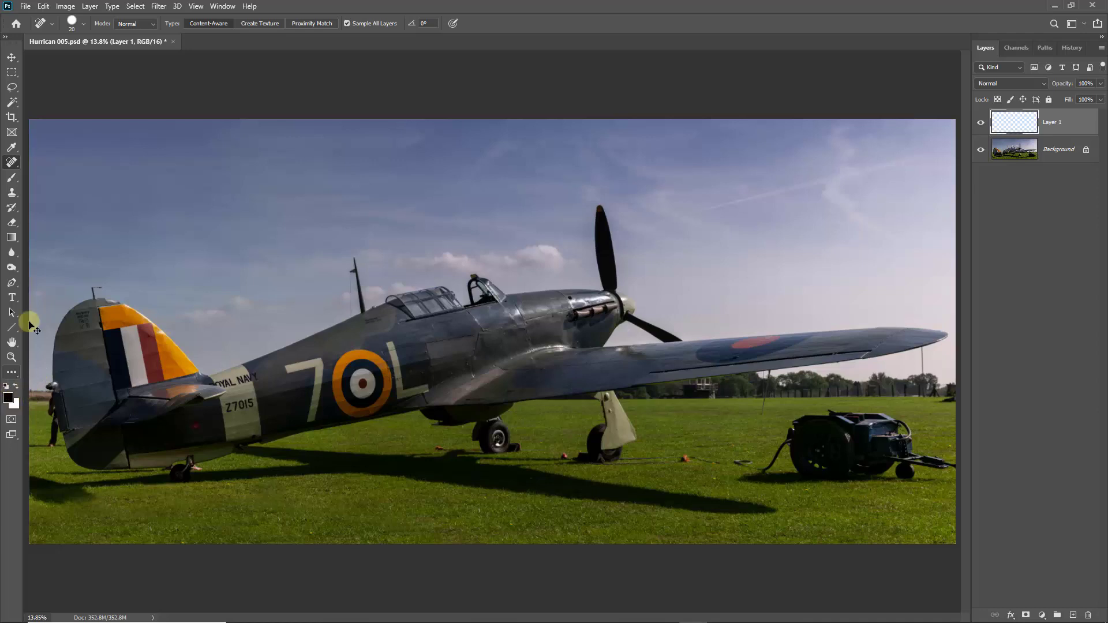
click(13, 178)
right_click(16, 184)
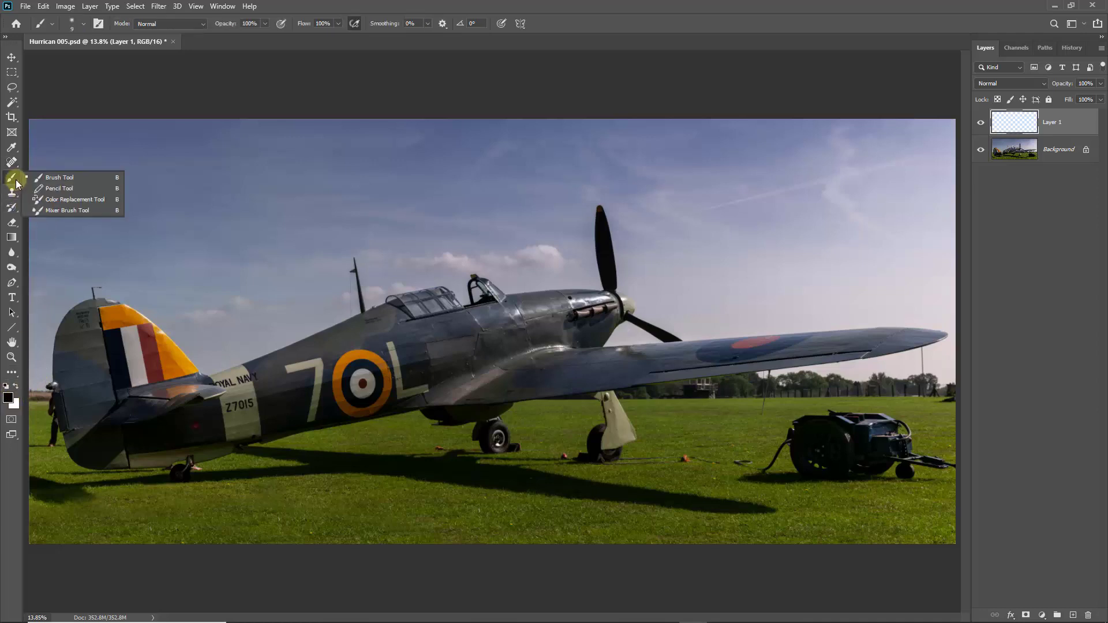
click(42, 180)
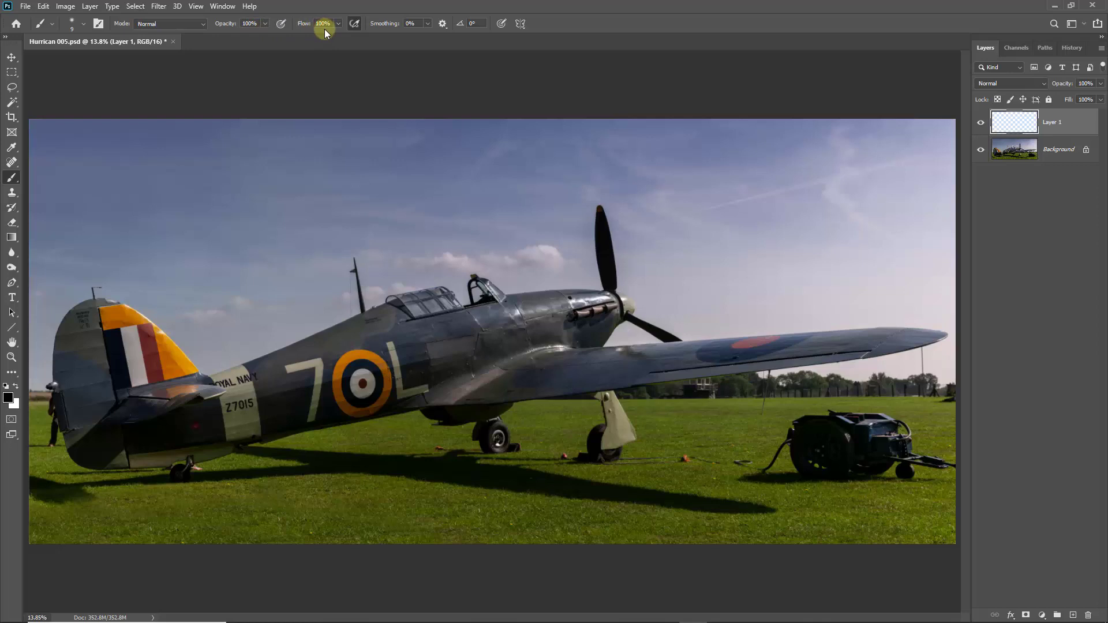
key(ctrl+space)
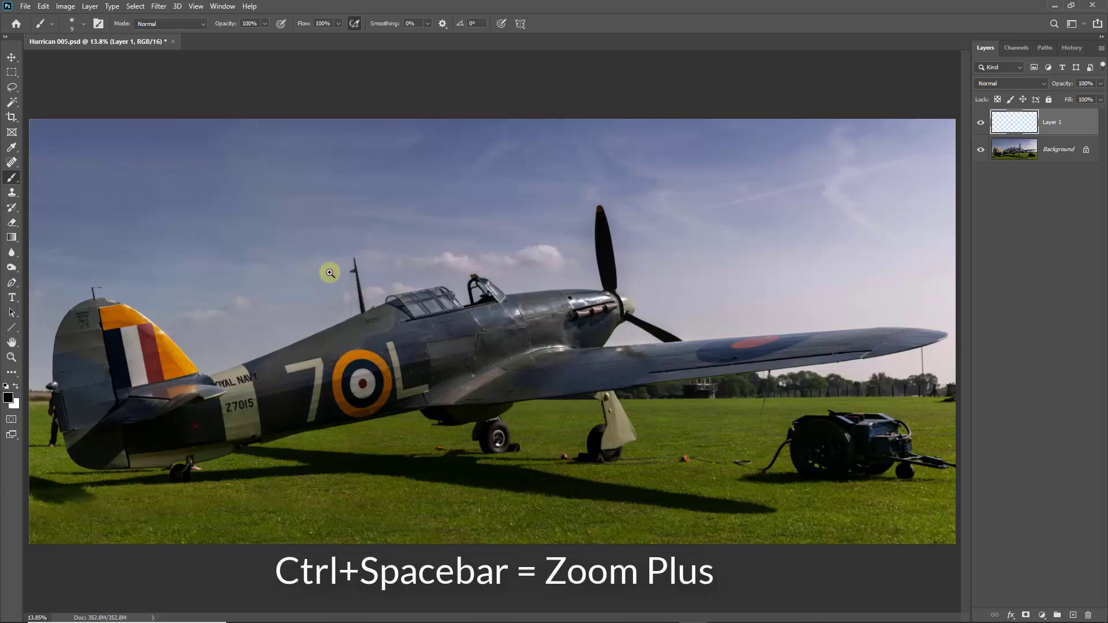
drag(94, 277, 360, 286)
mouse_move(318, 331)
mouse_down()
mouse_move(383, 294)
mouse_move(391, 281)
mouse_move(379, 262)
mouse_up()
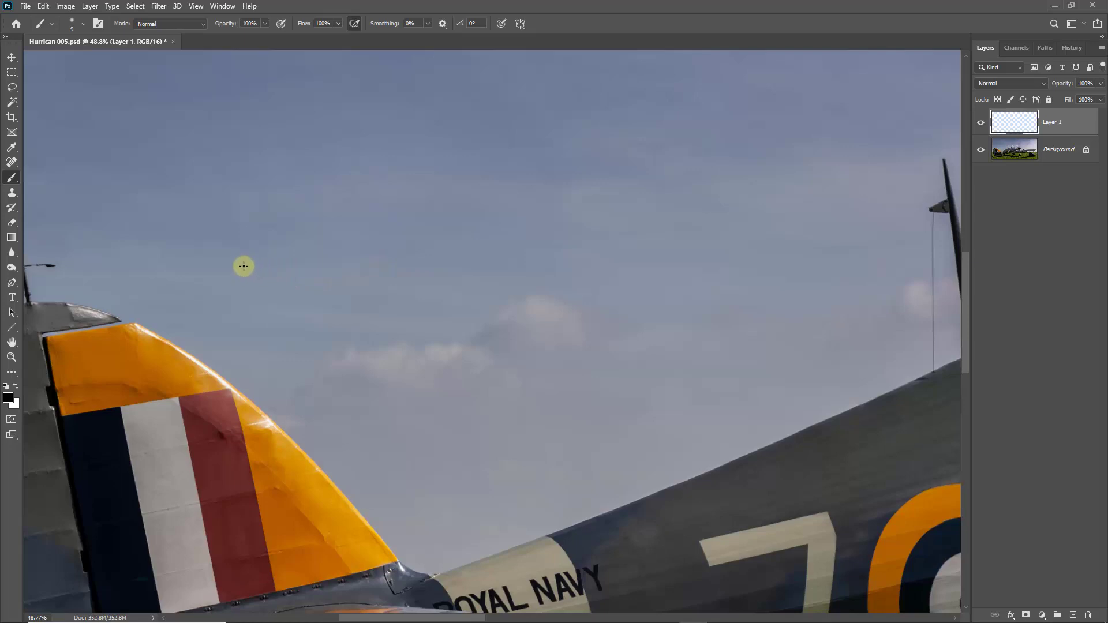
Step: Paint straight test lines across the sky with brush sizes 9 and 4, and ring the thin vertical wire near the mast
click(229, 249)
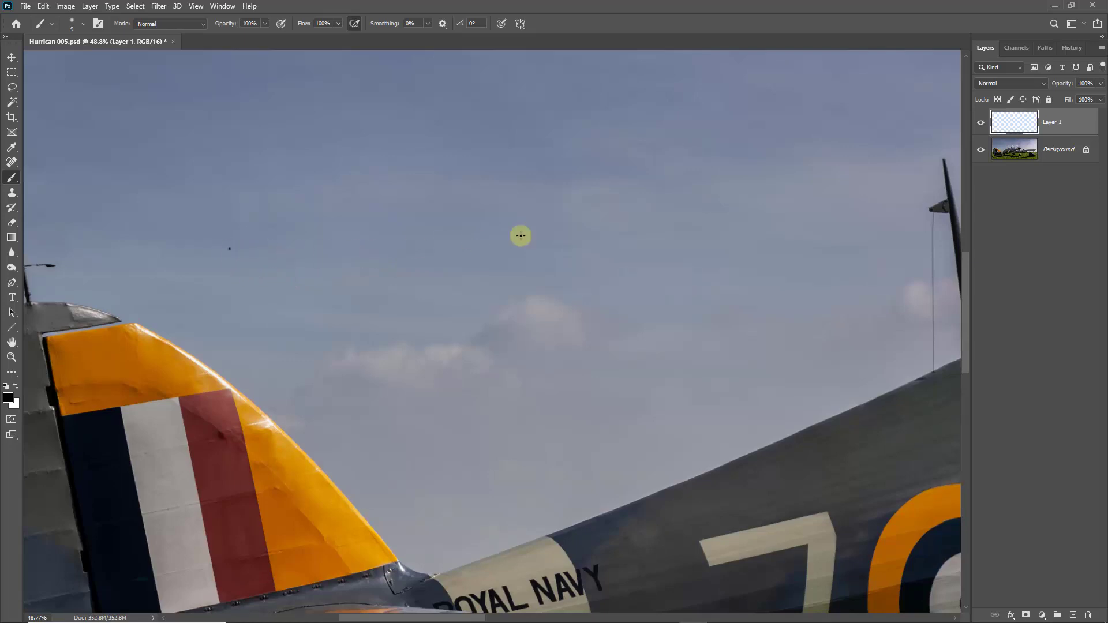
shift+click(683, 229)
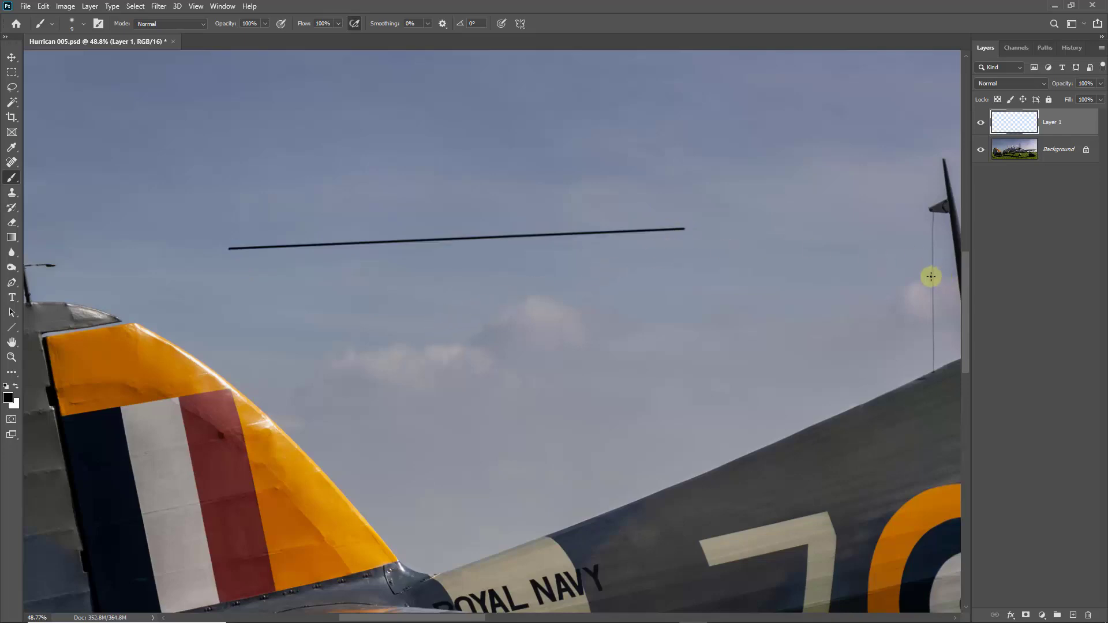
mouse_move(937, 272)
mouse_down()
mouse_move(935, 287)
mouse_move(939, 272)
mouse_up()
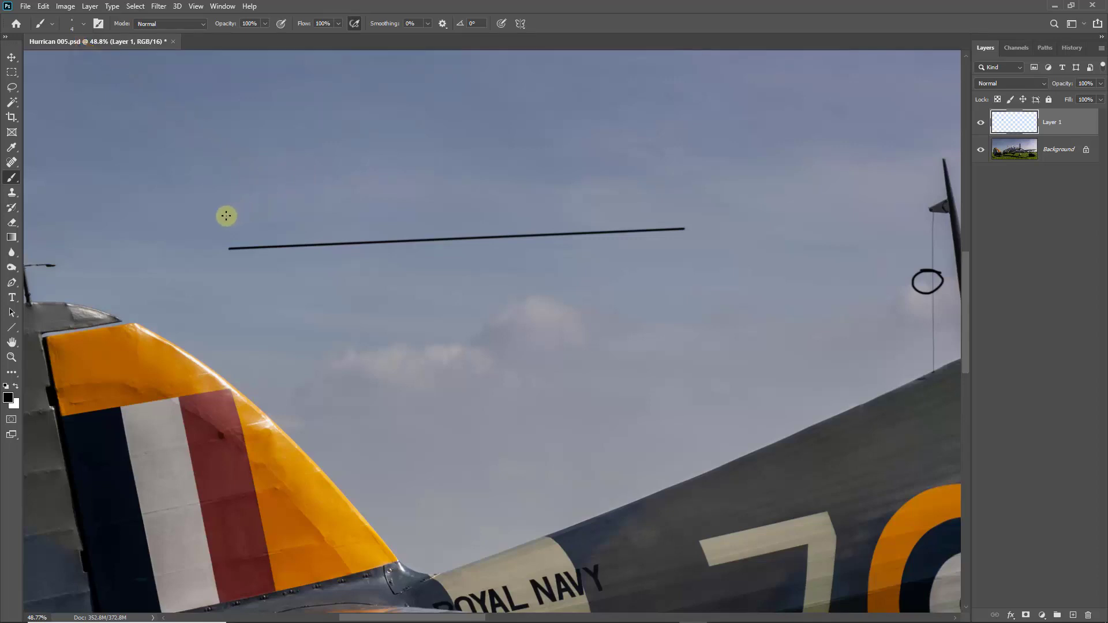
click(226, 213)
shift+click(704, 205)
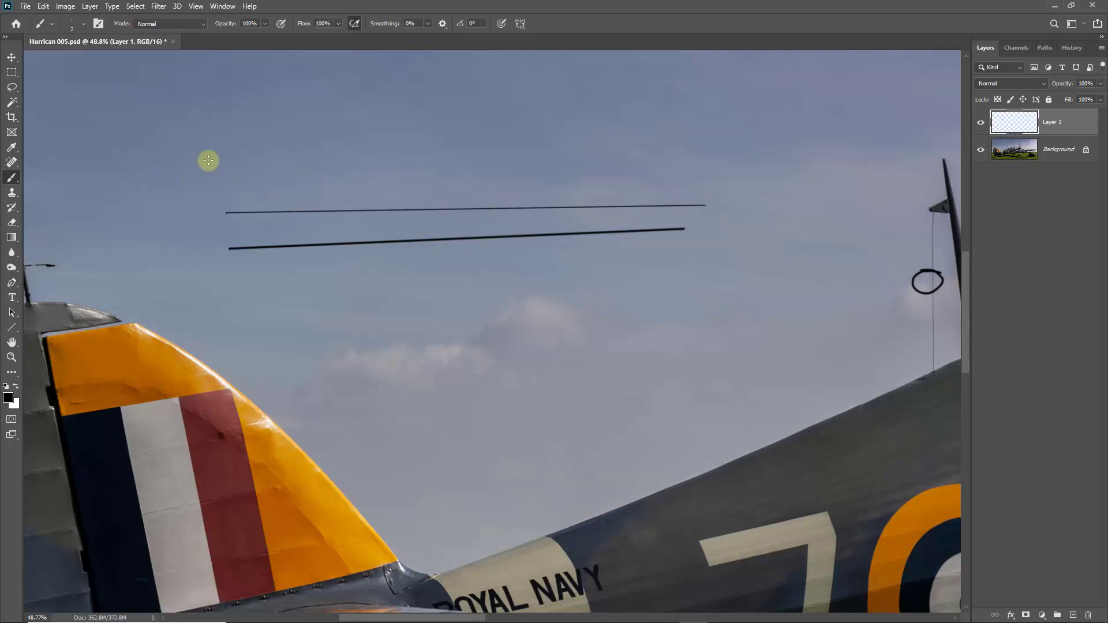
Step: Paint a connected test line of straight segments with a size 2 brush, and delete the layer holding the test lines
click(225, 181)
shift+click(661, 174)
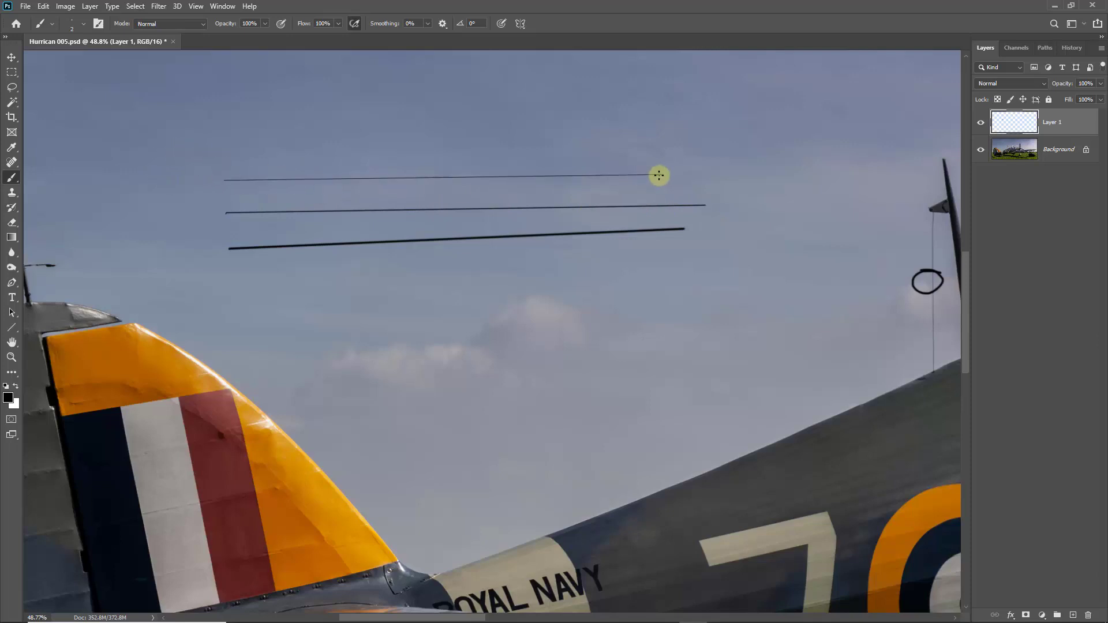
shift+click(899, 216)
shift+click(906, 348)
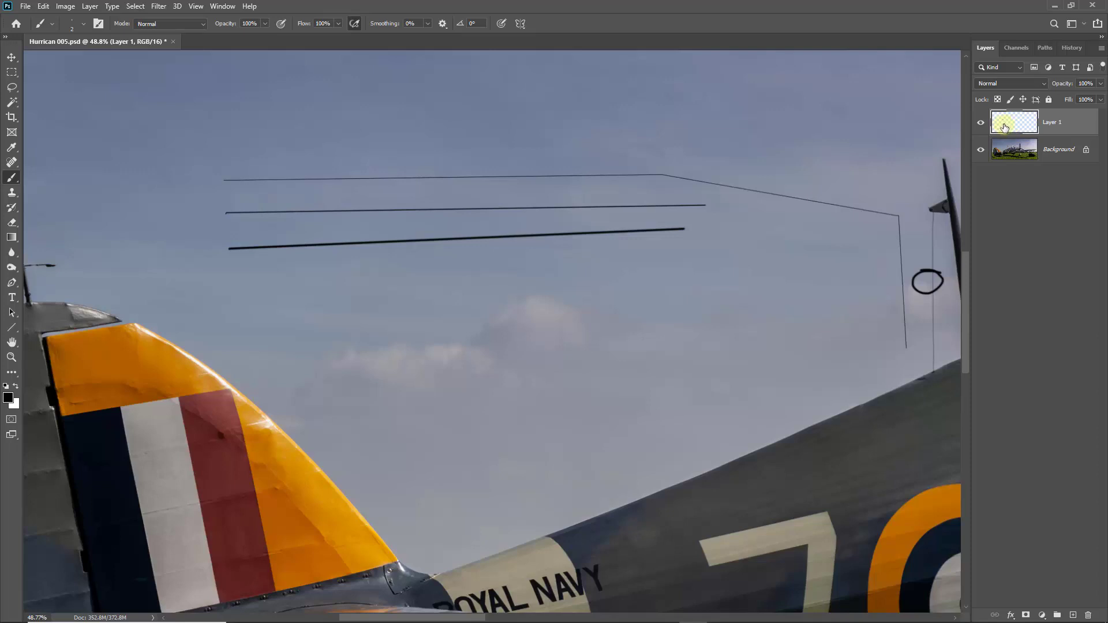
mouse_move(1014, 127)
mouse_down()
mouse_move(1073, 611)
mouse_move(1088, 615)
mouse_up()
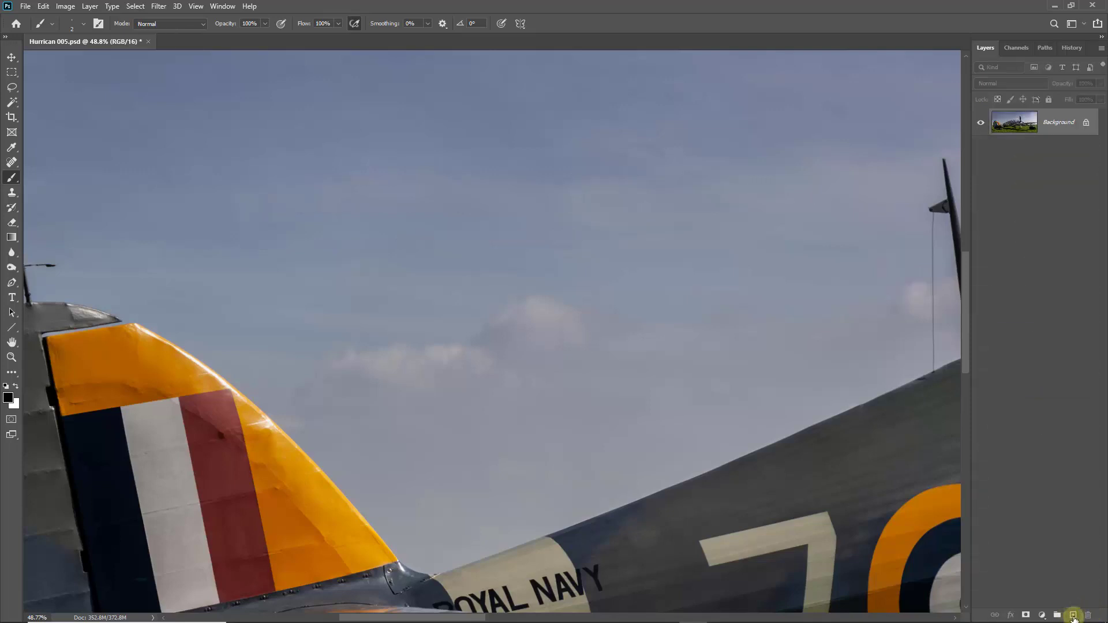
Step: On a new layer, paint a straight black size 2 wire from the tail-fin post to the mast bracket, and merge the visible layers
click(1073, 615)
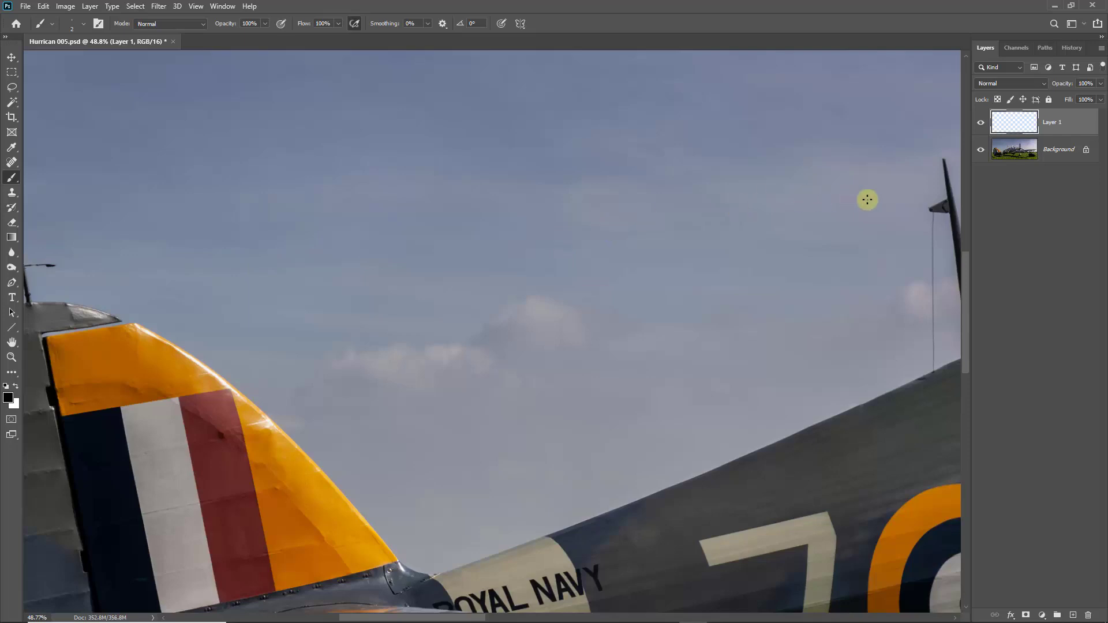
shift+click(932, 209)
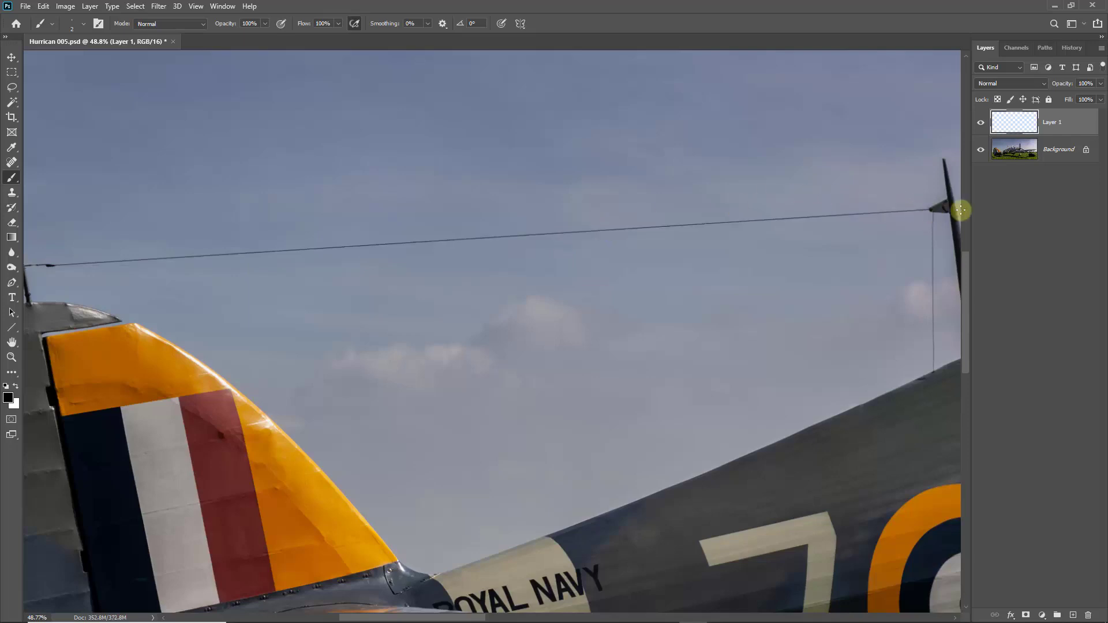
key(ctrl+0)
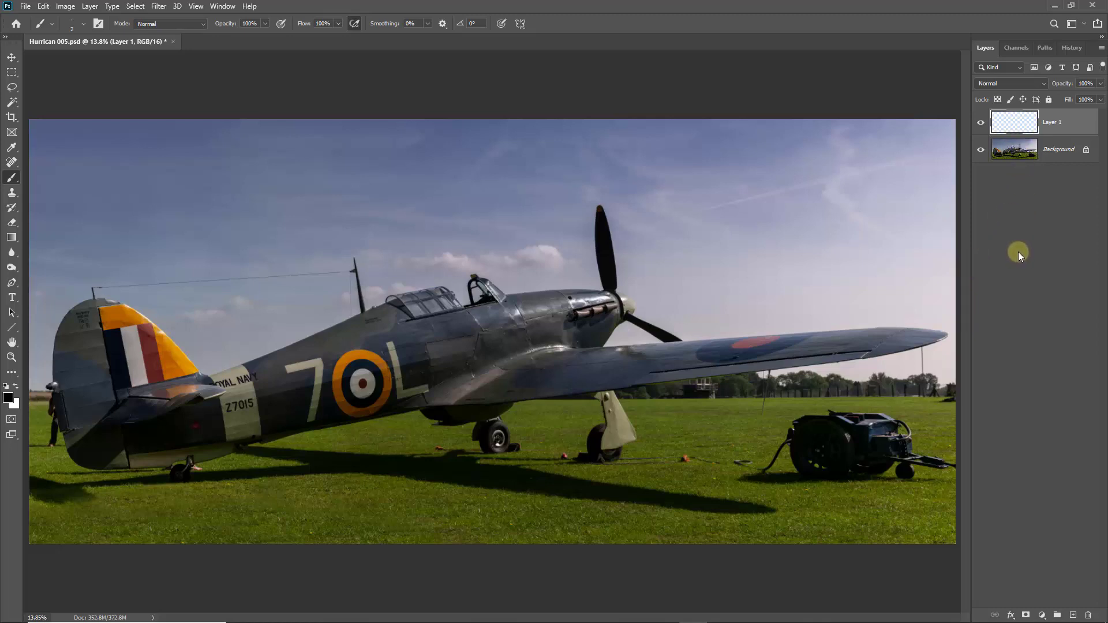
click(1102, 48)
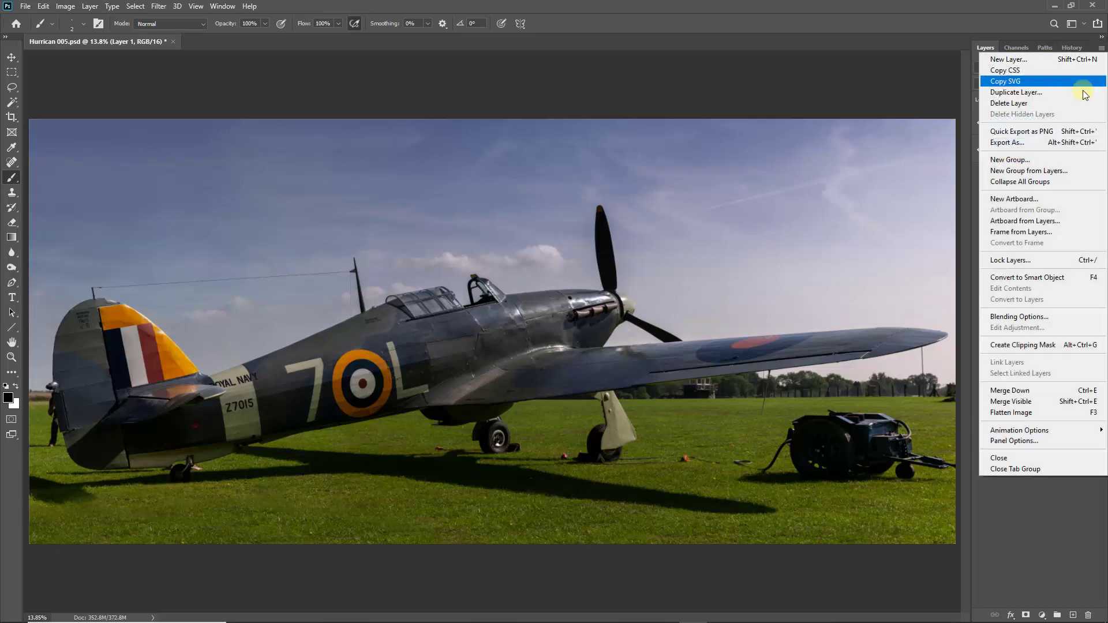
click(1020, 406)
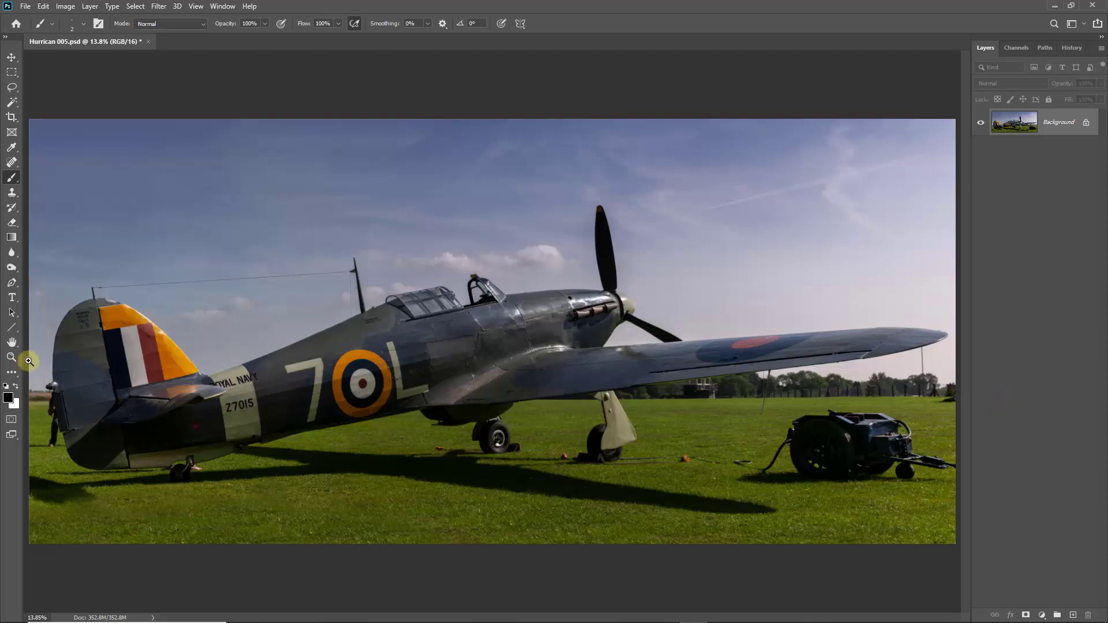
Step: Start a Polygonal Lasso outline around the man behind the tail, tracing the lamp's underside, the narrow gap and the rudder tab's top corner
ctrl+click(89, 457)
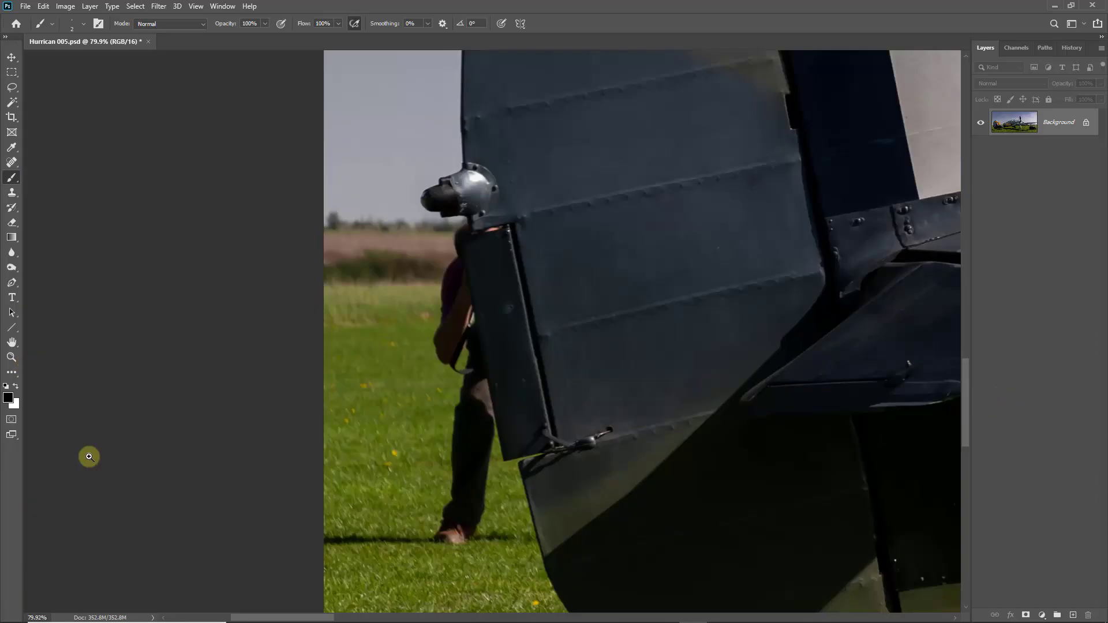
ctrl+click(525, 360)
ctrl+click(483, 378)
drag(483, 378, 542, 482)
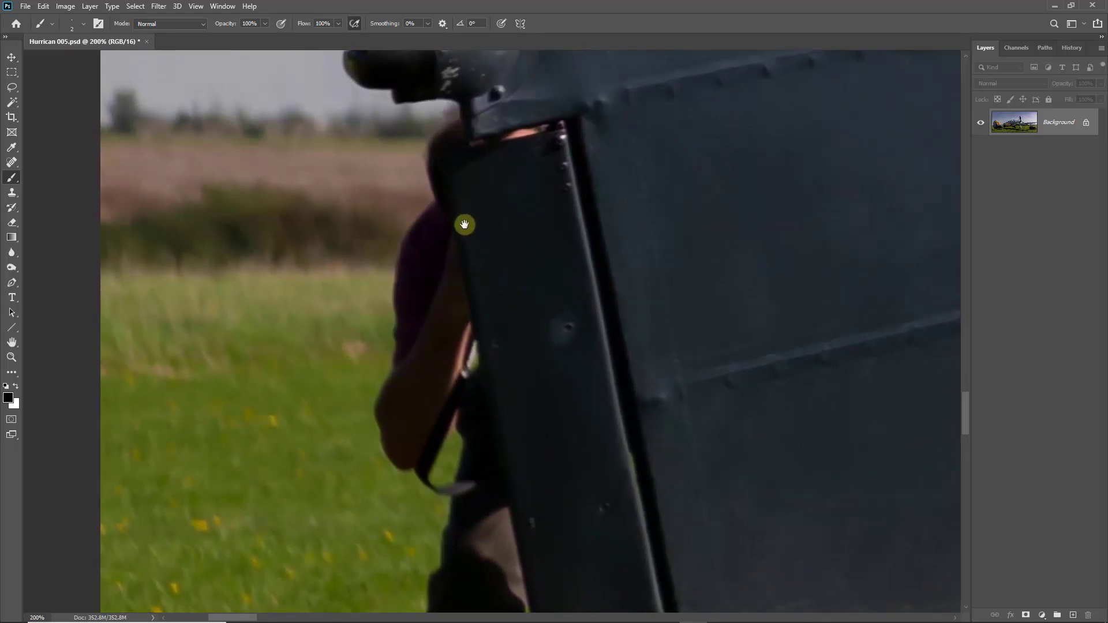
drag(513, 259, 494, 23)
mouse_move(504, 92)
mouse_down()
mouse_move(517, 285)
mouse_move(492, 284)
mouse_up()
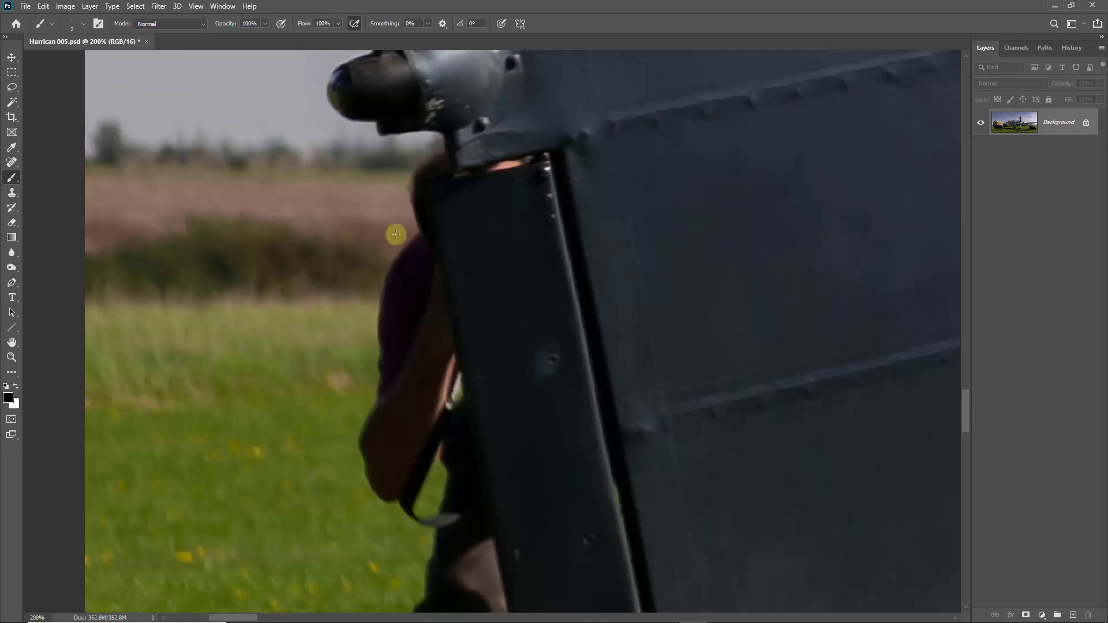
click(15, 92)
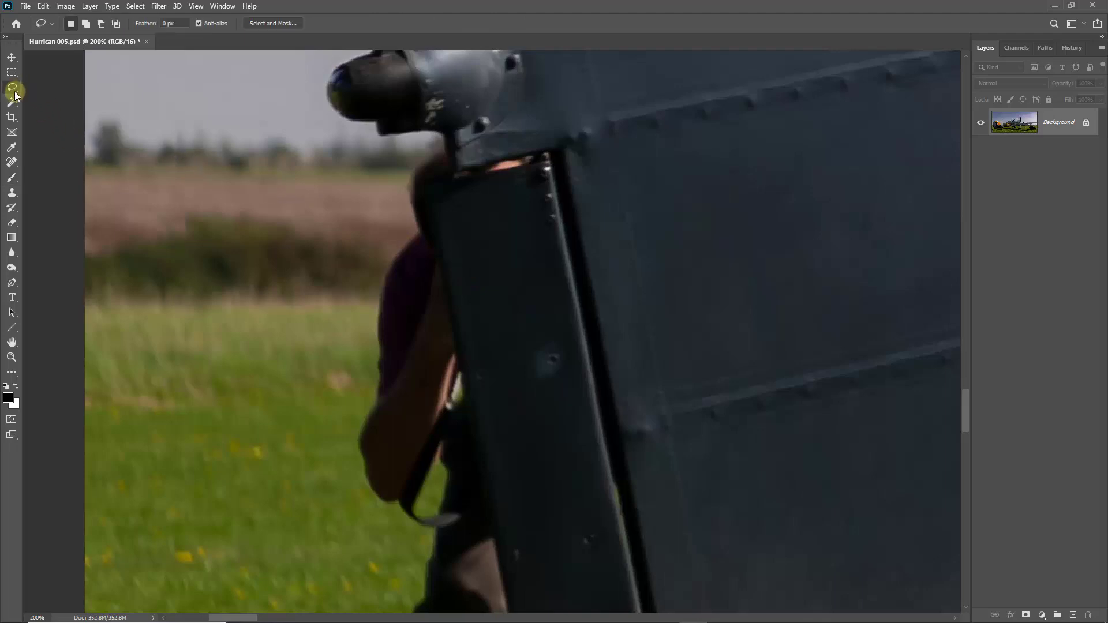
click(47, 98)
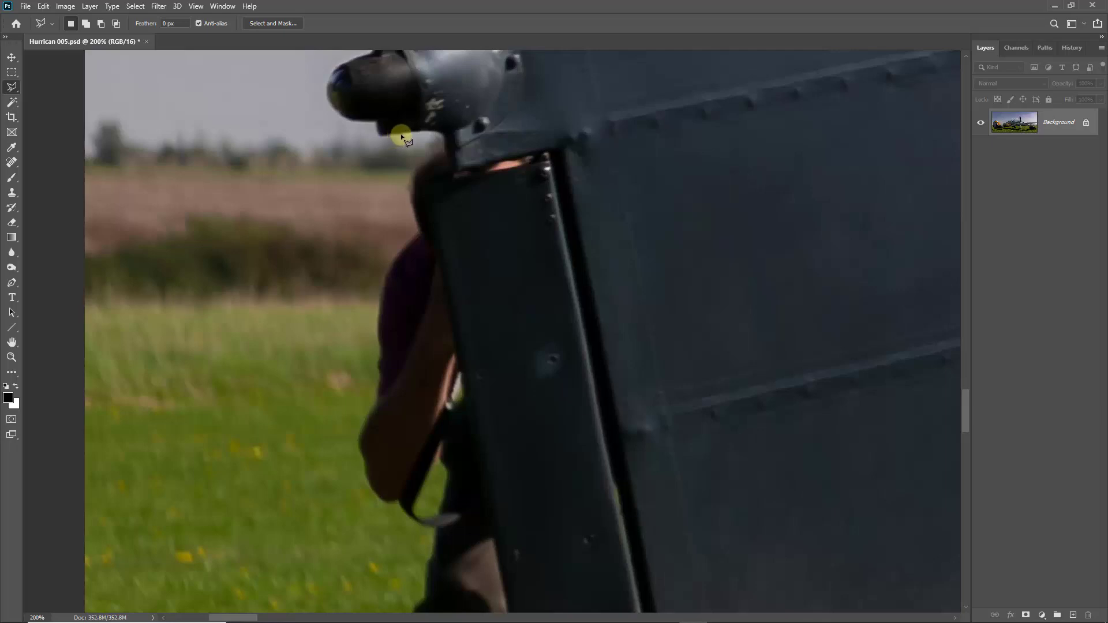
click(384, 134)
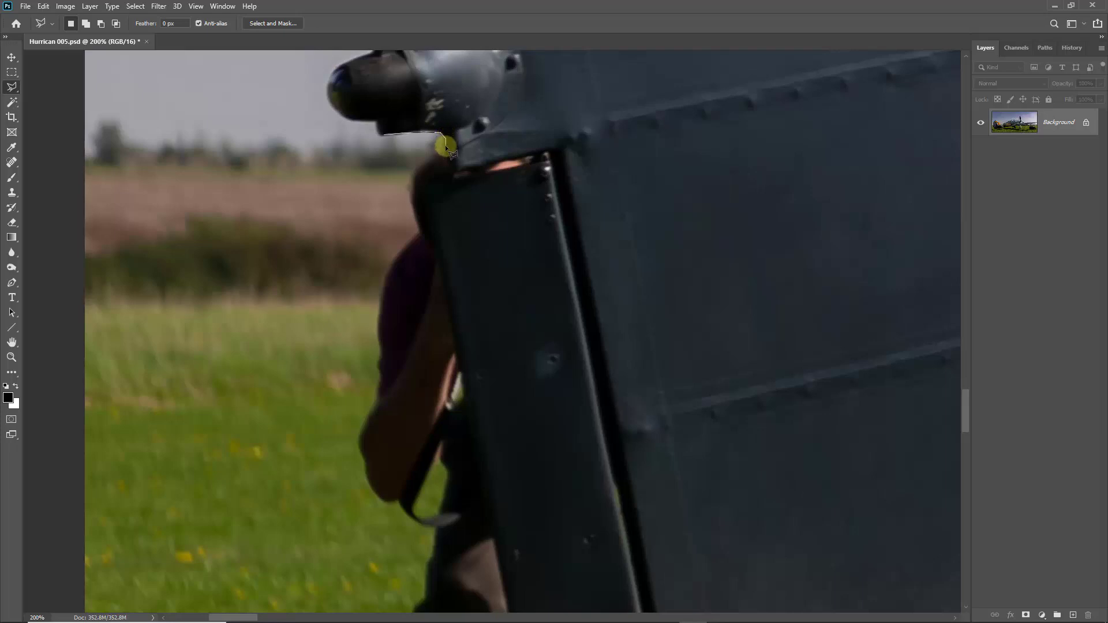
click(452, 172)
click(422, 188)
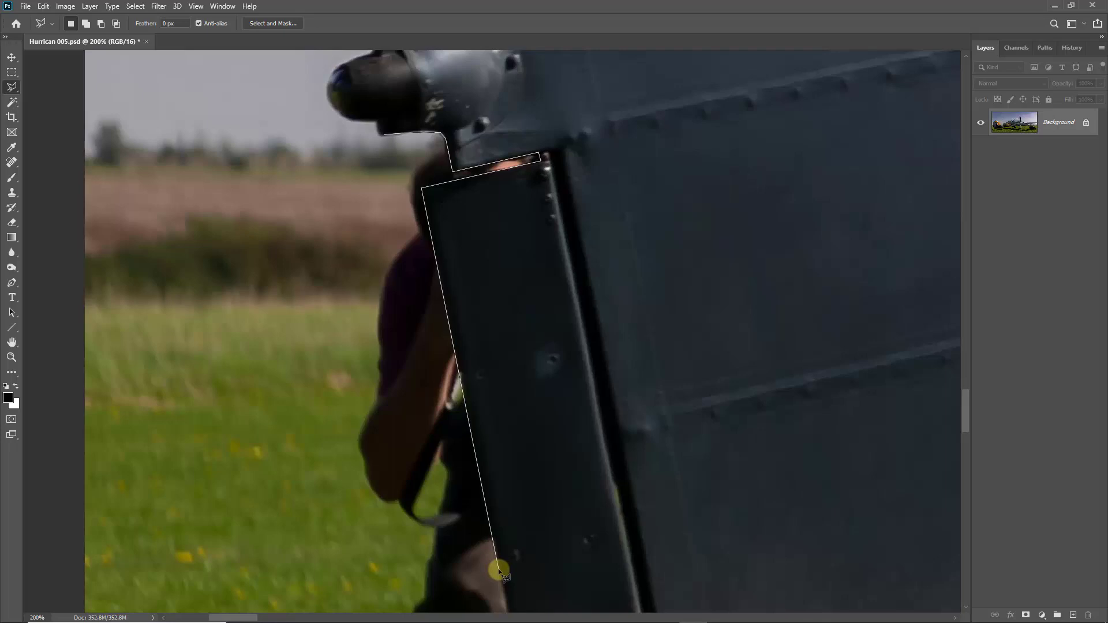
Step: Continue the outline down the tail's edge, beneath the man's feet and around outside the image border, and close it below the tail lamp
key(space)
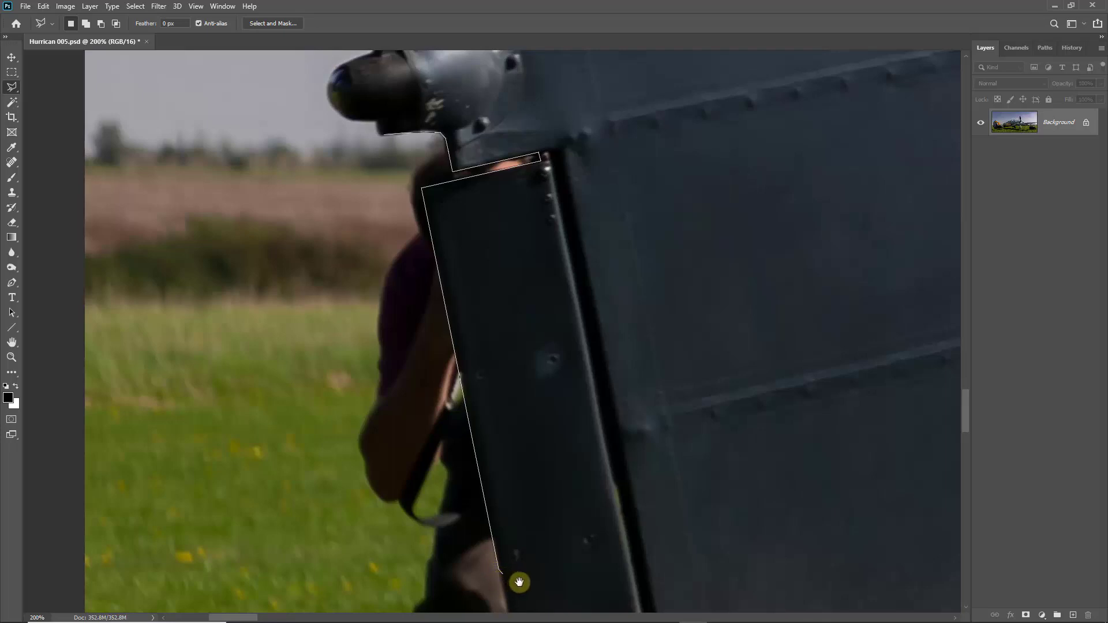
mouse_move(526, 581)
mouse_down()
mouse_move(530, 473)
mouse_move(487, 179)
mouse_up()
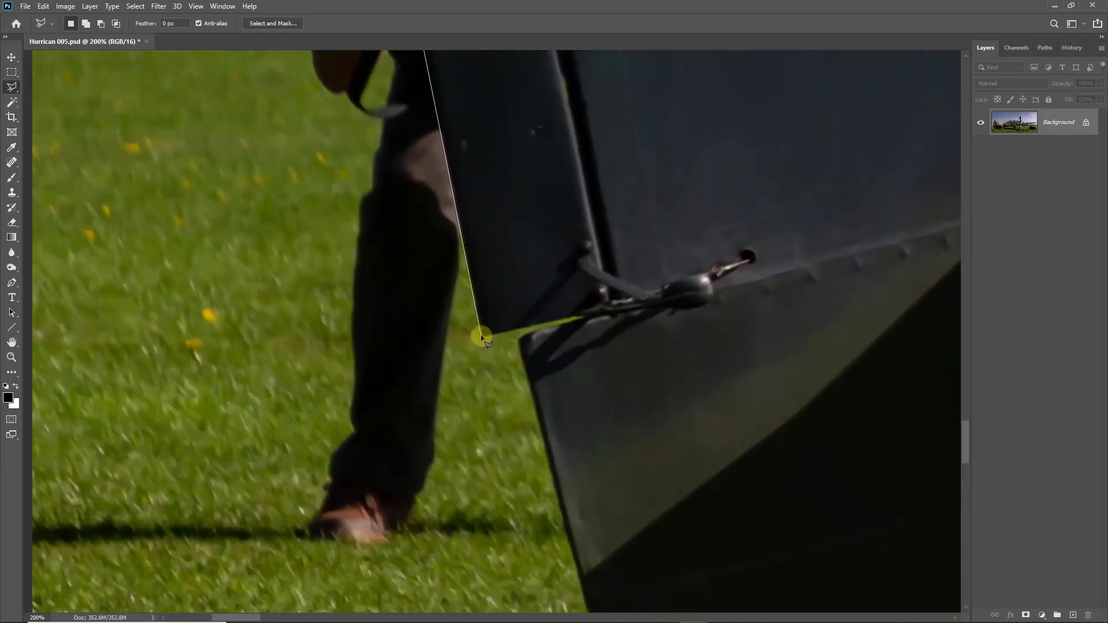
click(515, 331)
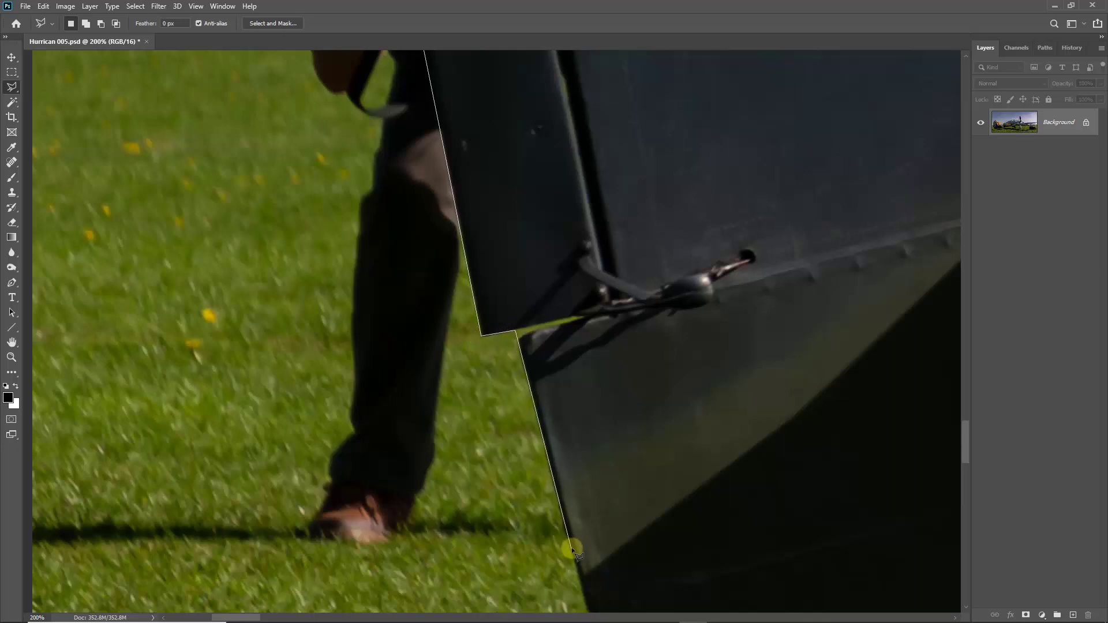
click(571, 584)
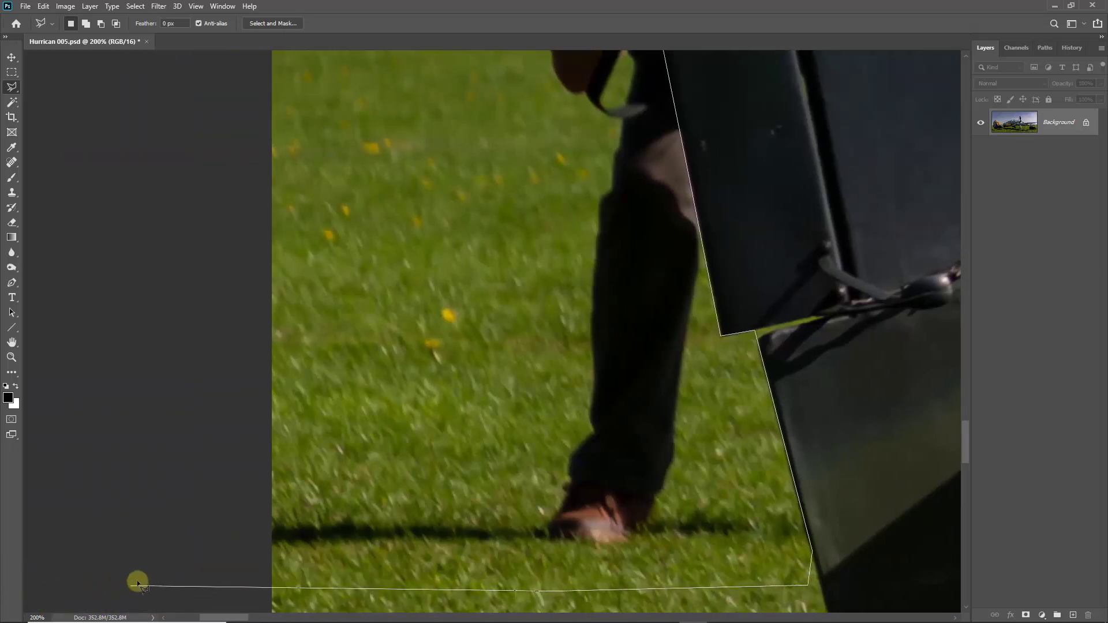
click(138, 579)
click(226, 107)
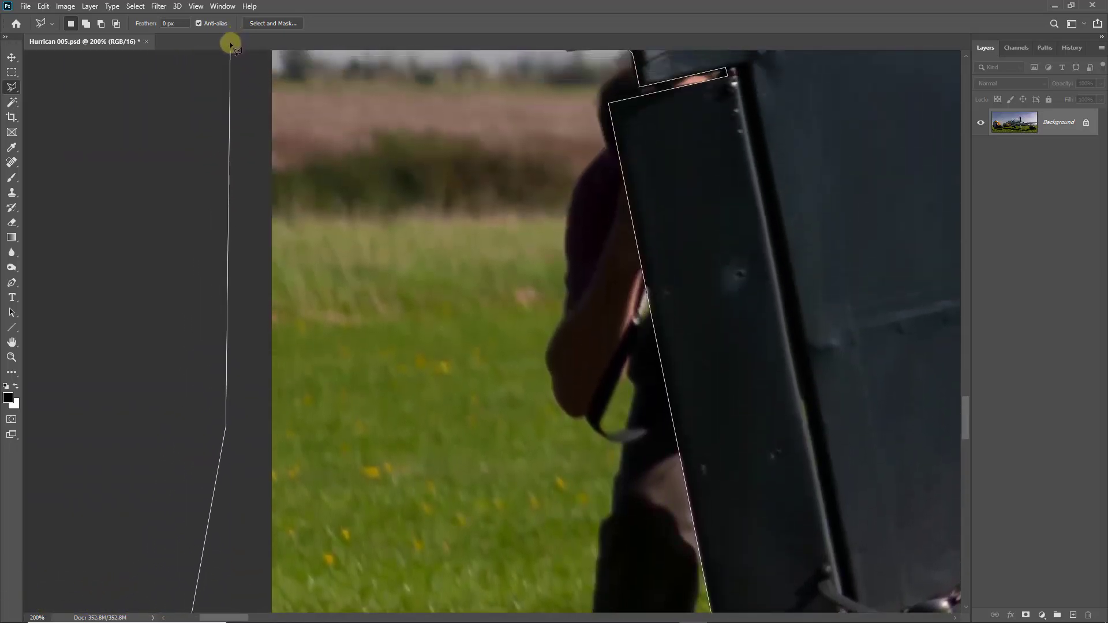
click(218, 114)
click(245, 64)
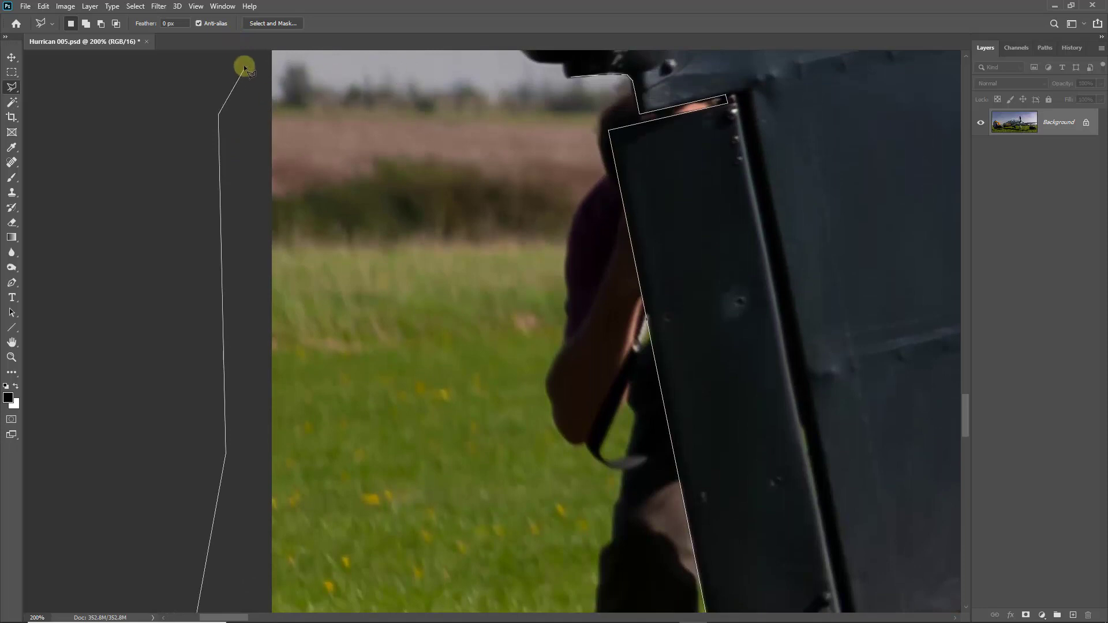
click(411, 59)
click(546, 85)
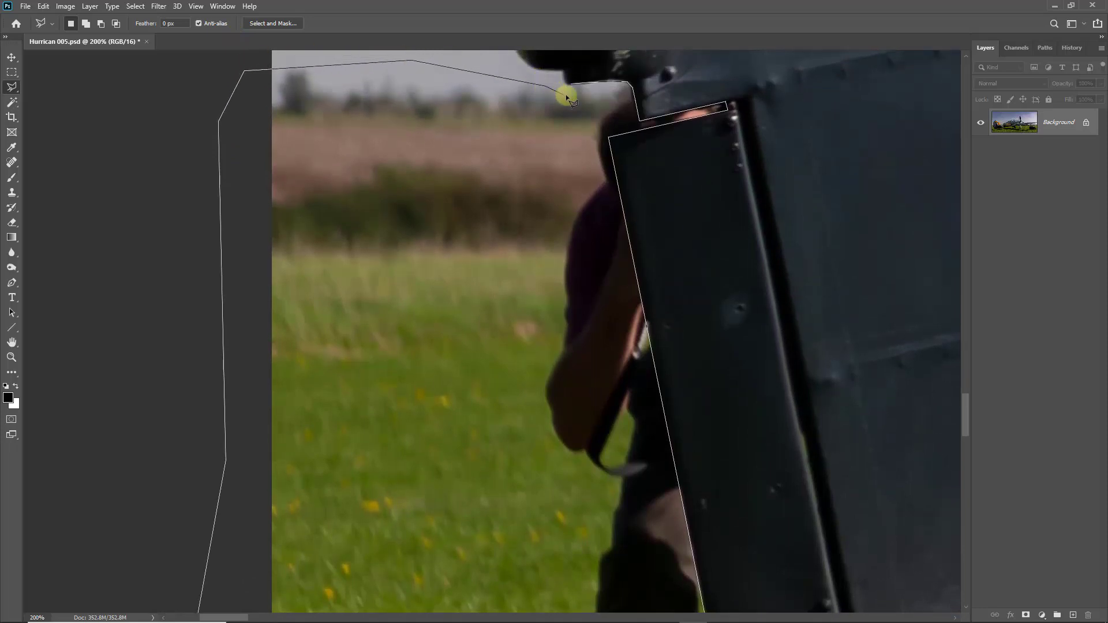
click(570, 85)
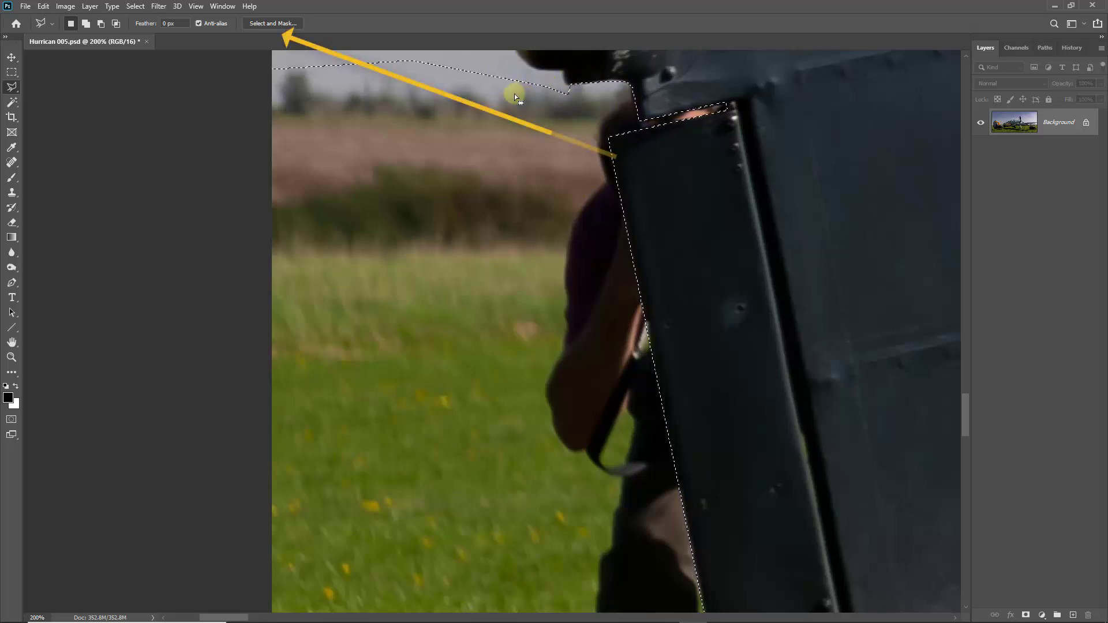
Step: Refine the selection around the man in Select and Mask with a 1 px feather, and output it as a selection
click(256, 22)
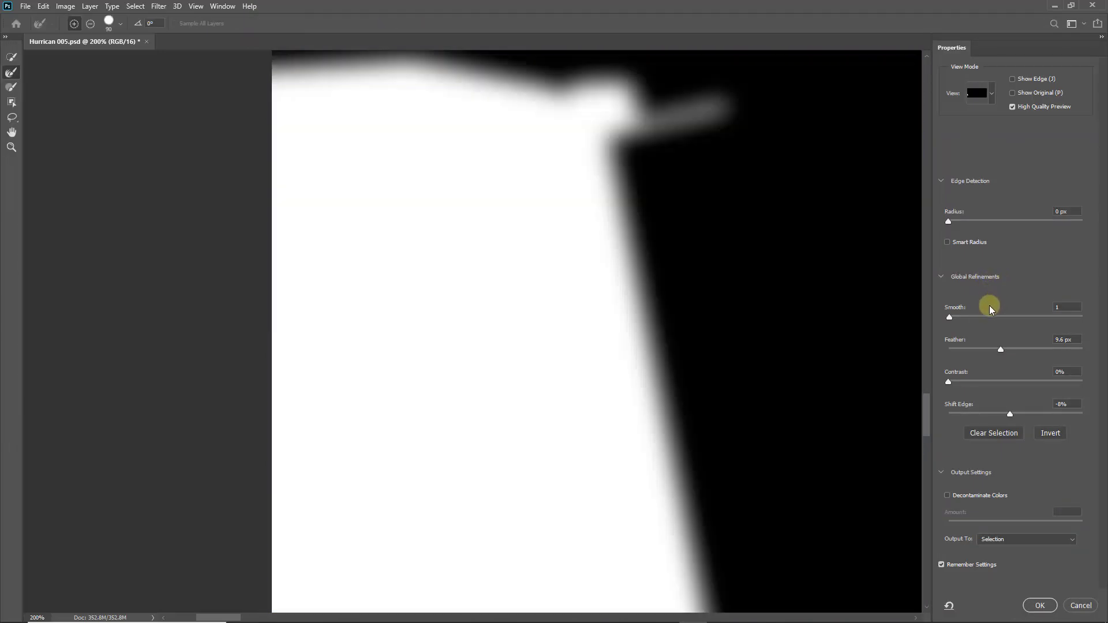
drag(1078, 340, 1034, 346)
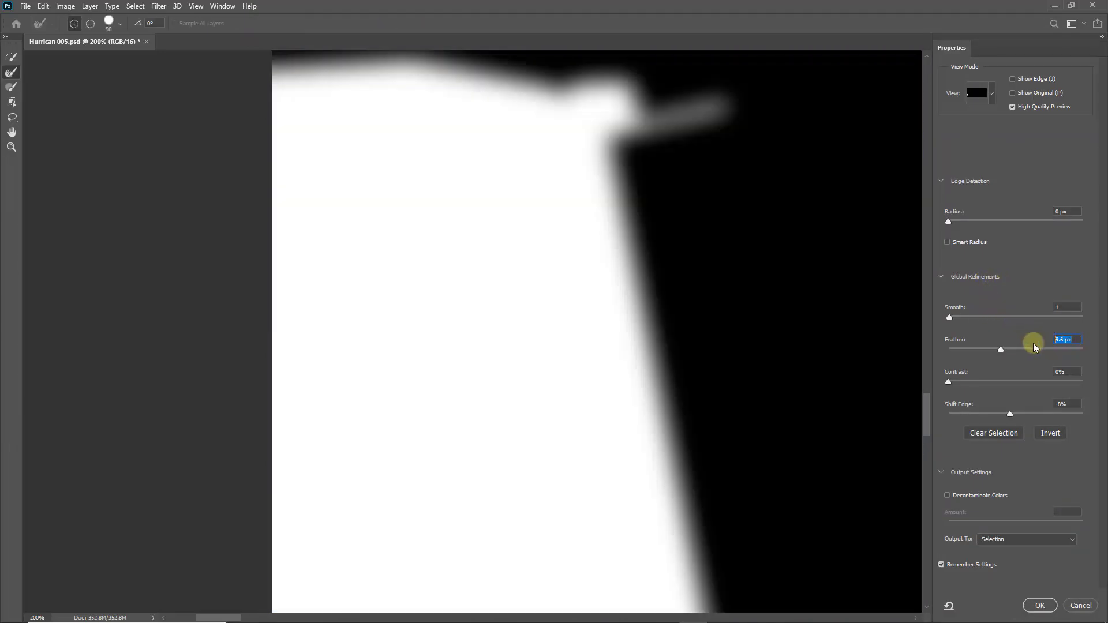
text(1)
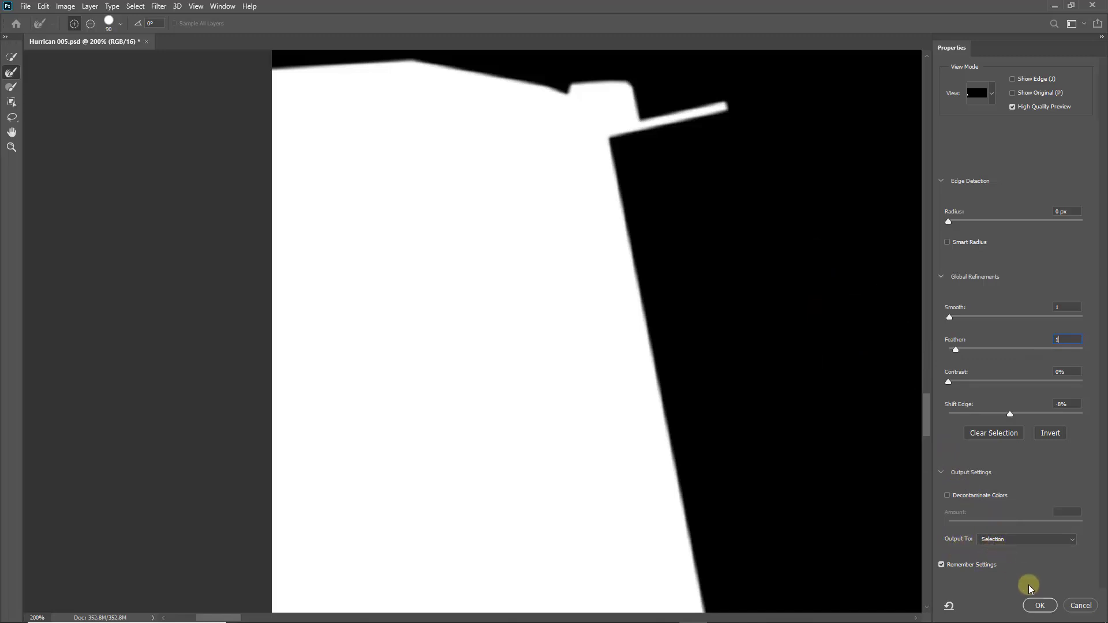
click(1039, 607)
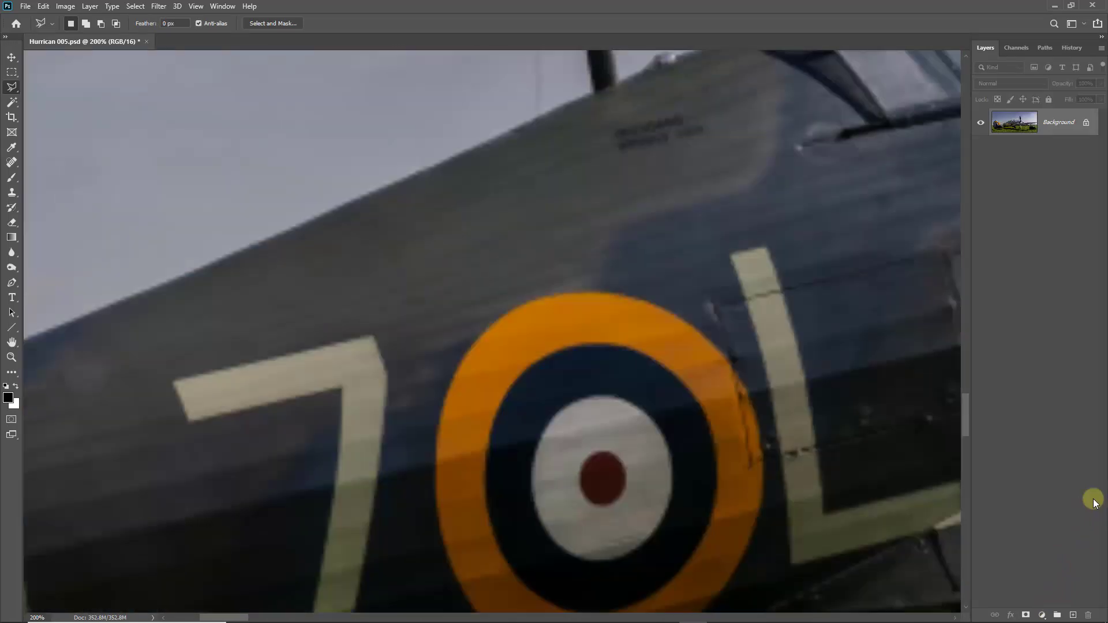
Step: Hide the selection outline and clone the field background over the man's head with a size 90 Clone Stamp brush
key(ctrl+0)
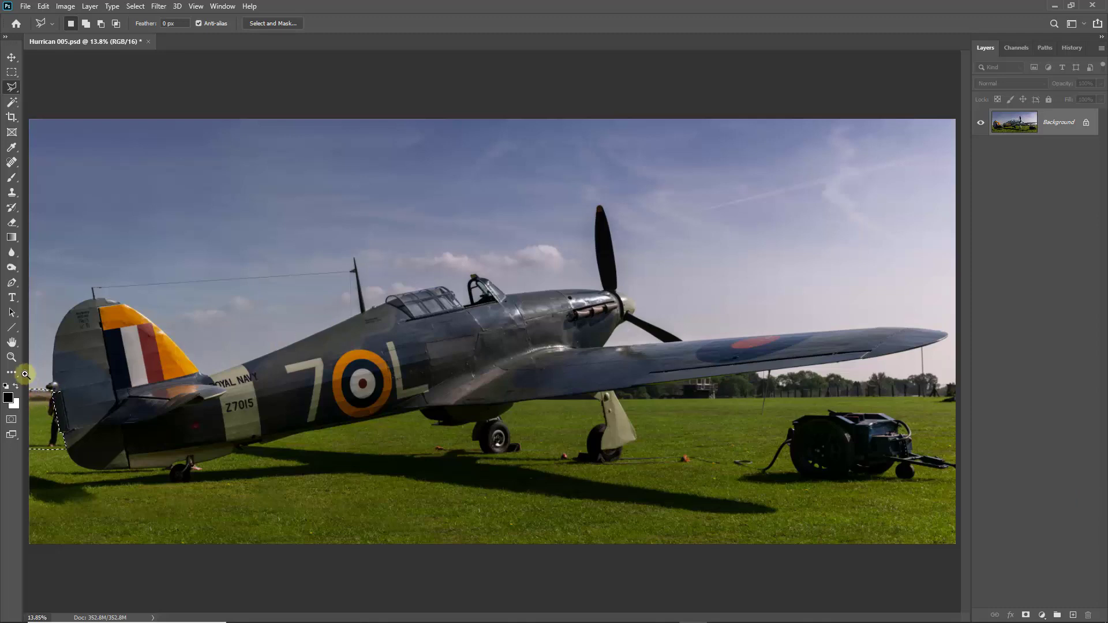
drag(25, 374, 155, 474)
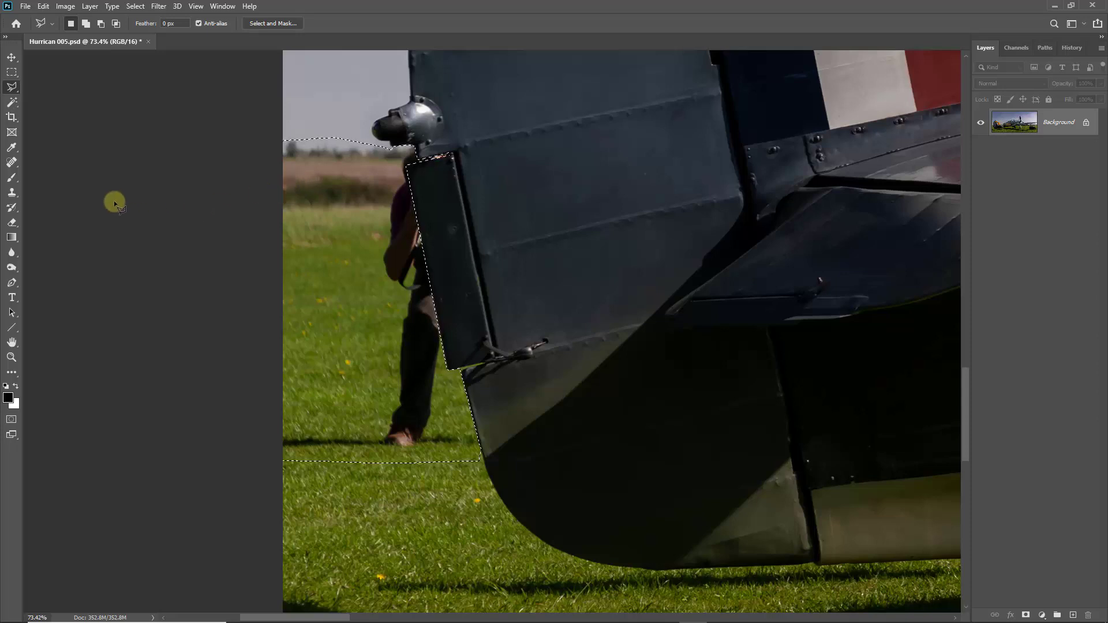
click(8, 196)
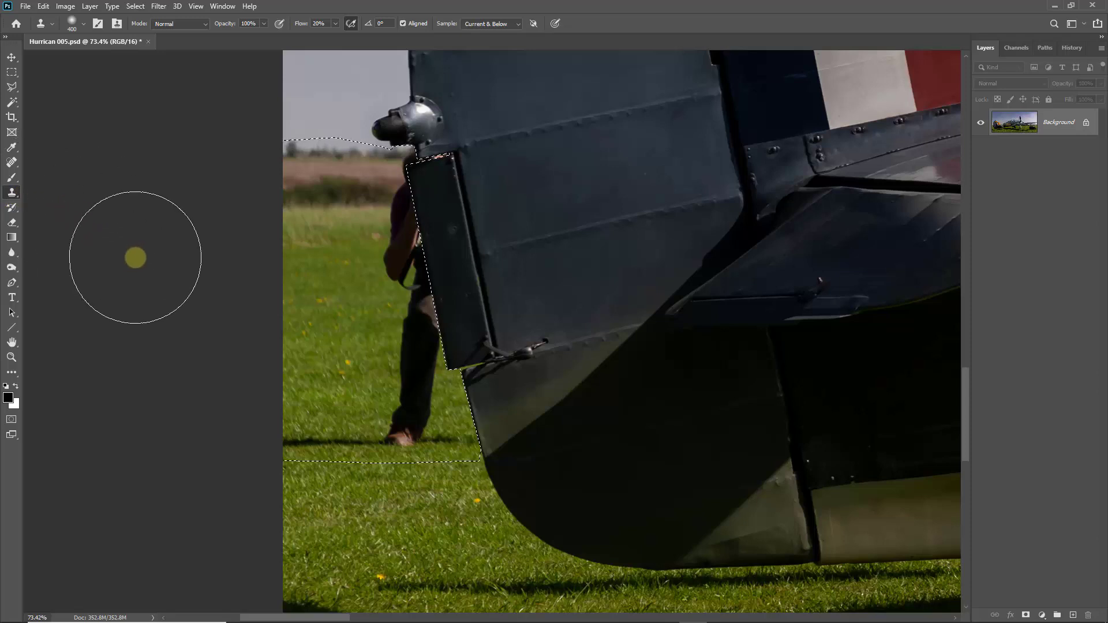
key(ctrl+h)
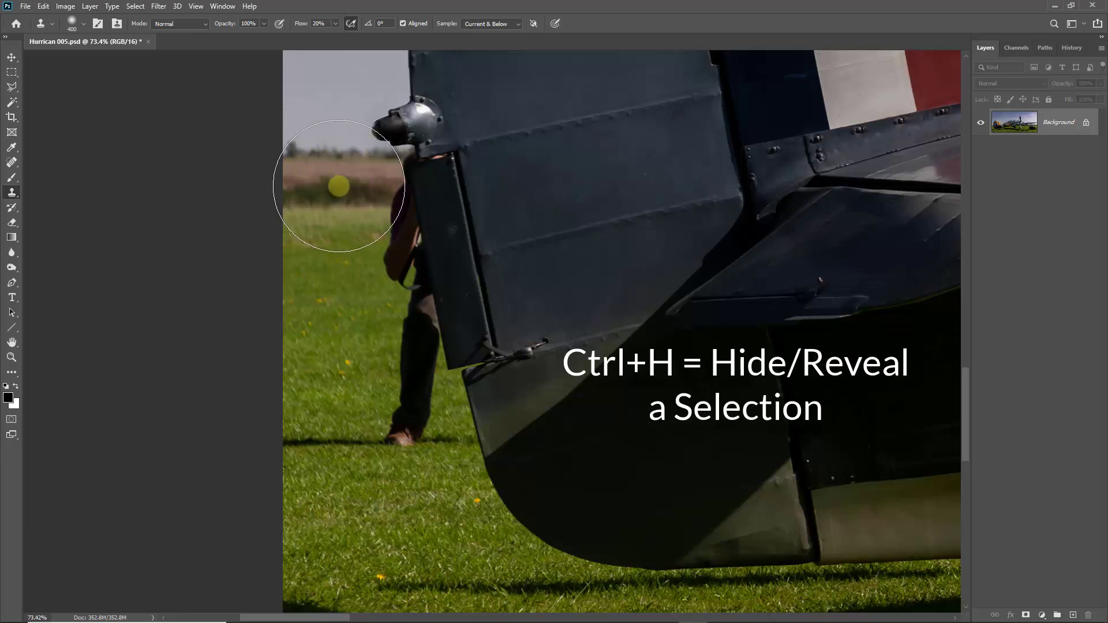
key(bracketleft)
key(bracketleft)
key(bracketleft)
key(bracketleft)
key(bracketleft)
key(bracketleft)
key(bracketleft)
key(bracketleft)
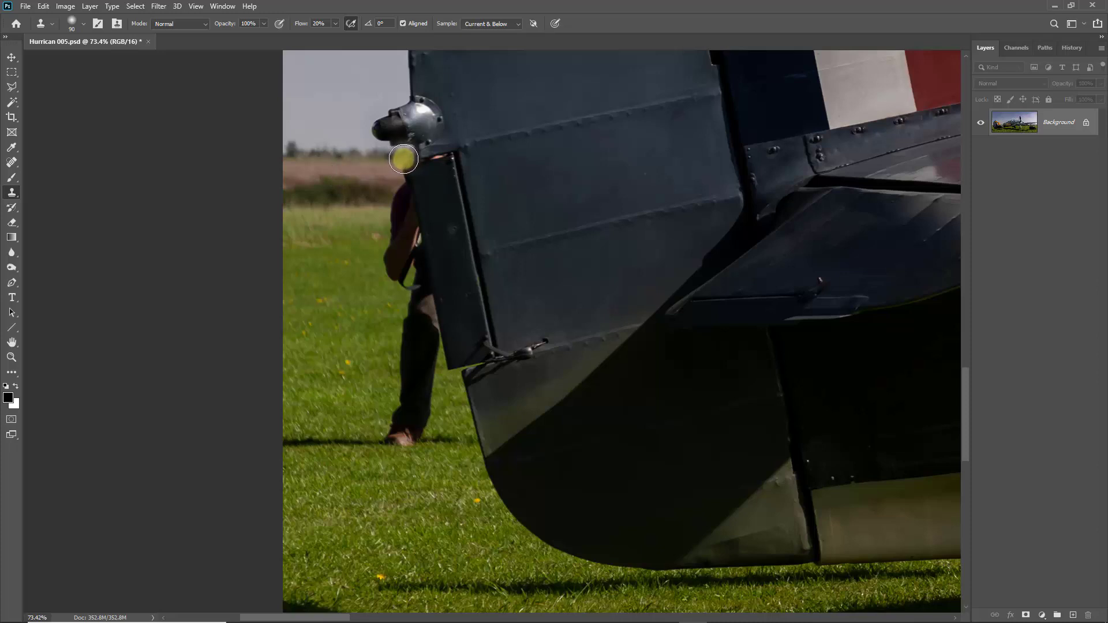
drag(404, 159, 388, 250)
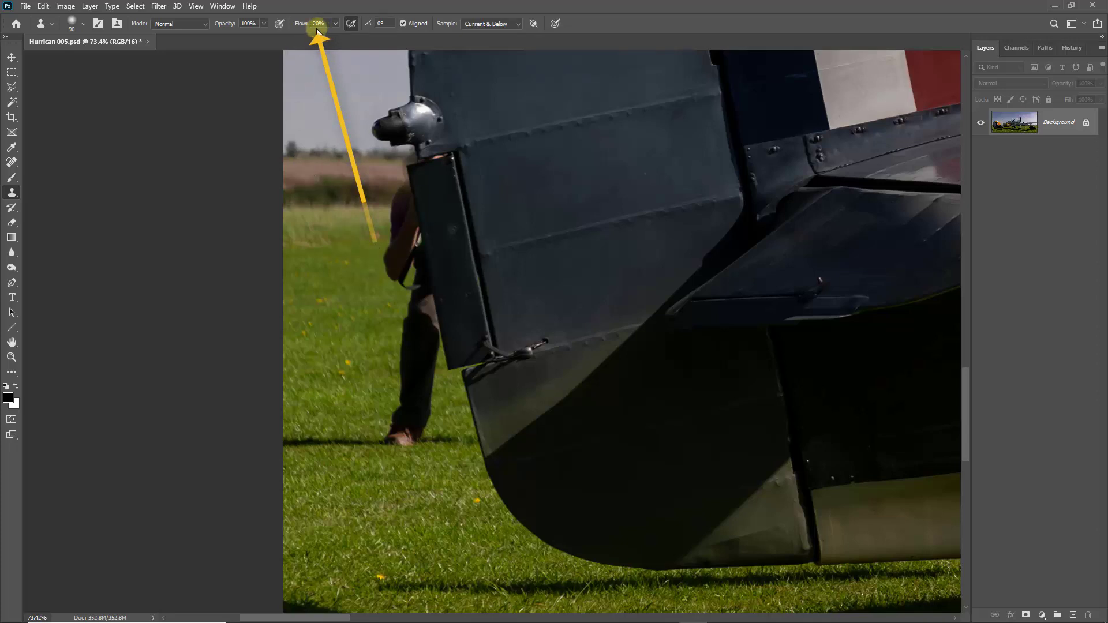
Step: Set the Clone Stamp flow to 100% and clone field and grass over the man's body, legs and feet
key(shift+0)
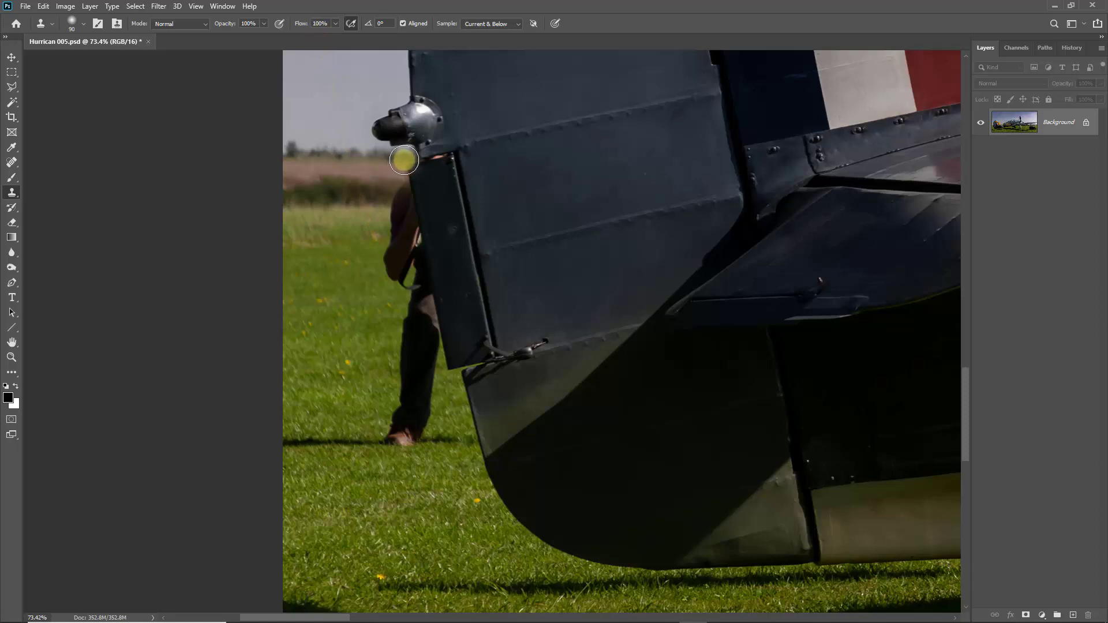
mouse_move(403, 170)
mouse_down()
mouse_move(401, 237)
mouse_move(393, 206)
mouse_move(414, 272)
mouse_move(389, 240)
mouse_move(395, 280)
mouse_move(410, 240)
mouse_move(409, 270)
mouse_move(438, 311)
mouse_move(426, 287)
mouse_move(432, 345)
mouse_move(413, 287)
mouse_move(414, 349)
mouse_move(429, 353)
mouse_move(405, 360)
mouse_move(406, 400)
mouse_move(423, 405)
mouse_move(361, 384)
mouse_move(392, 382)
mouse_move(379, 444)
mouse_move(389, 419)
mouse_move(416, 427)
mouse_move(389, 432)
mouse_move(318, 408)
mouse_move(293, 420)
mouse_move(287, 440)
mouse_move(450, 448)
mouse_up()
right_click(404, 407)
key(Escape)
Step: Clone fresh grass over the leftover shadow strip and the repeated yellow flowers beside the rudder
alt+click(296, 418)
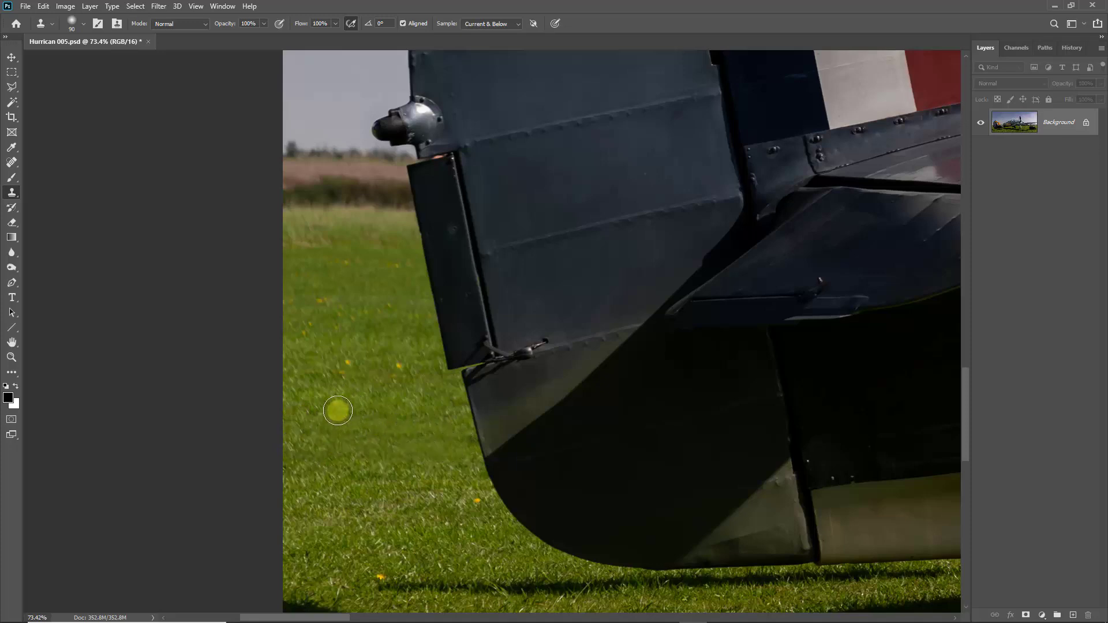
alt+click(317, 364)
drag(344, 361, 396, 370)
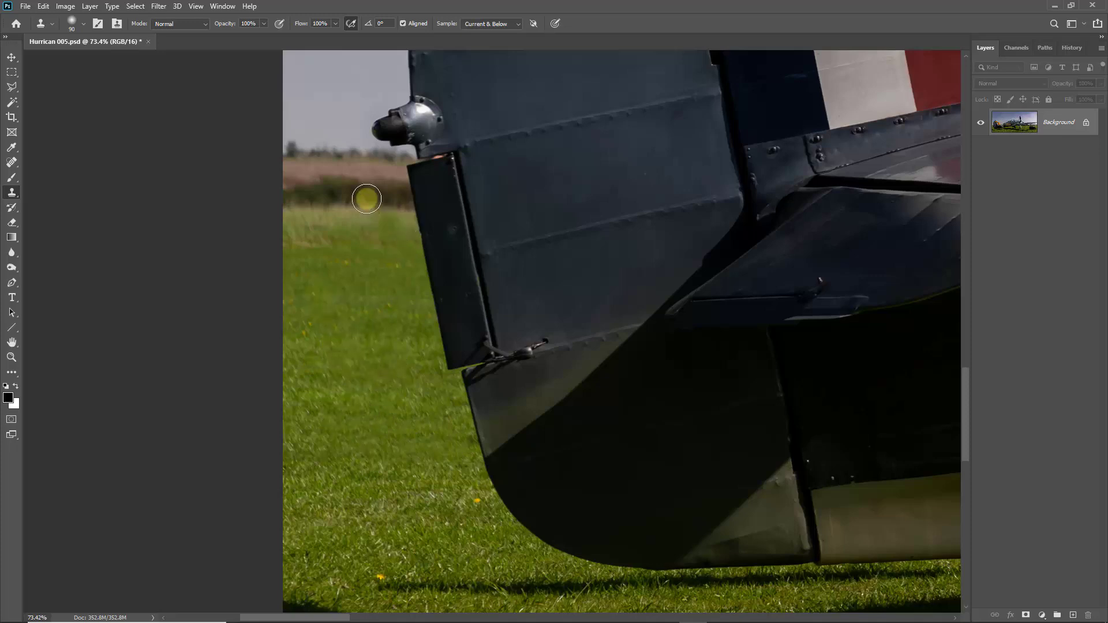
Step: Try to clone the distant field into the narrow gap beneath the tail lamp, and undo the stroke
alt+click(393, 166)
drag(424, 161, 434, 158)
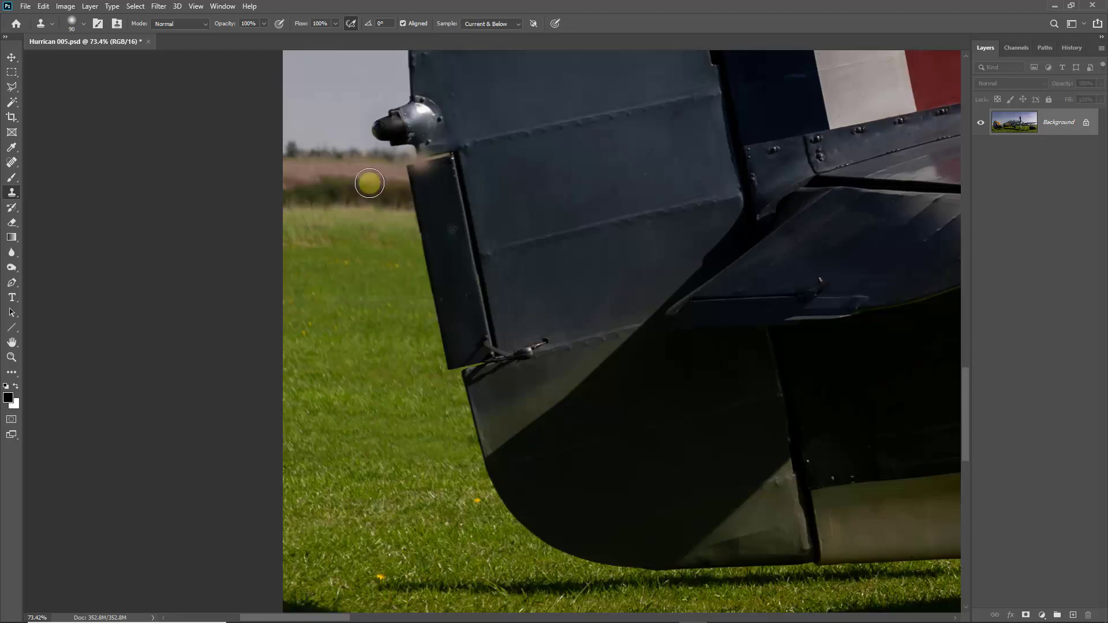
key(ctrl+z)
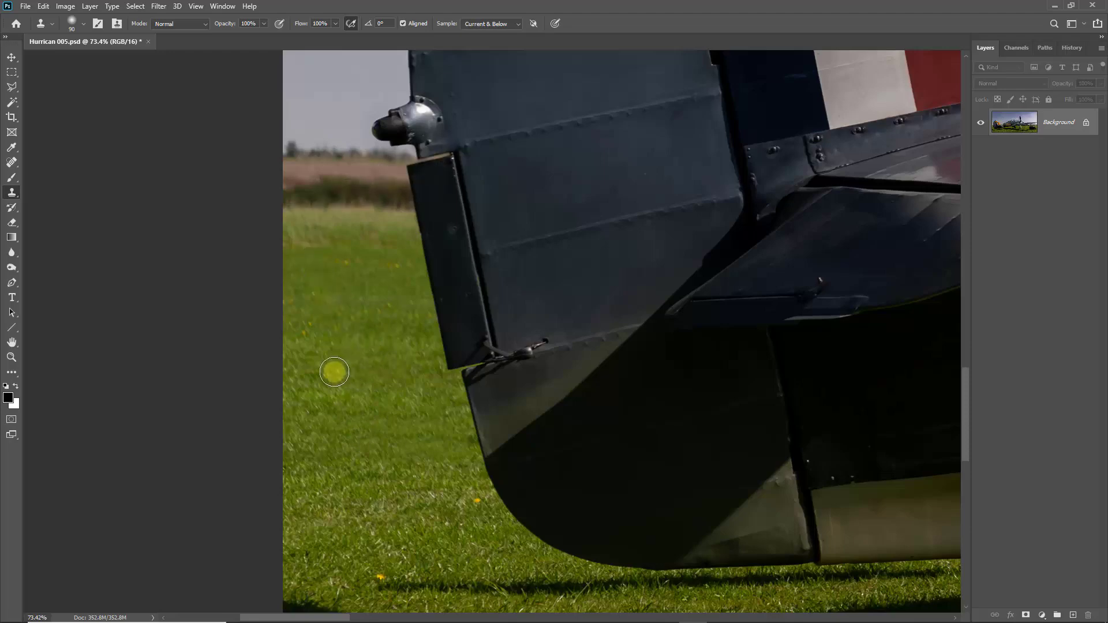
Step: Deselect the strip beneath the tail and blend the grass behind and below it with a size 100 Clone Stamp brush
key(ctrl+0)
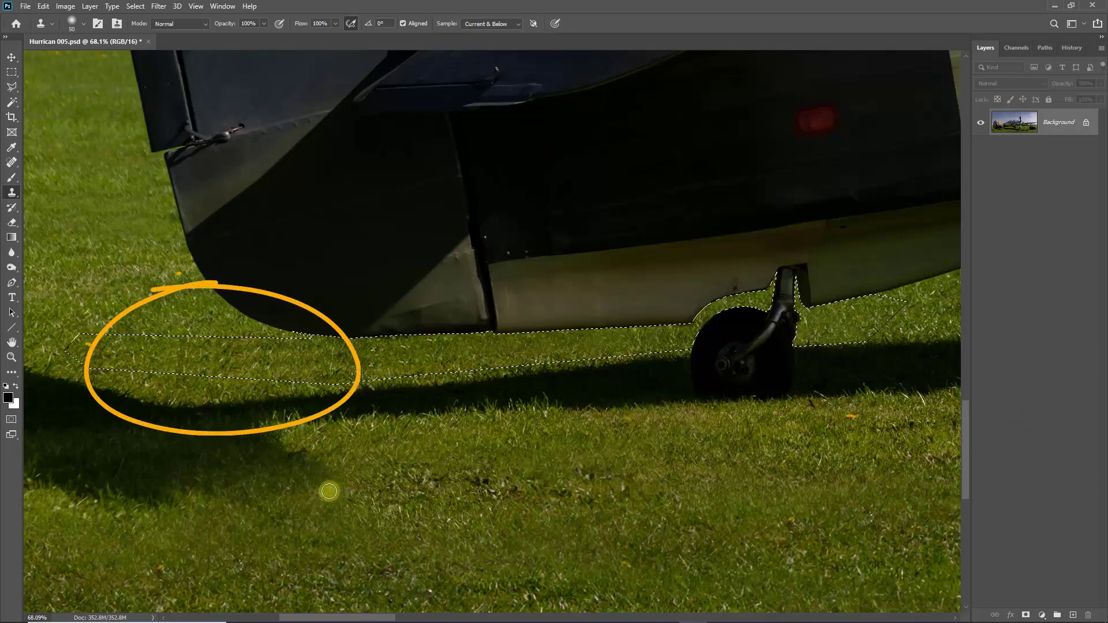
key(ctrl+d)
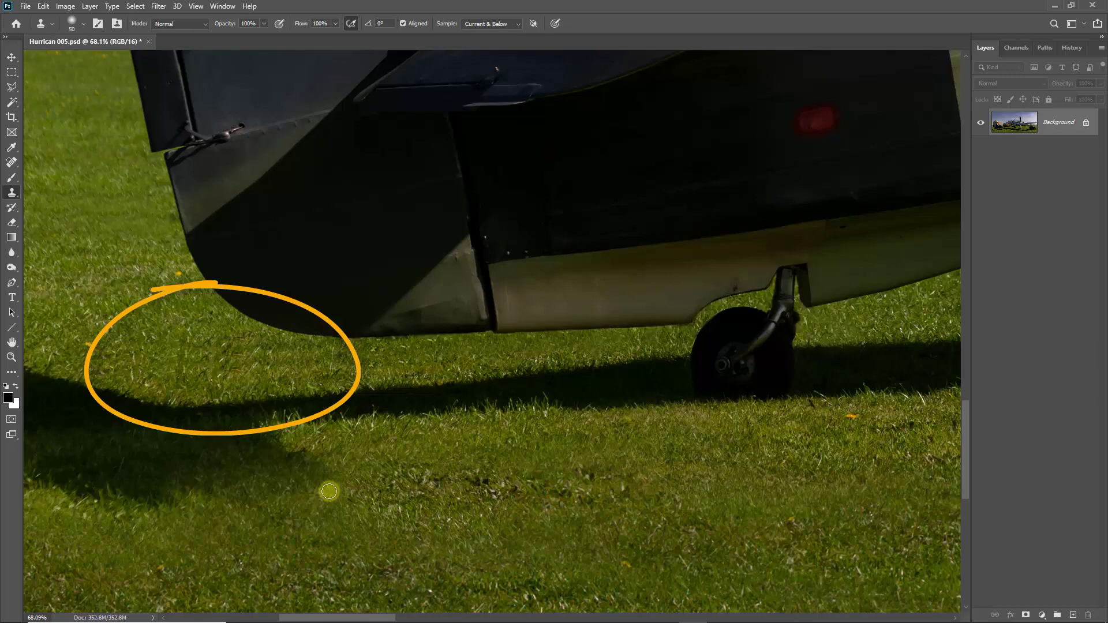
right_click(9, 195)
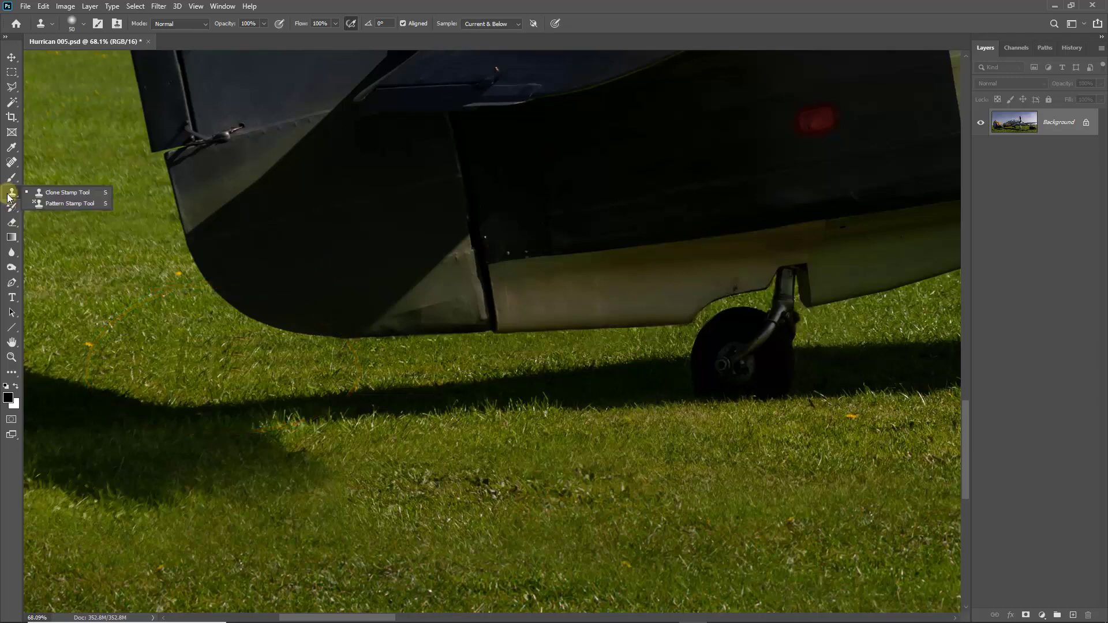
click(32, 195)
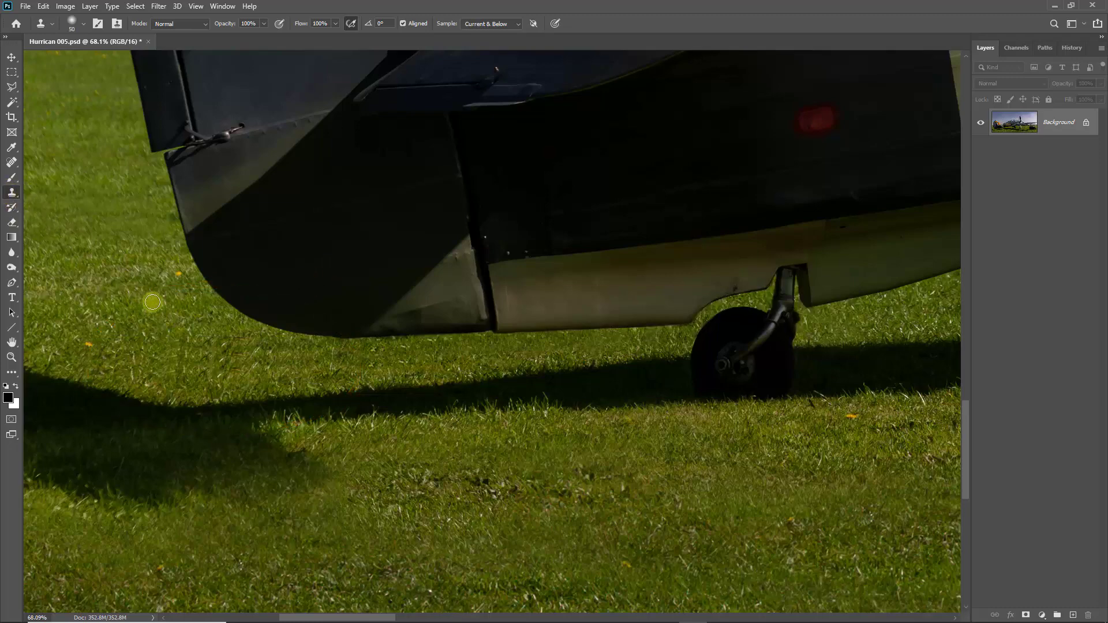
key(bracketright)
key(bracketright)
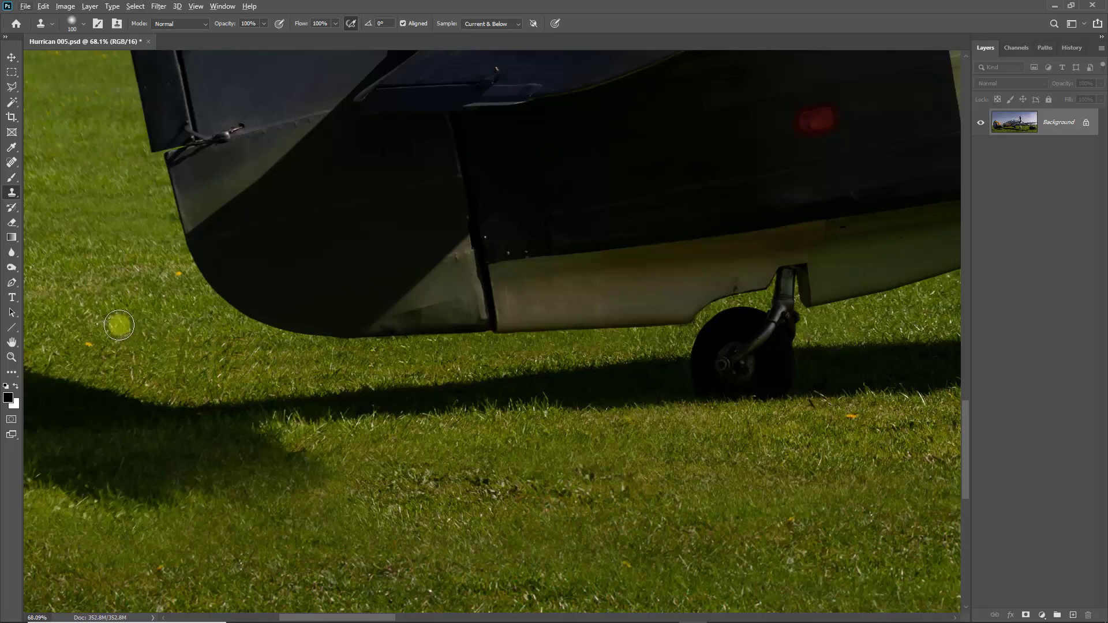
alt+click(109, 349)
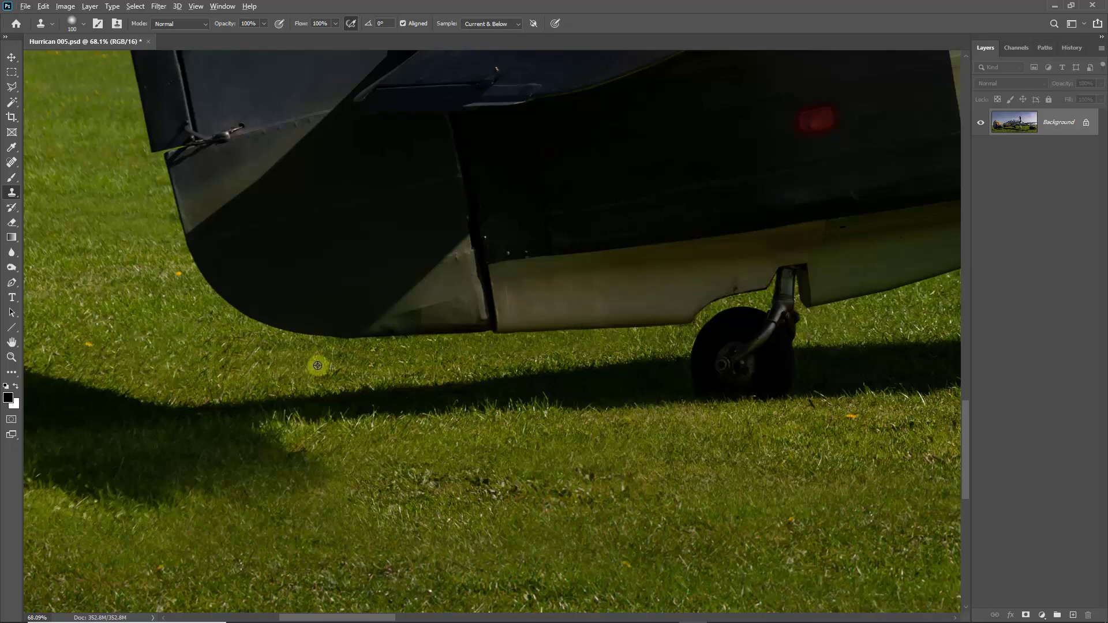
alt+click(86, 240)
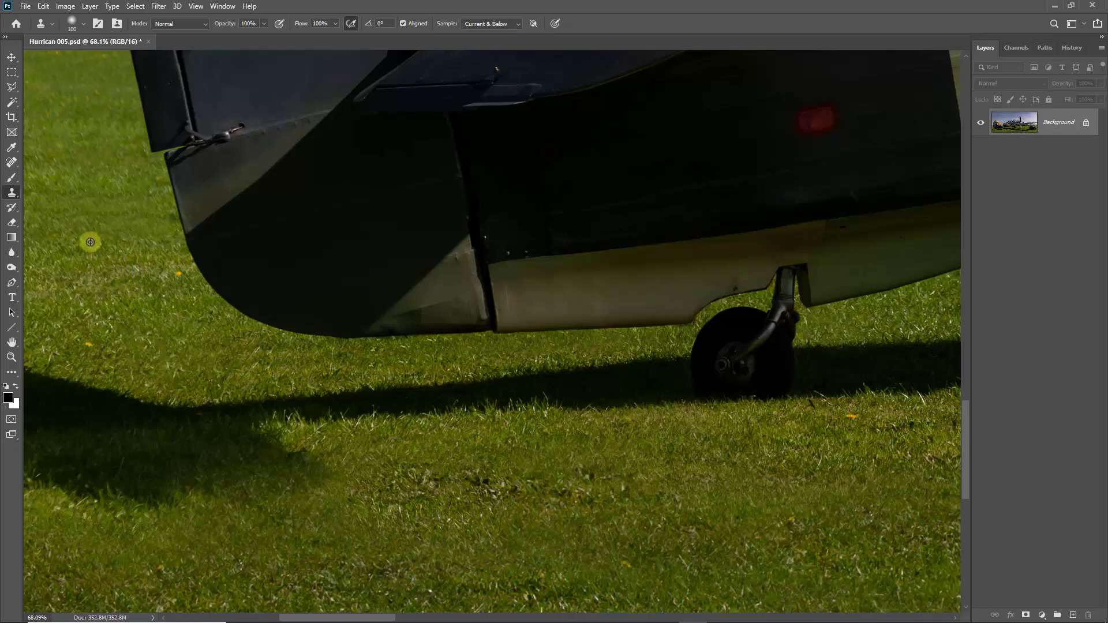
drag(202, 361, 255, 358)
drag(159, 347, 131, 319)
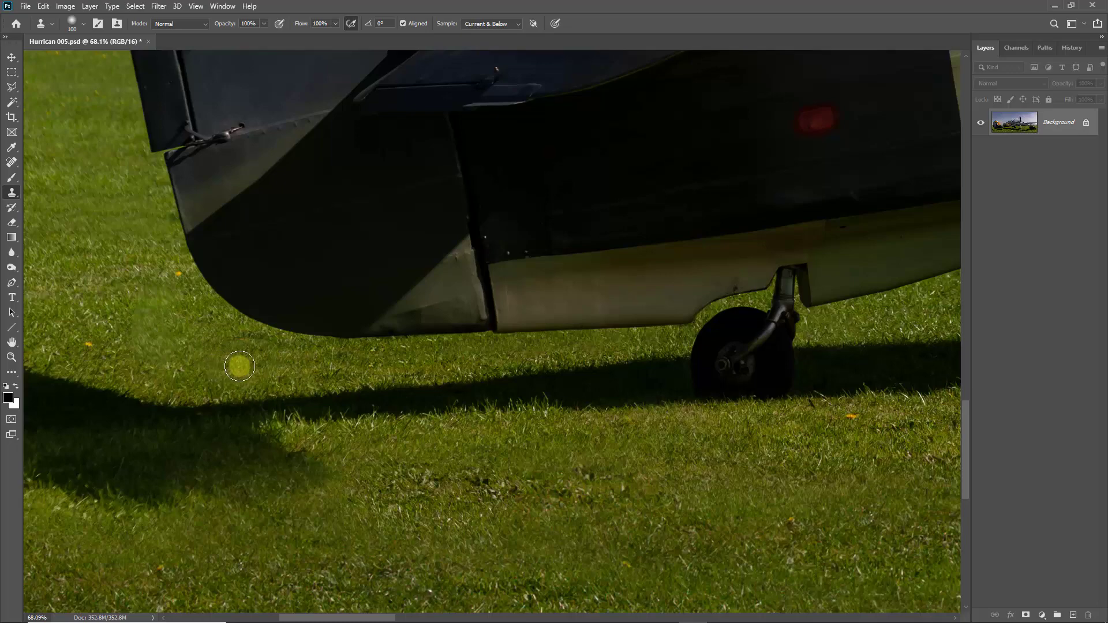
Step: Set up the Burn tool for highlights at 5% exposure with a size 1200 brush
key(ctrl+0)
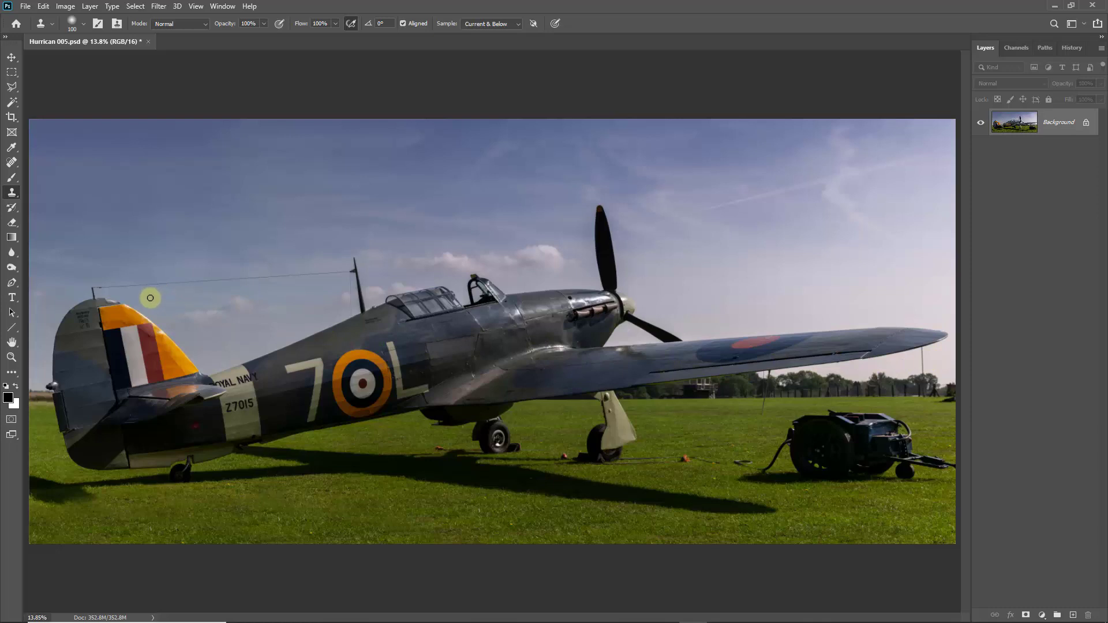
click(12, 269)
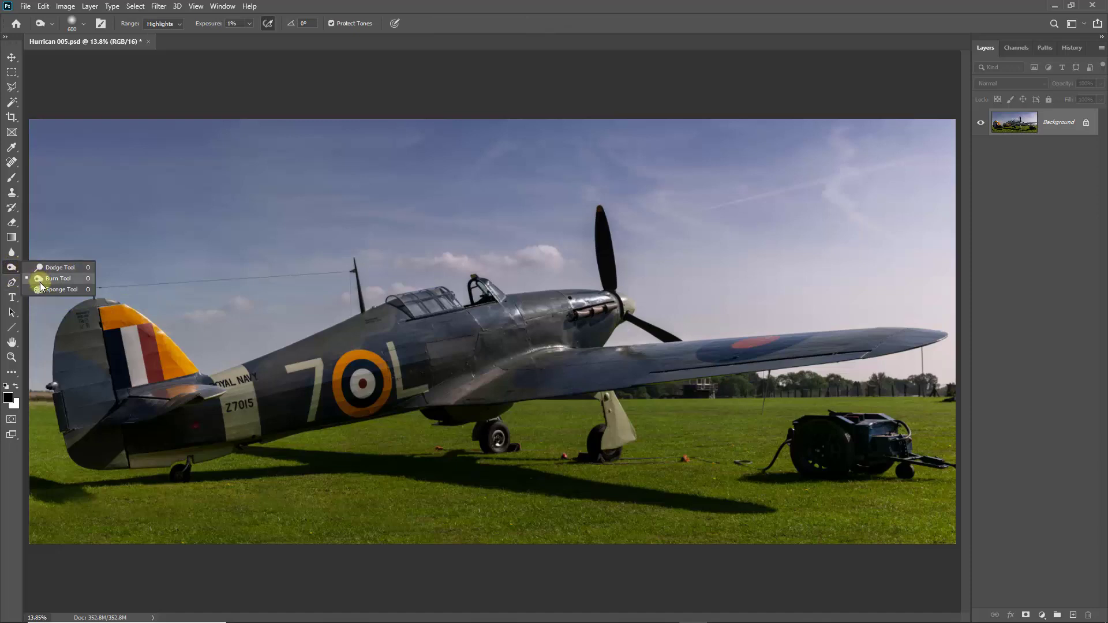
click(42, 280)
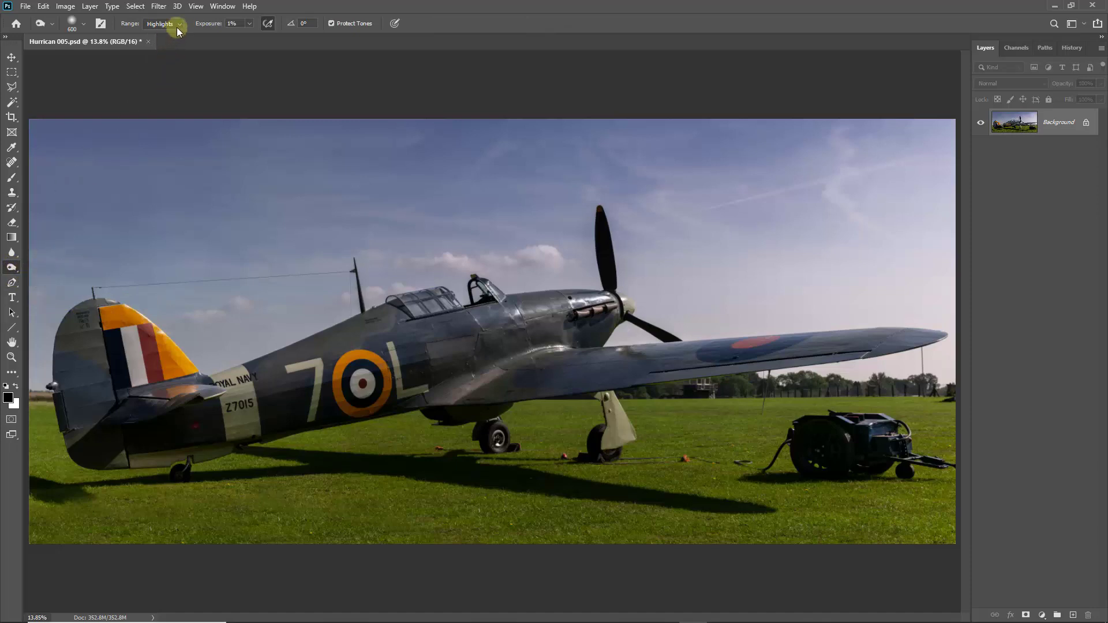
click(249, 24)
click(552, 26)
key(bracketright)
key(bracketright)
key(bracketright)
key(bracketright)
key(bracketright)
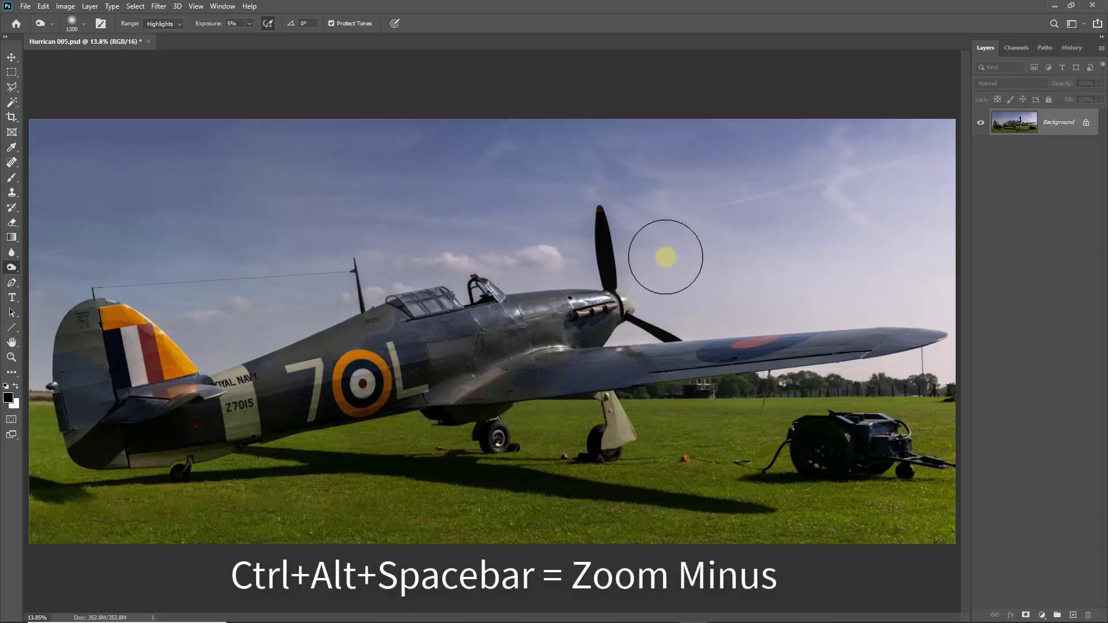
Step: Raise the Burn tool's exposure to 10%, and lower it to 7% for darkening the bright sky
ctrl+alt+click(800, 290)
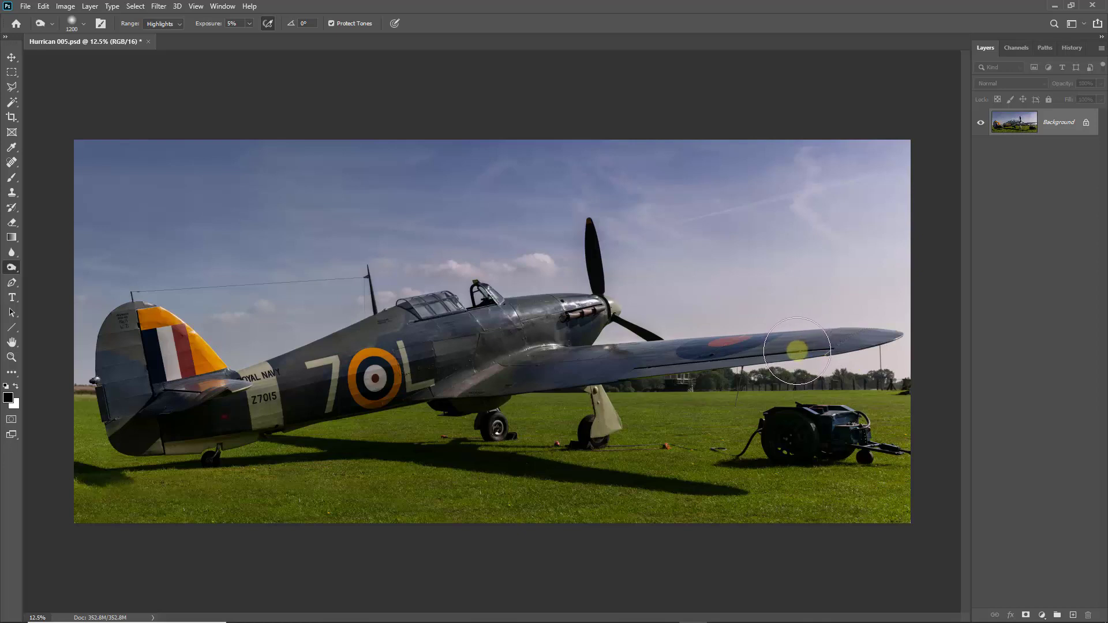
key(1)
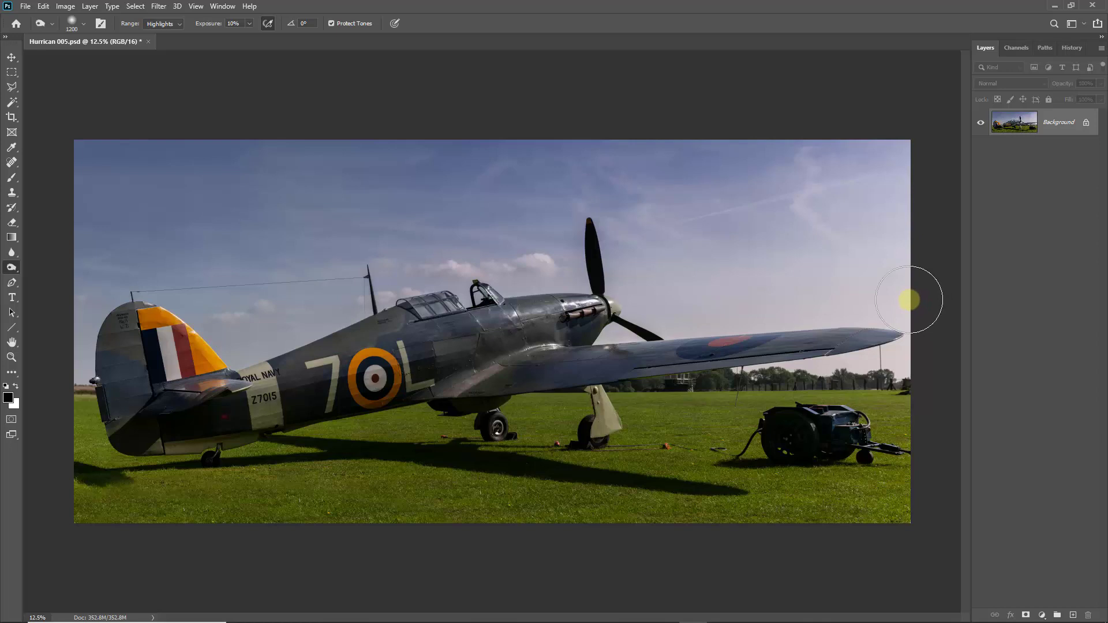
key(0)
key(7)
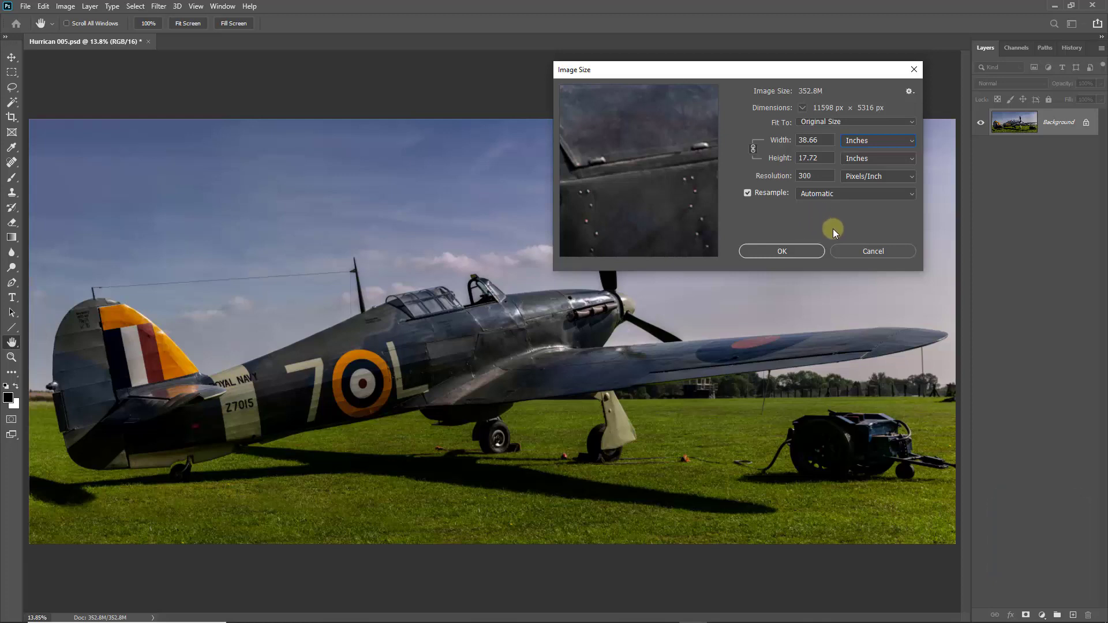
Step: Close the Image Size dialog without resizing the panorama
click(852, 248)
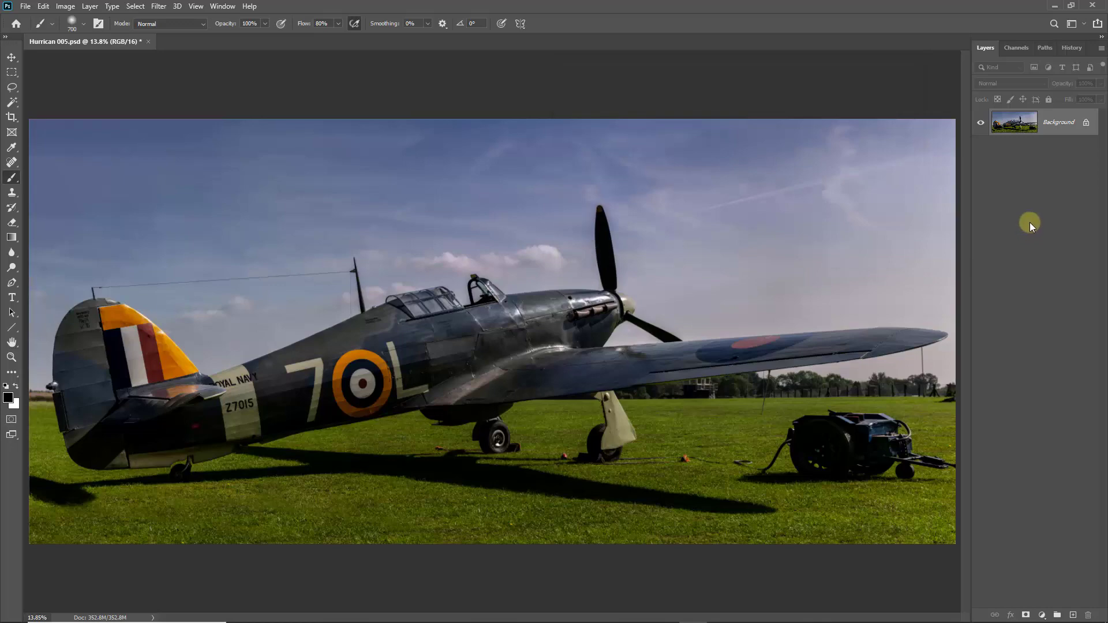